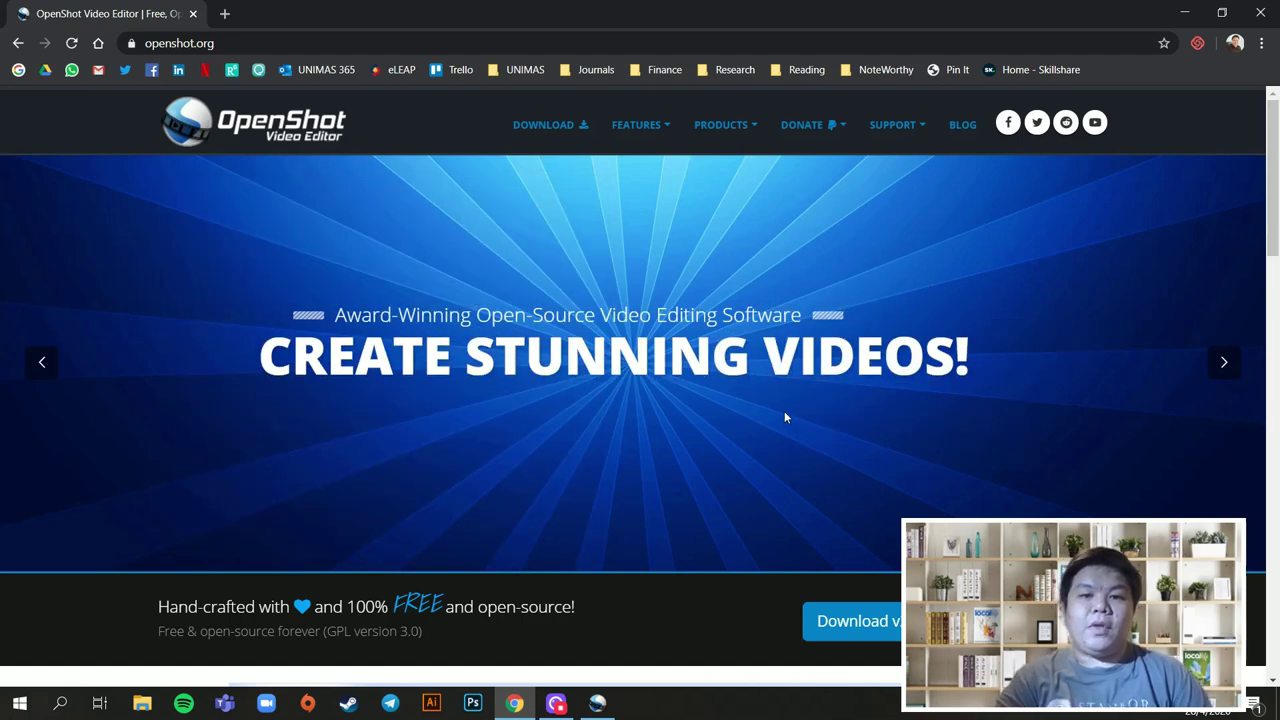
Step: Download the Windows 64-bit installer of OpenShot Video Editor v2.5.1 from the site's download page
left_click(540, 126)
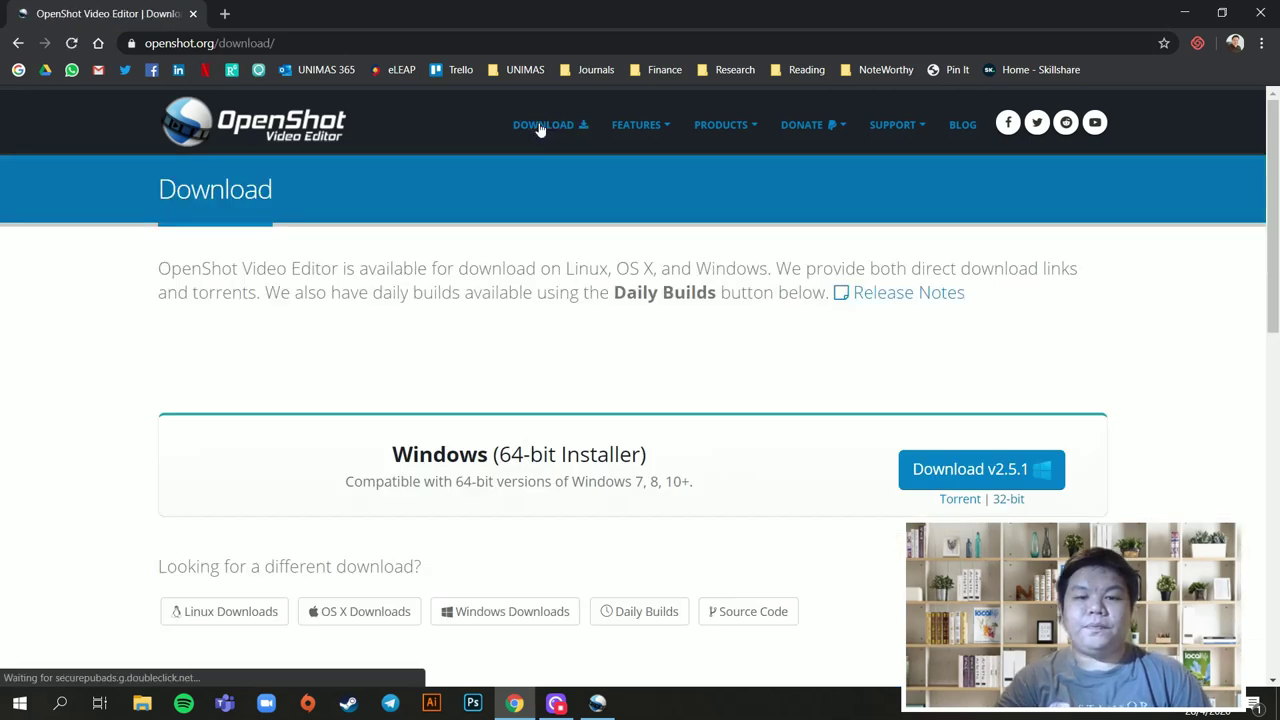
scroll(668, 556, "down", 1)
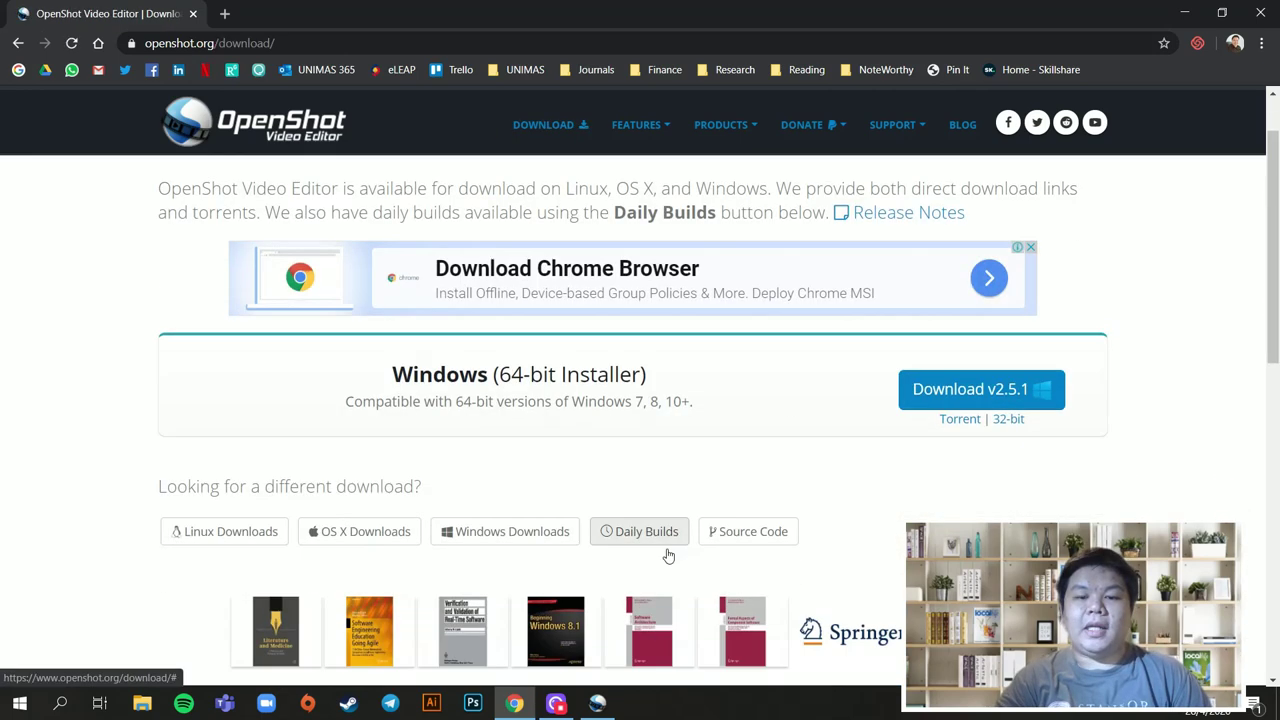
scroll(668, 556, "up", 1)
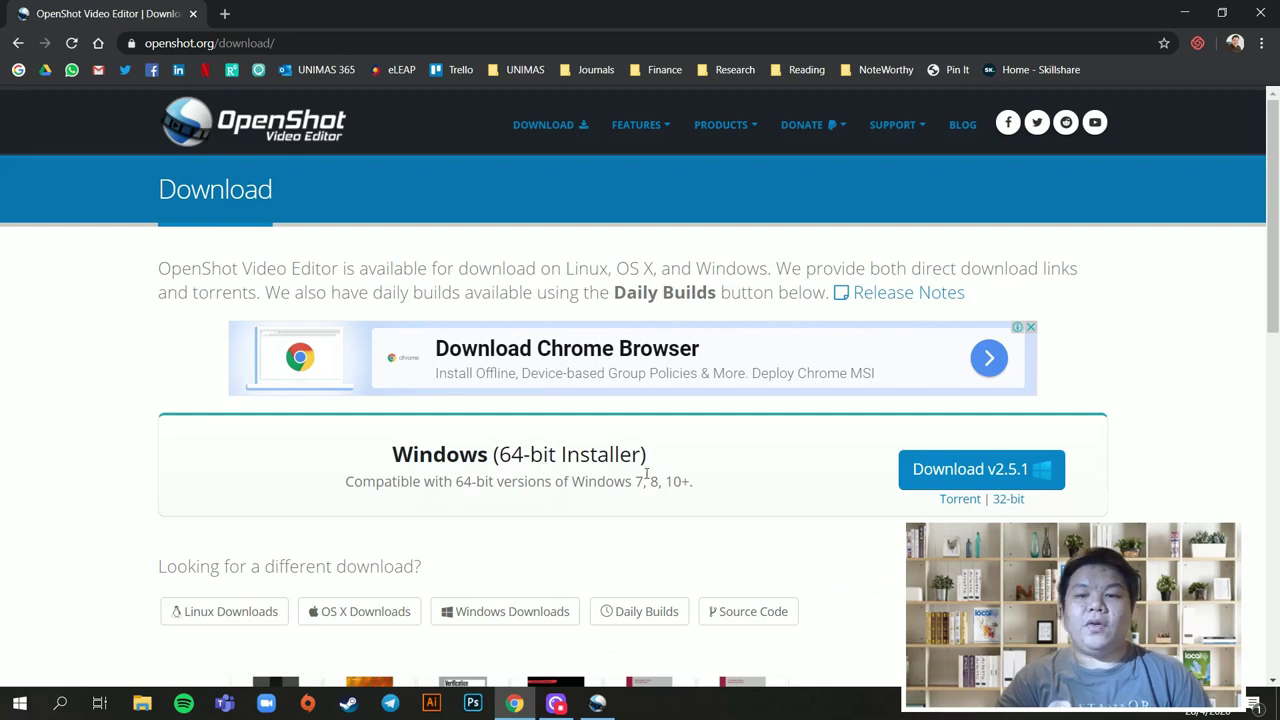
left_click(963, 467)
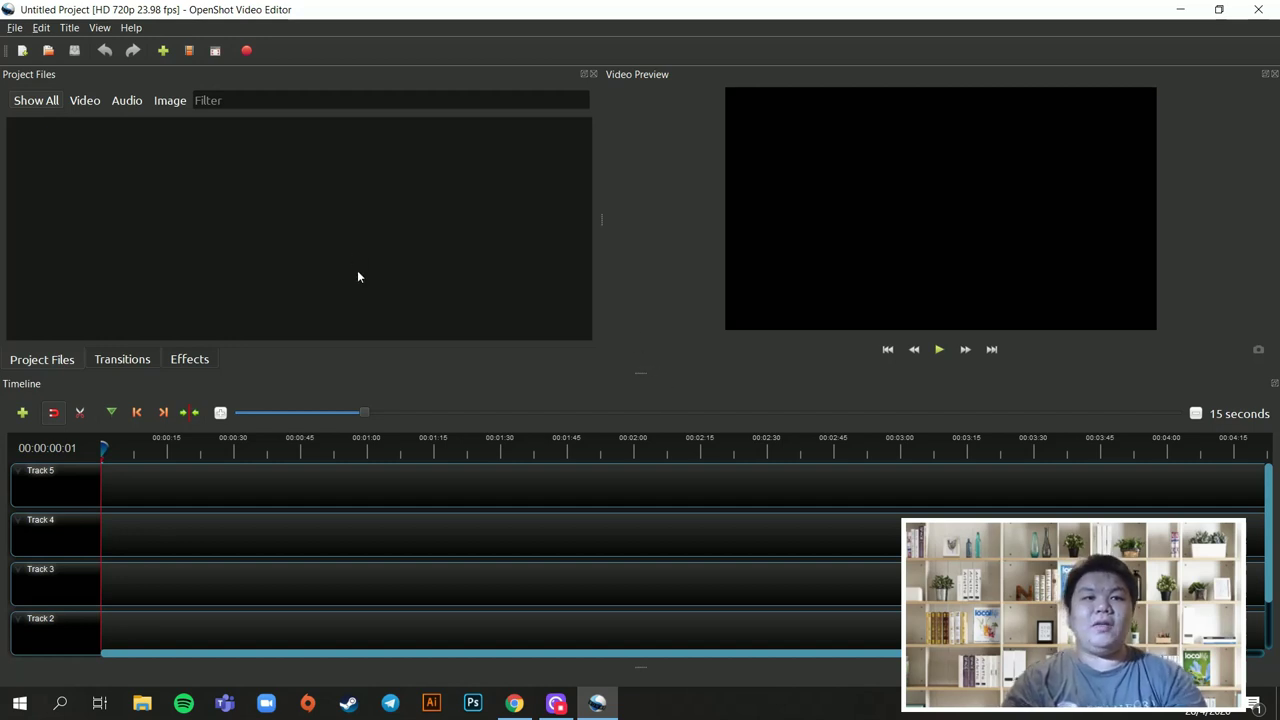
Step: Save the untitled project under the name Projek Video Sekolah
left_click(15, 27)
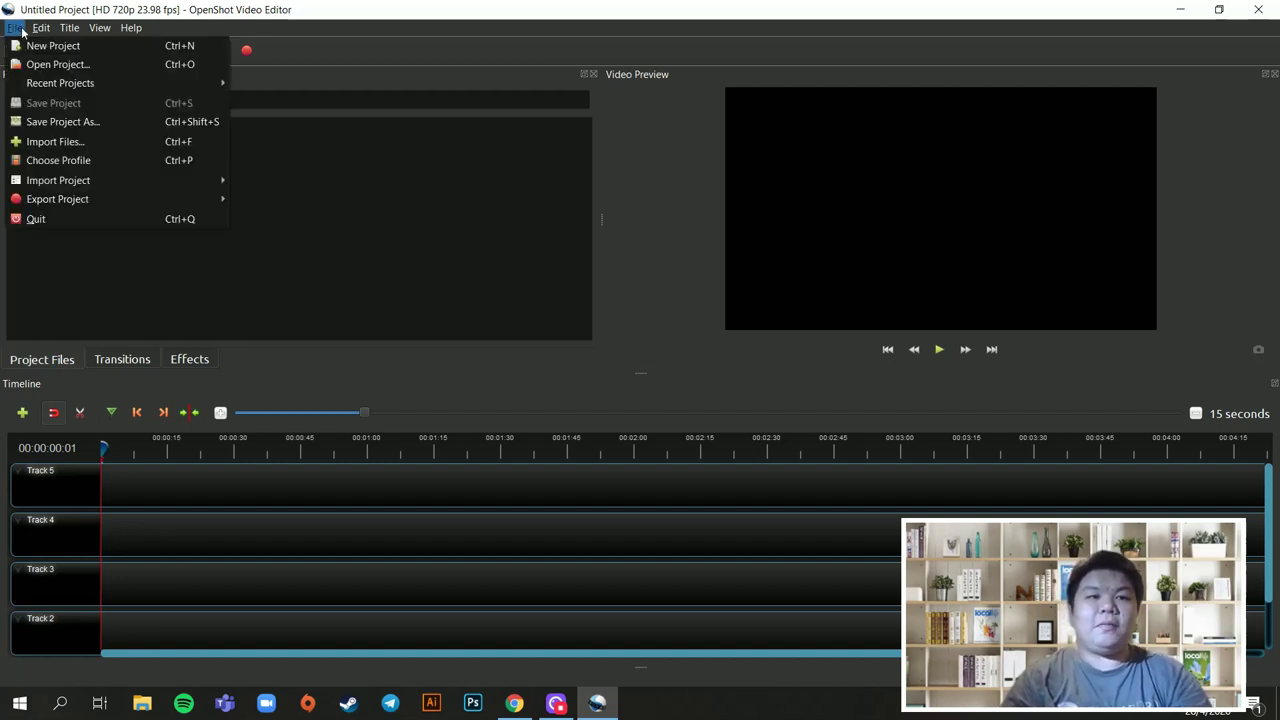
left_click(60, 120)
type("P")
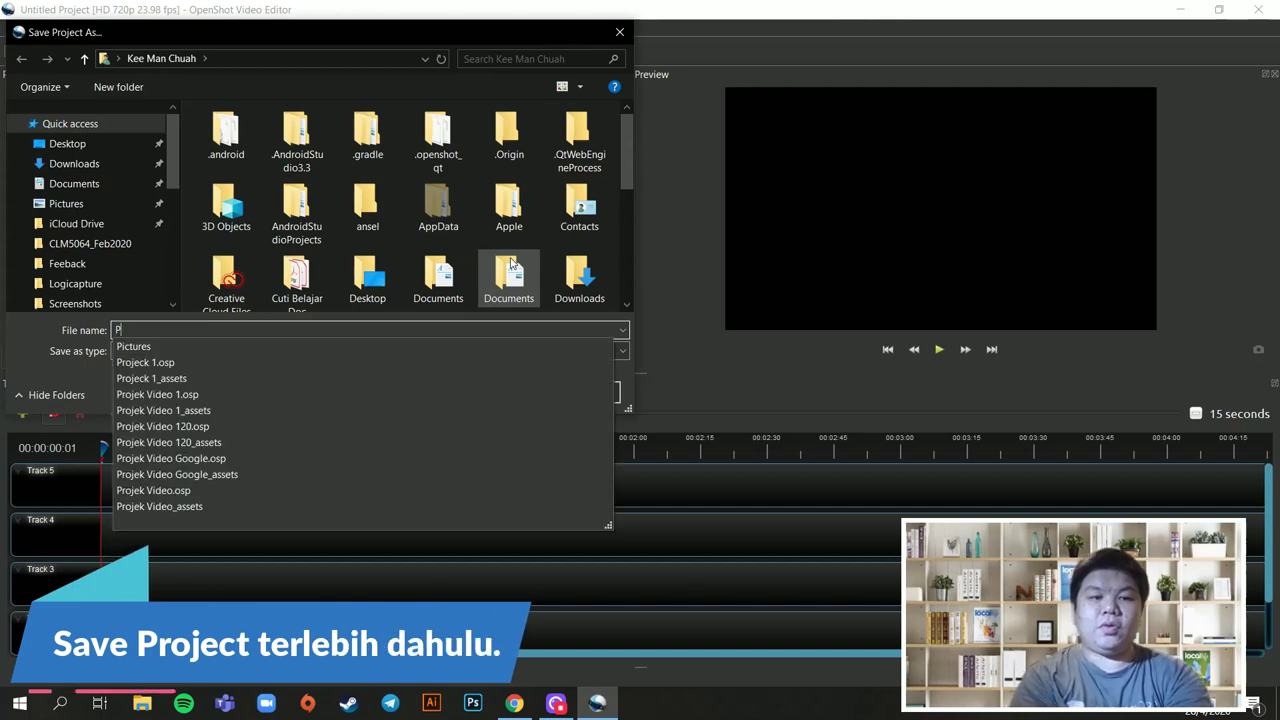
type("rojek Vide")
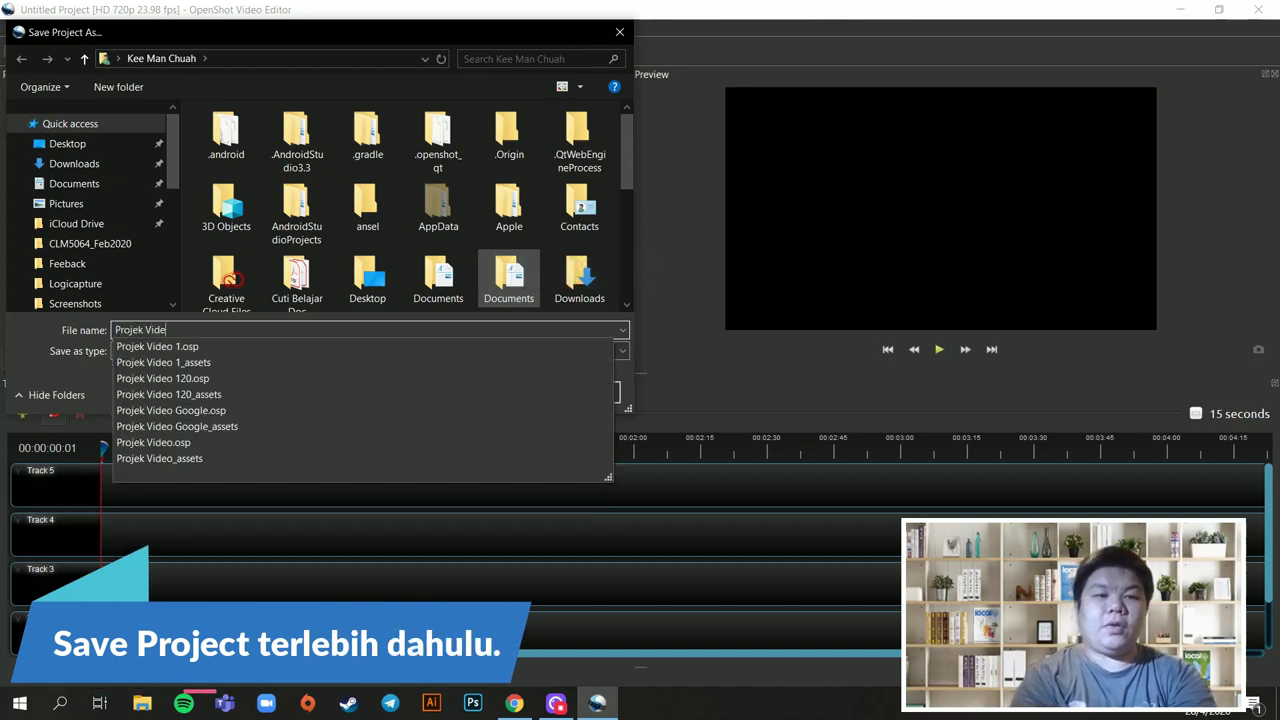
type("o Sekolah")
key("Return")
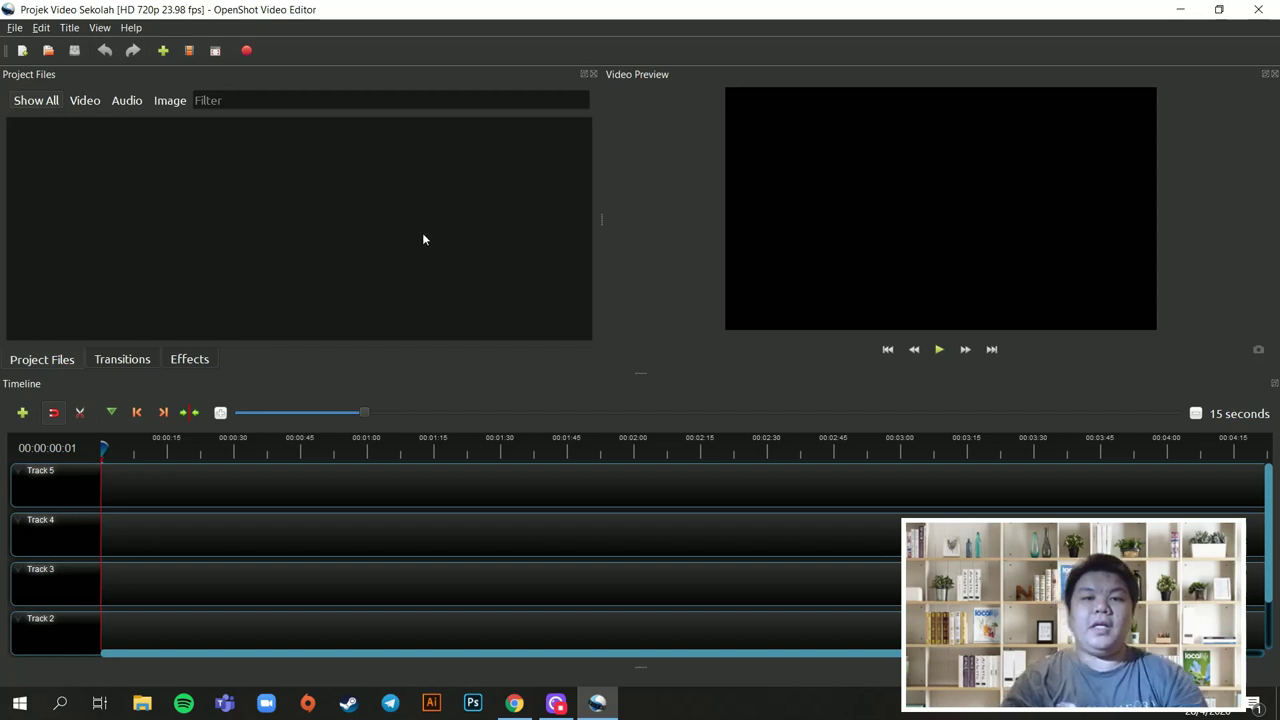
Step: Import kuiz2.jpg, lowerthird.png and 2020-04-25_15-54-35.mp4 from the Desktop folder into the project files
right_click(290, 217)
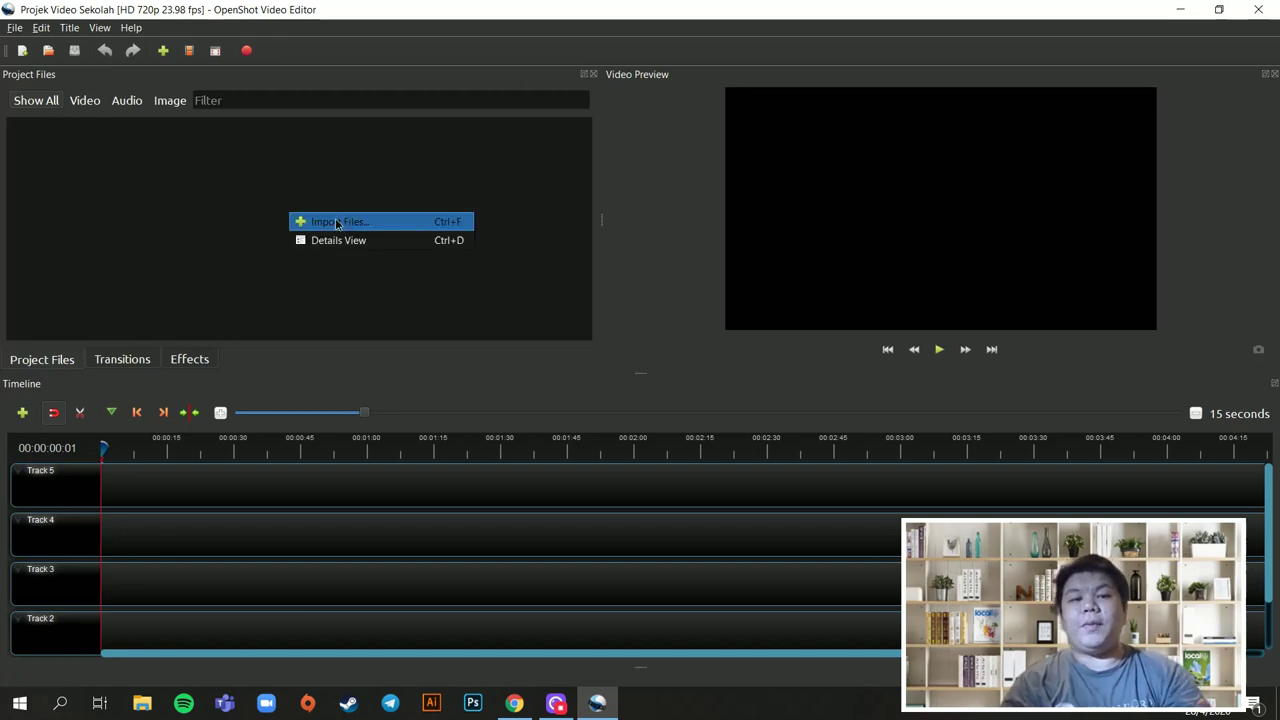
left_click(335, 218)
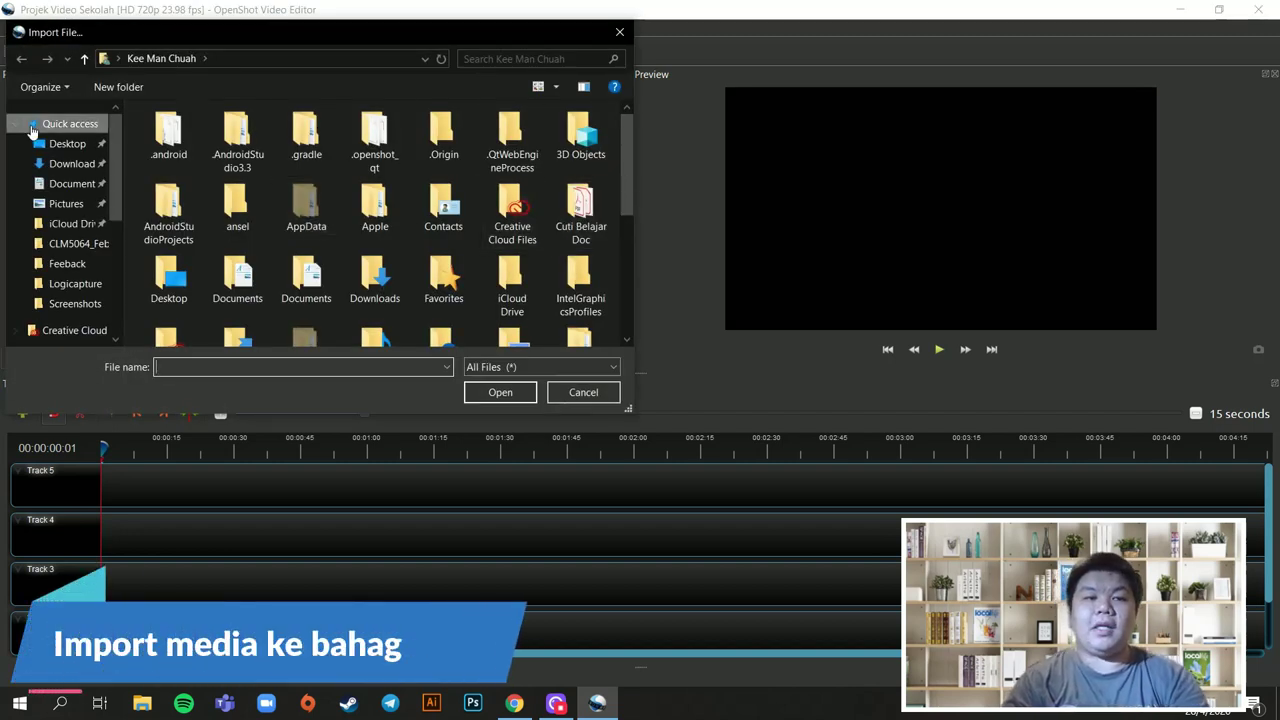
left_click(67, 143)
scroll(440, 200, "down", 6)
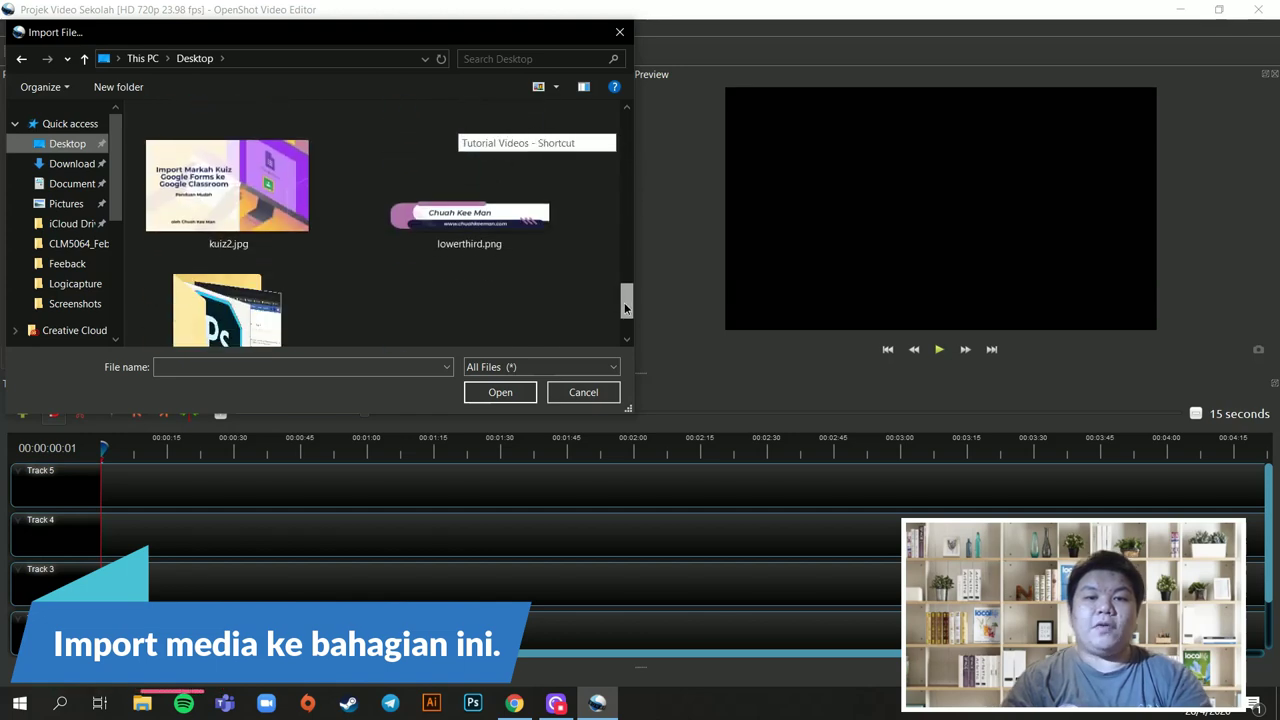
left_click(271, 218)
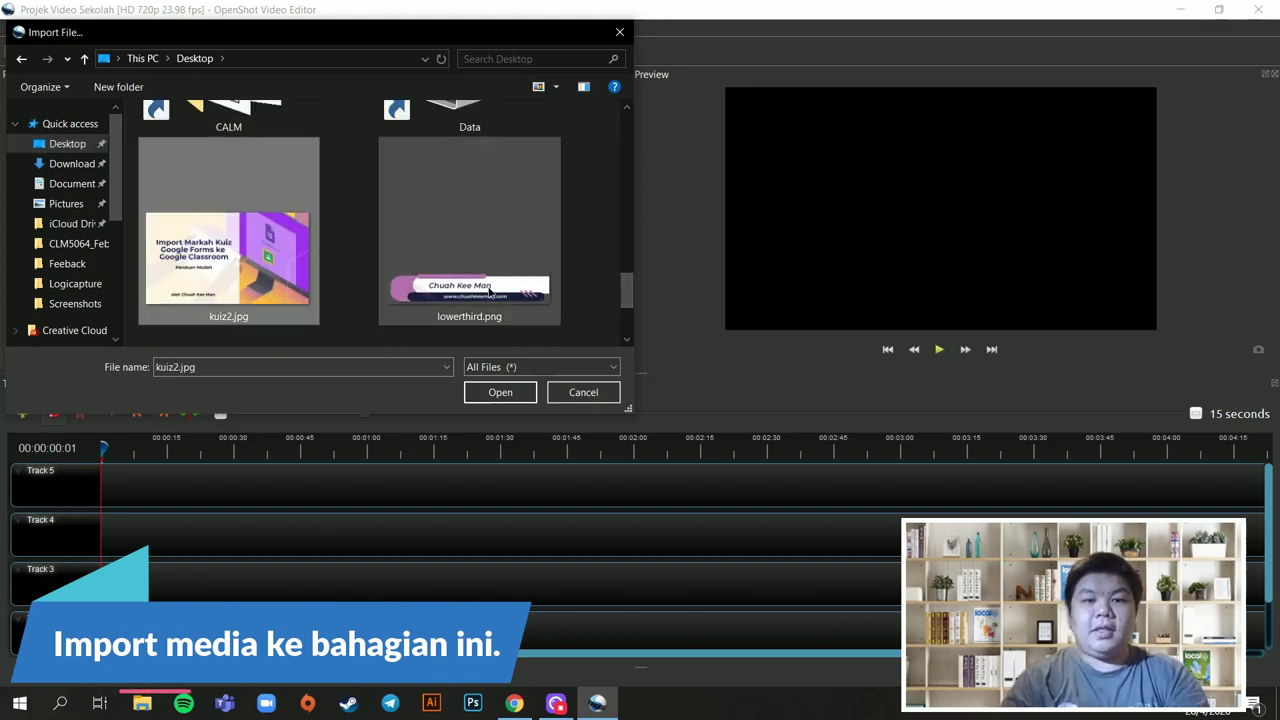
left_click(470, 260, "ctrl")
left_click_drag(627, 288, 628, 232)
left_click(305, 255, "ctrl")
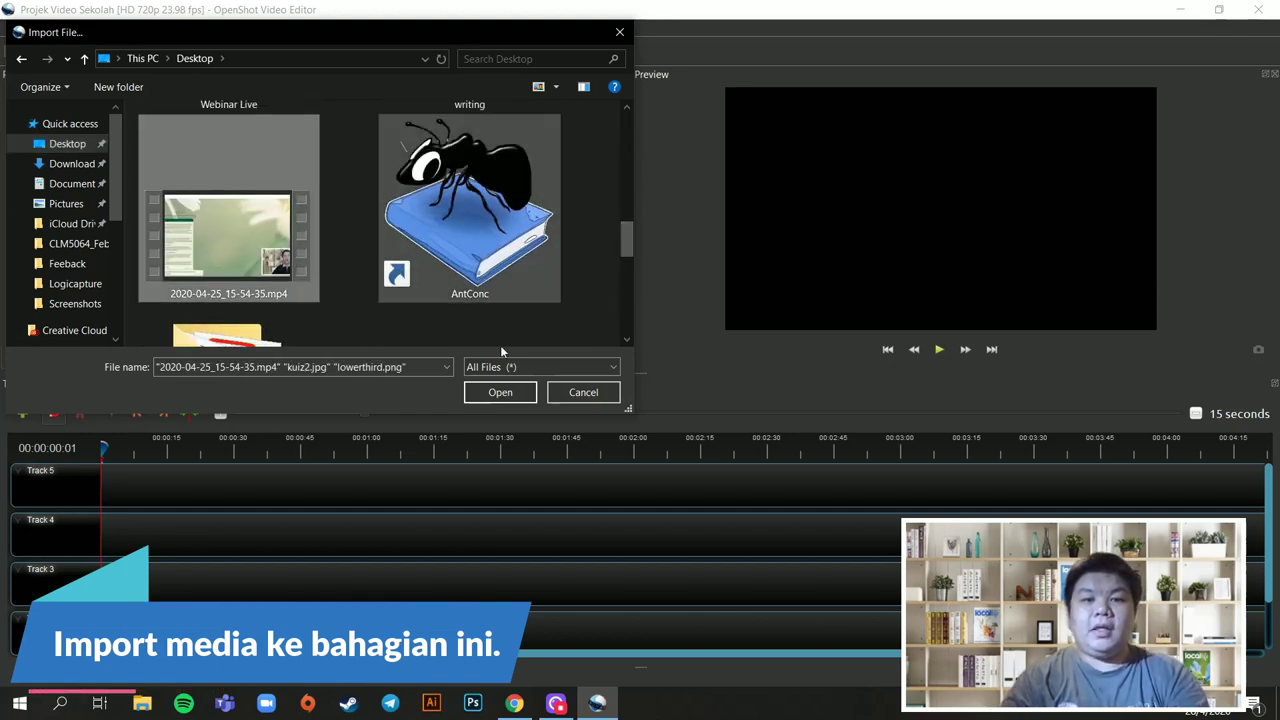
left_click(498, 392)
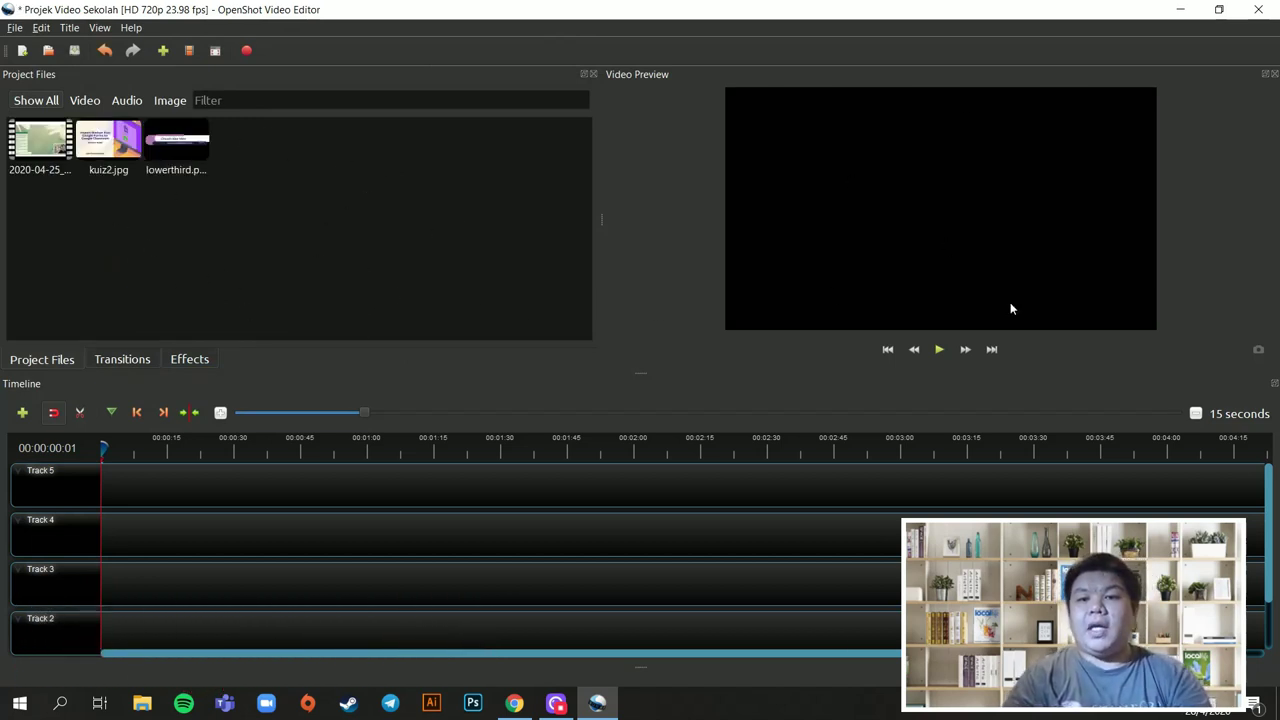
Step: Widen the video preview area and look through the available transitions and effects, ending back at the project files
left_click_drag(602, 213, 540, 213)
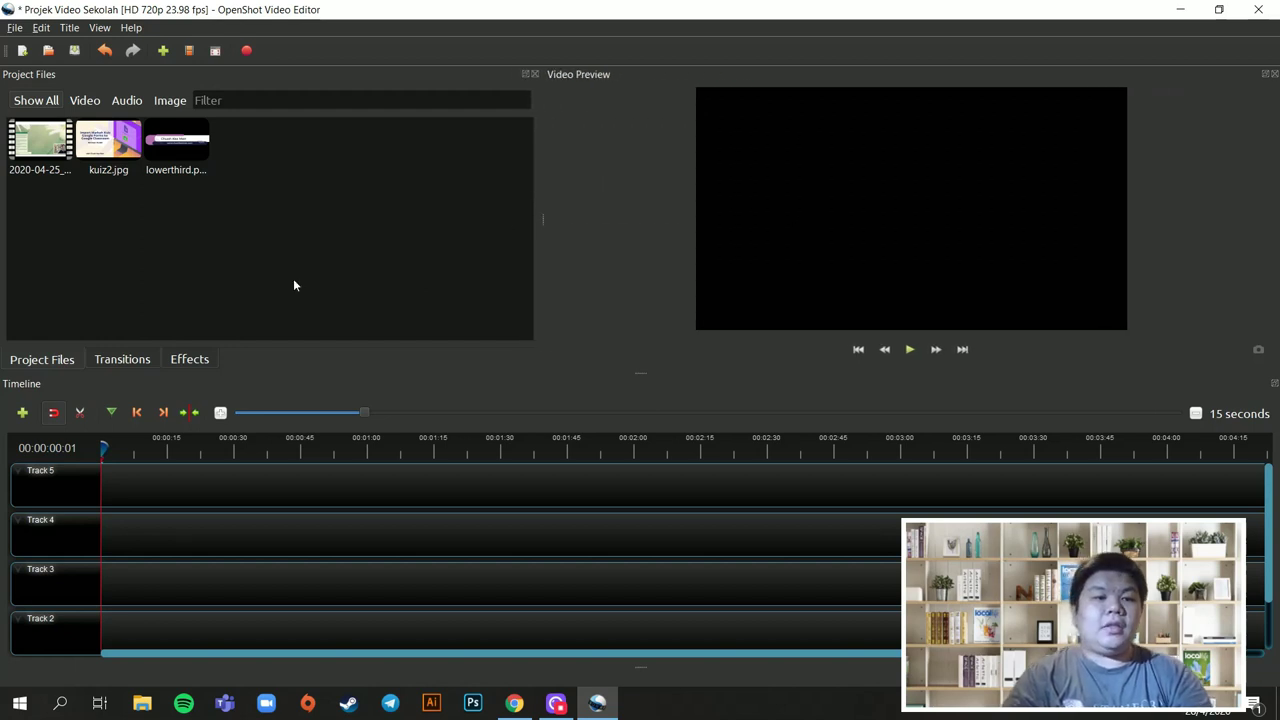
left_click(112, 359)
left_click(188, 361)
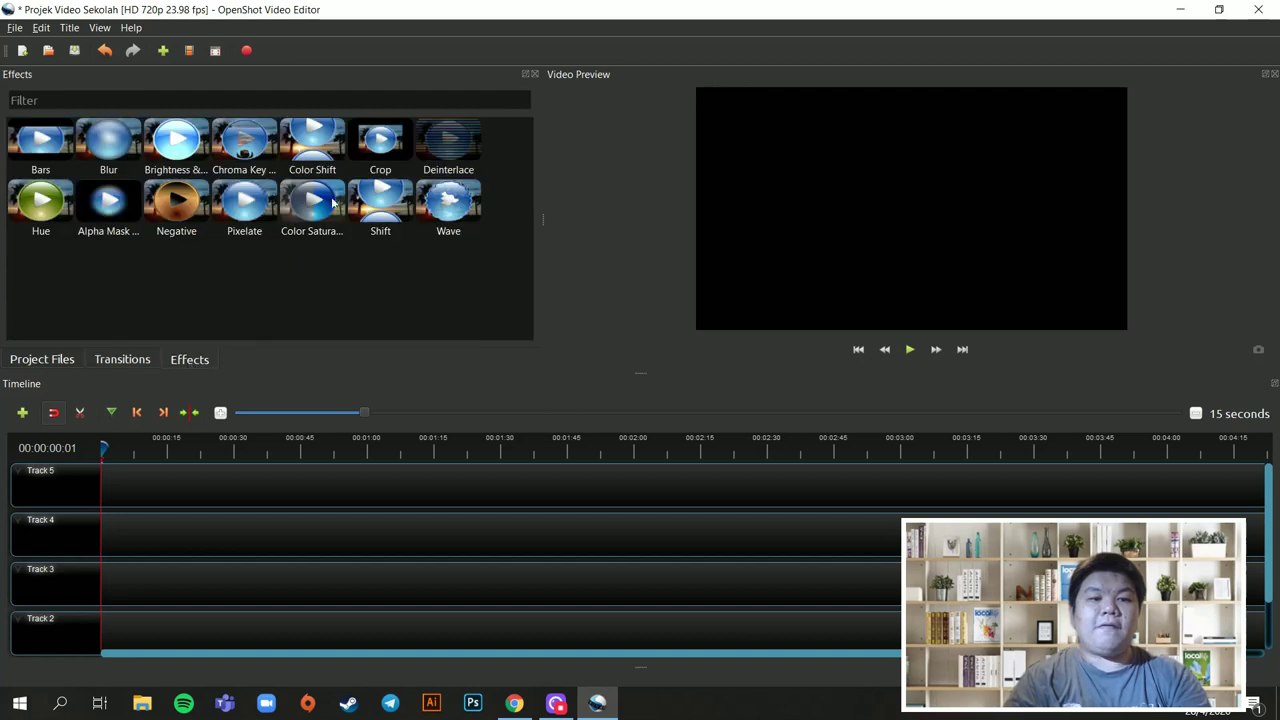
left_click(57, 361)
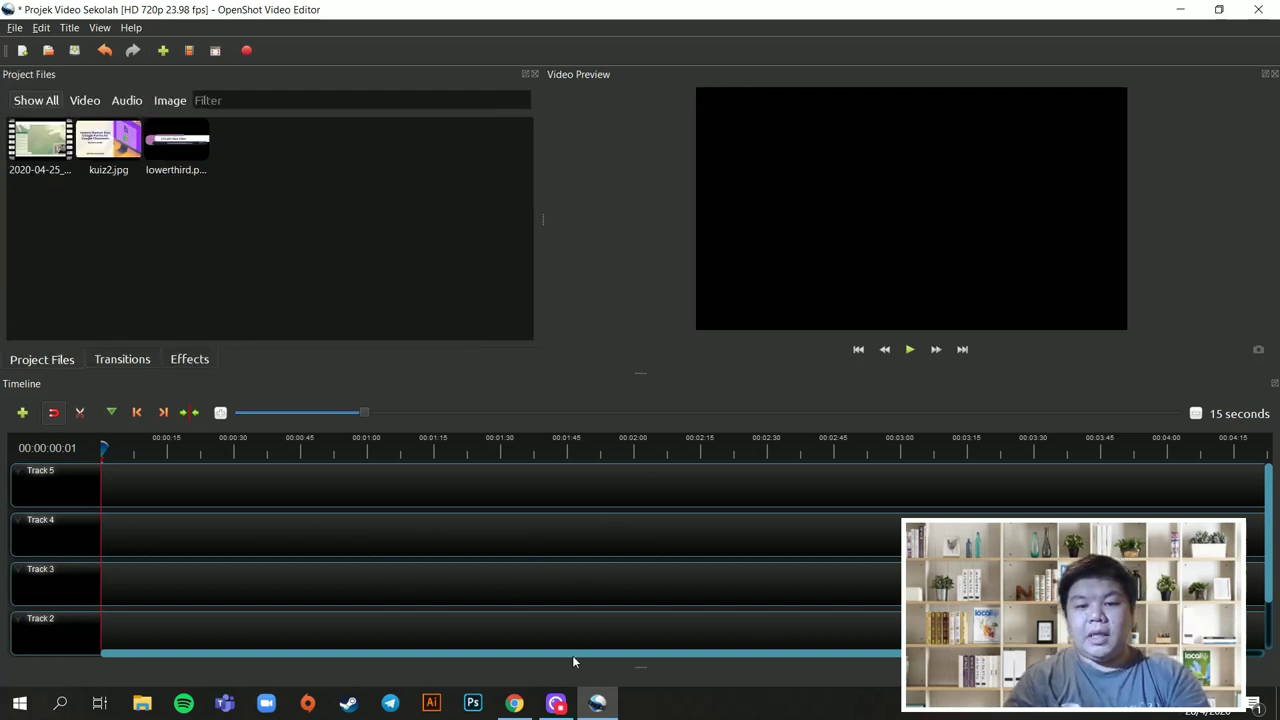
Step: Zoom the timeline in to a scale of 5 seconds
scroll(769, 658, "right", 2)
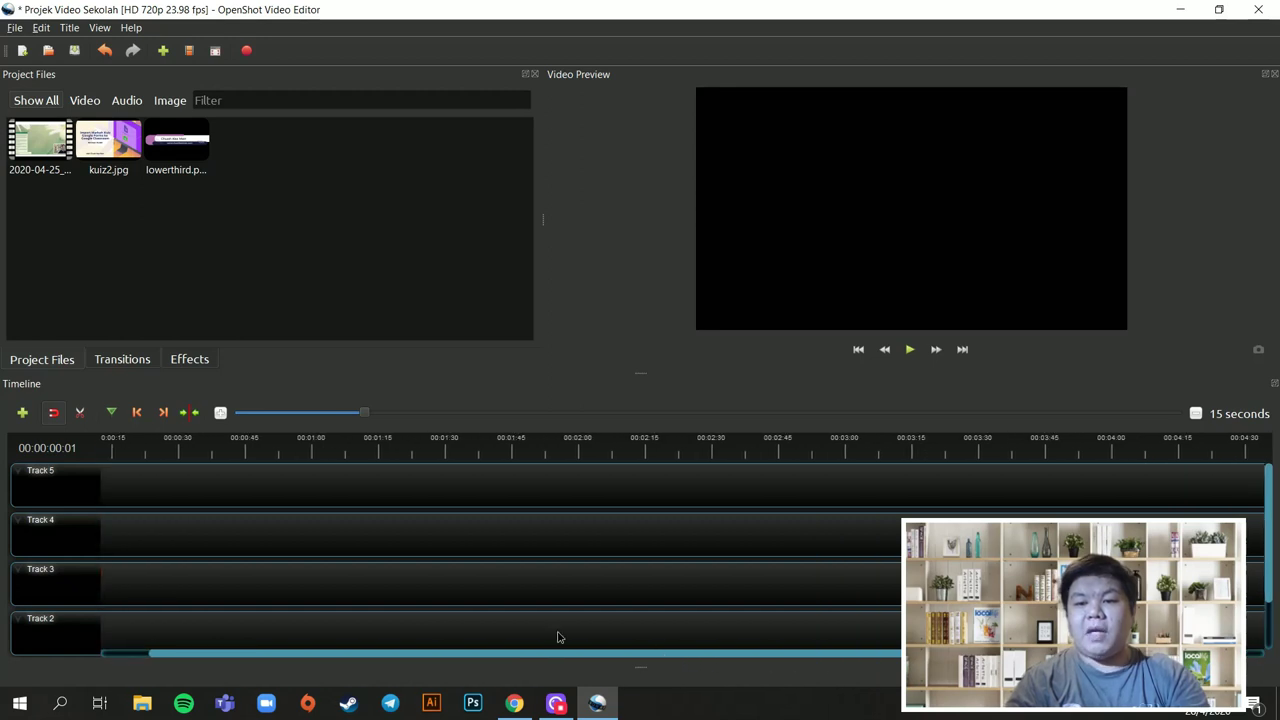
scroll(559, 637, "left", 2)
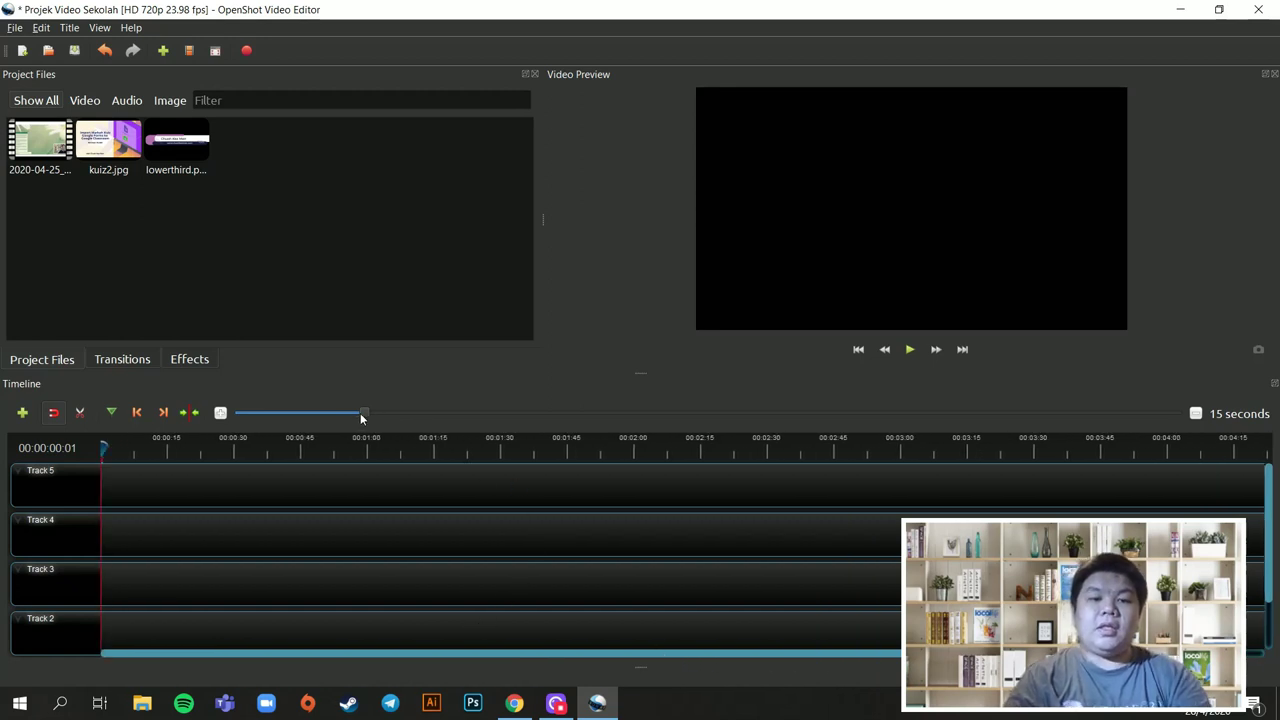
left_click_drag(361, 414, 303, 423)
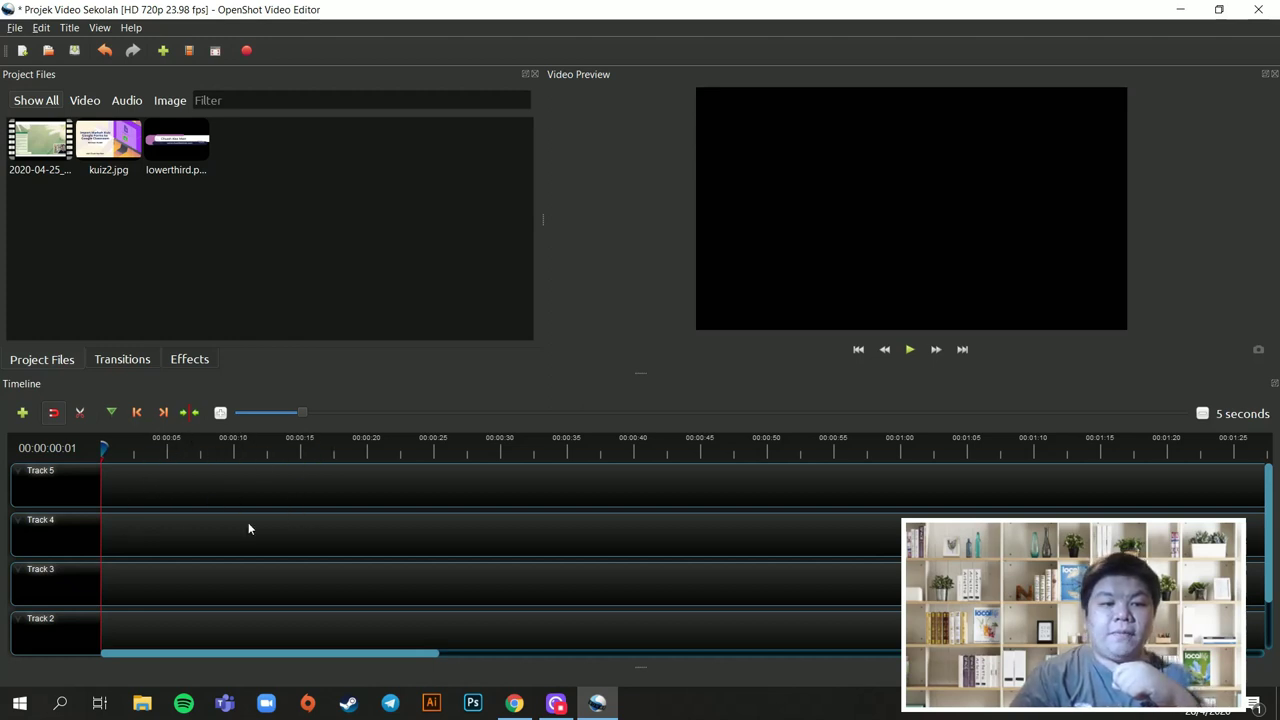
Step: Remove two of the five tracks from the timeline
scroll(196, 575, "down", 1)
scroll(192, 595, "up", 1)
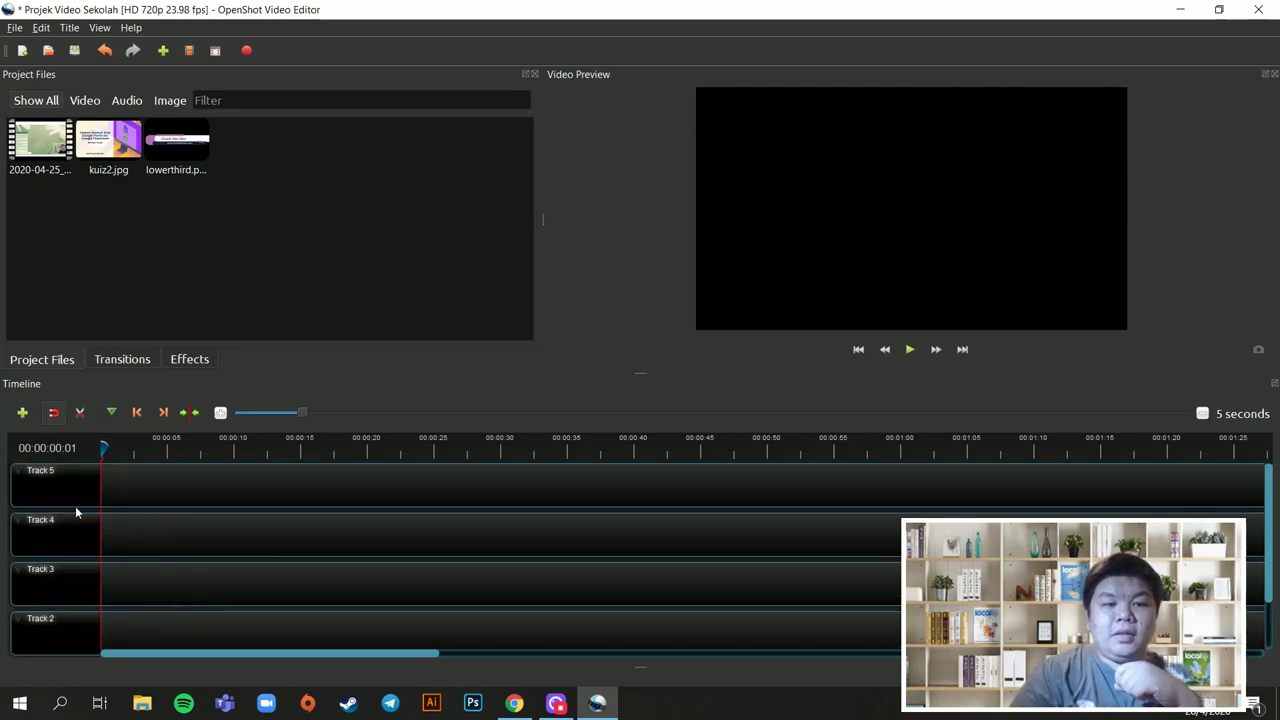
right_click(55, 626)
left_click(107, 626)
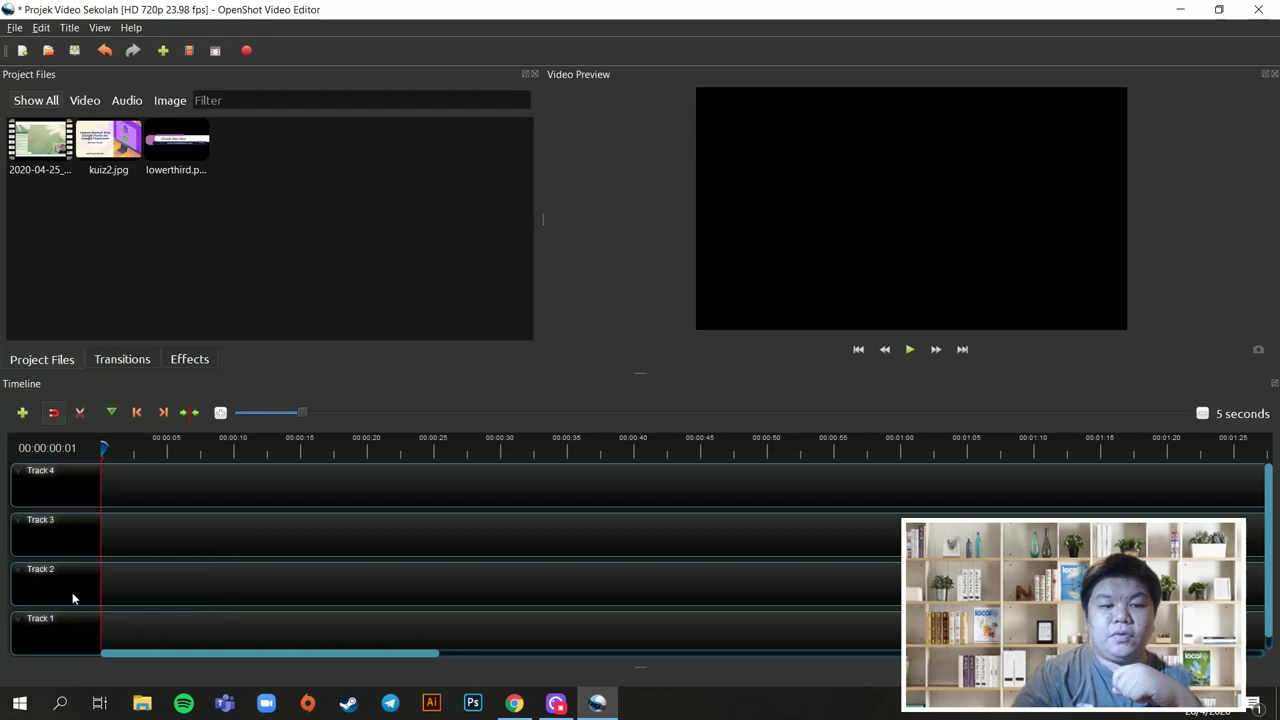
right_click(74, 598)
left_click(115, 682)
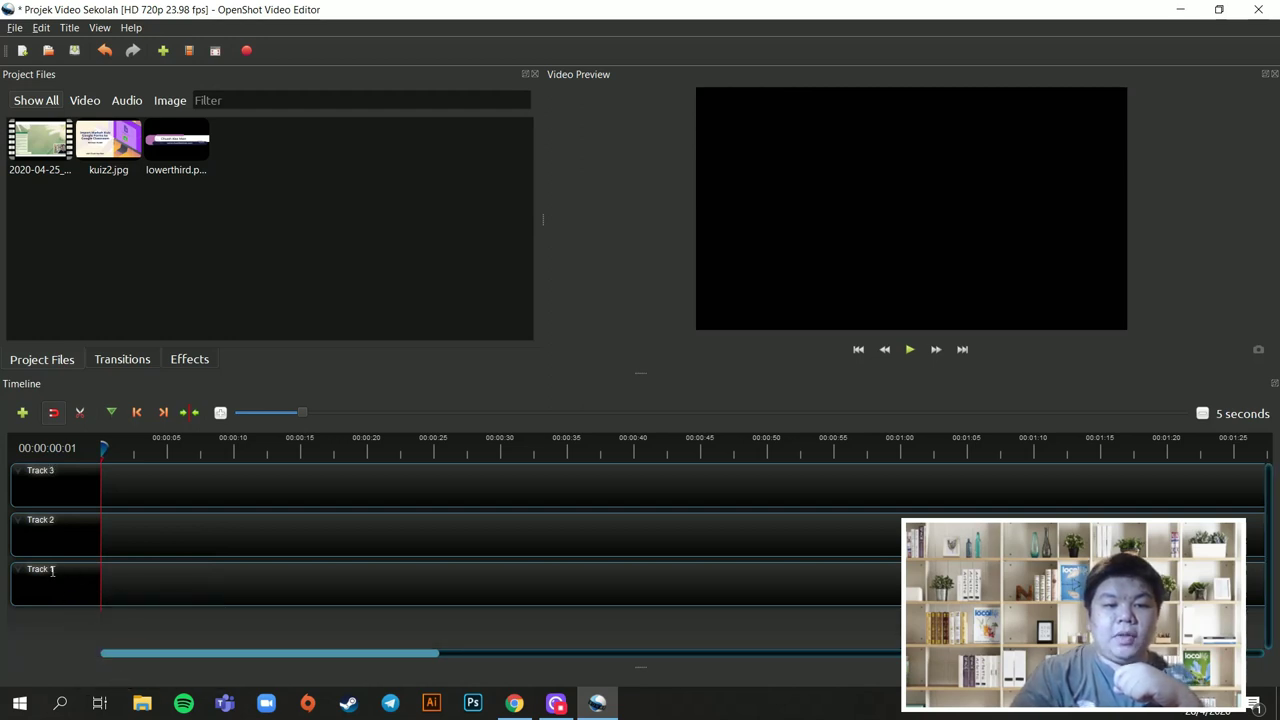
Step: Rename Track 1 as Video Utama
right_click(52, 571)
left_click(95, 617)
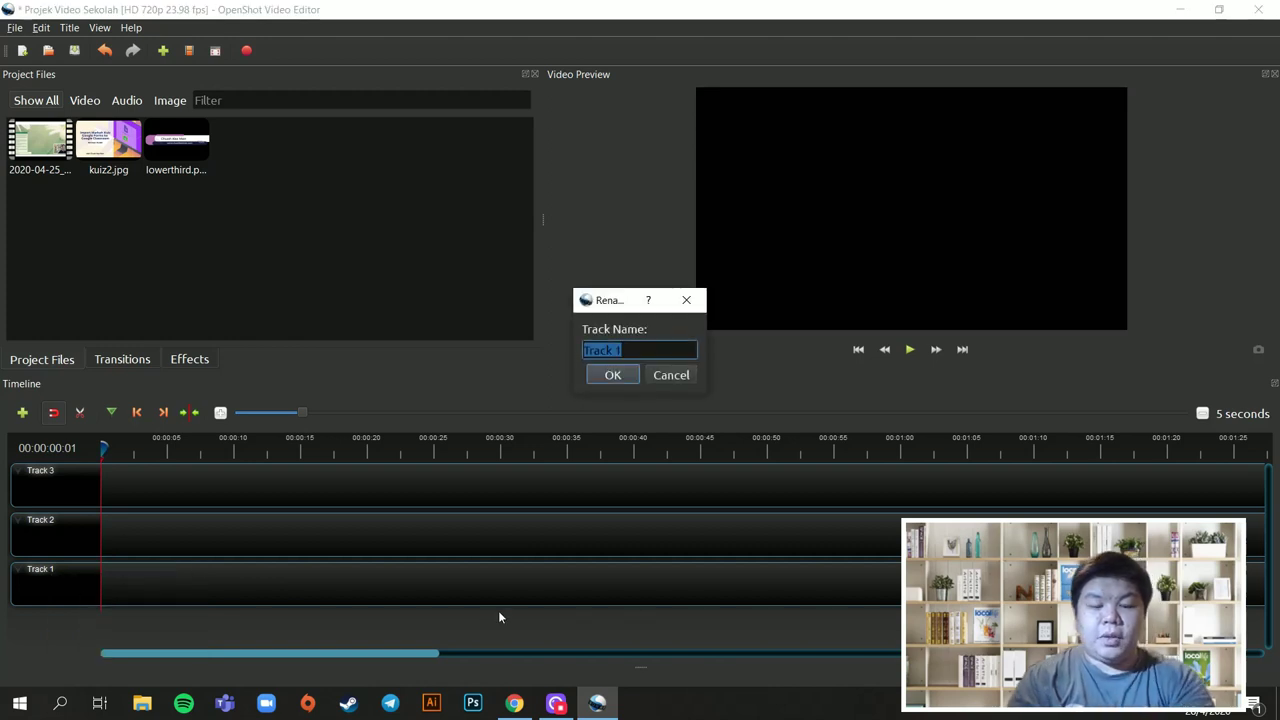
type("Video Utama")
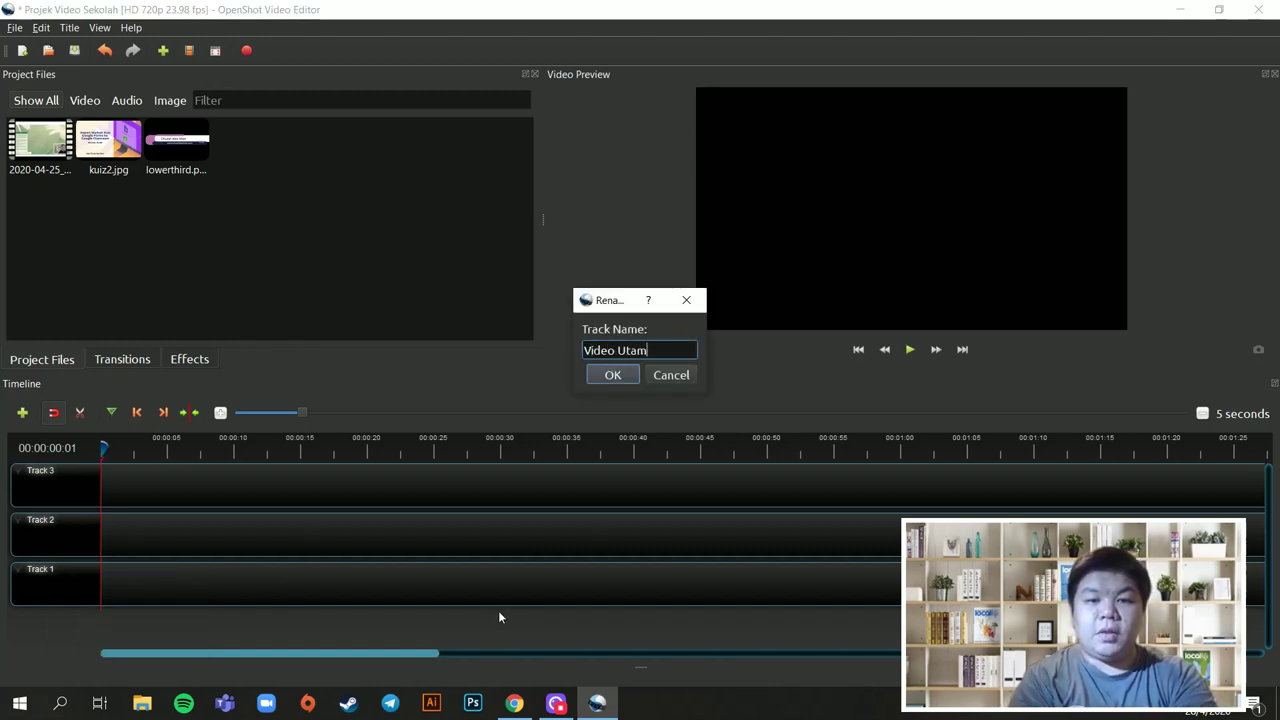
key("Return")
Step: Rename Track 2 as Overlay
right_click(53, 536)
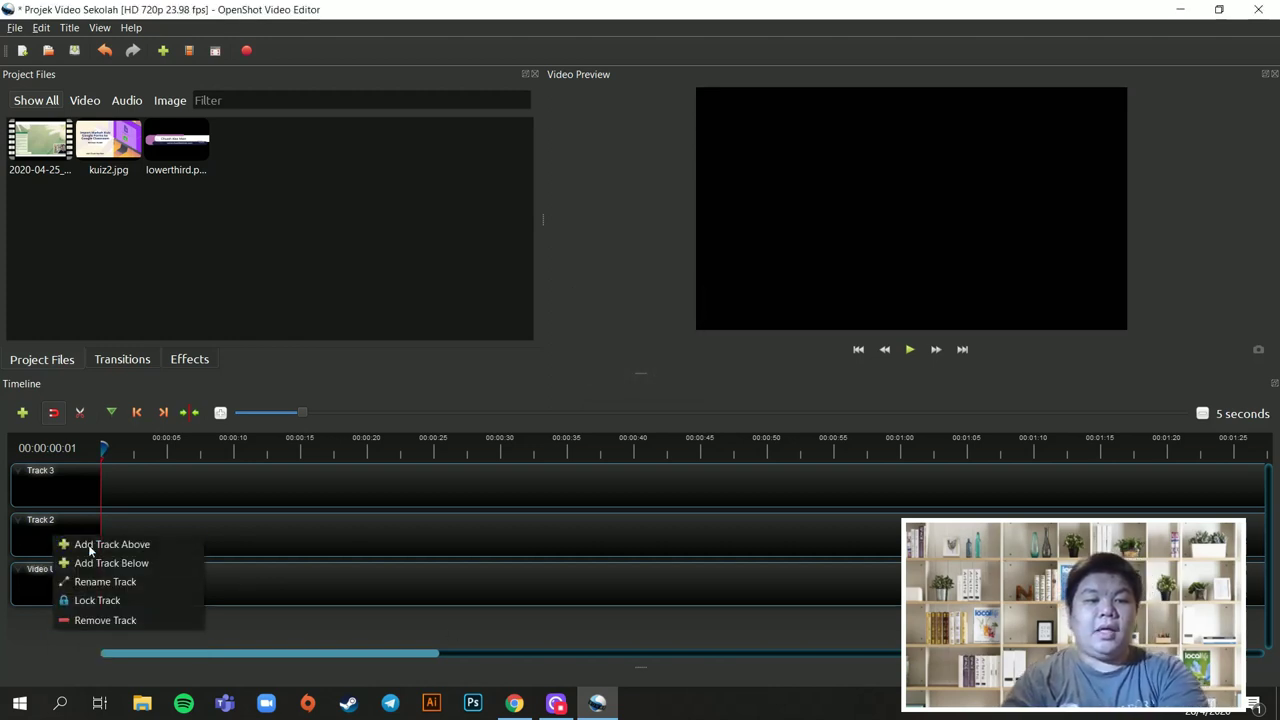
left_click(118, 584)
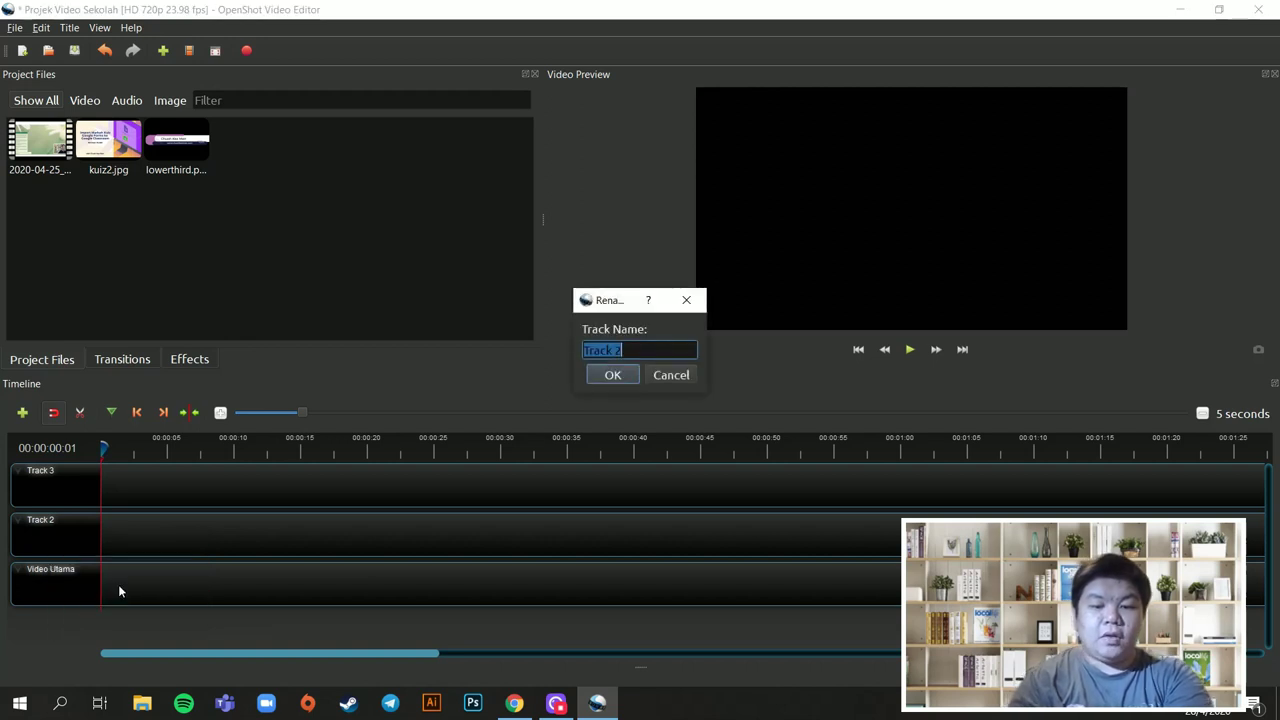
type("Overlay")
key("Return")
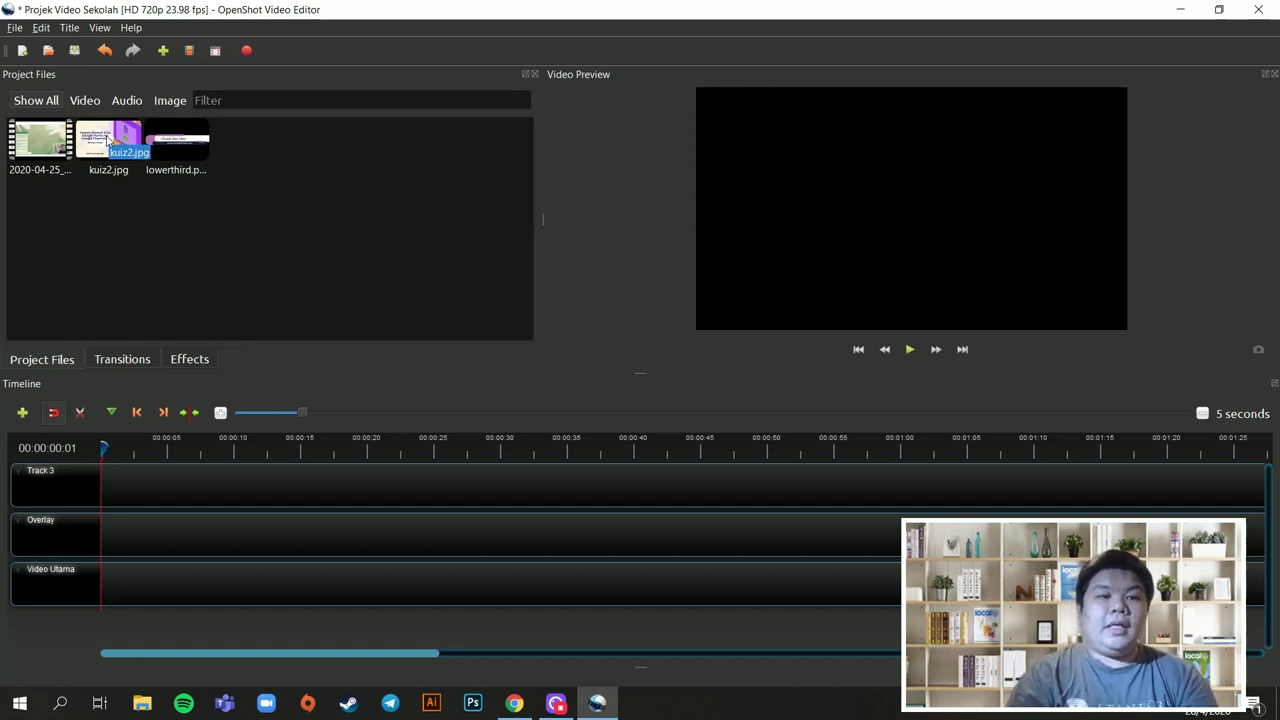
Step: Place kuiz2.jpg at the start of the Video Utama track and shorten the clip to about 3 seconds
left_click_drag(108, 140, 98, 567)
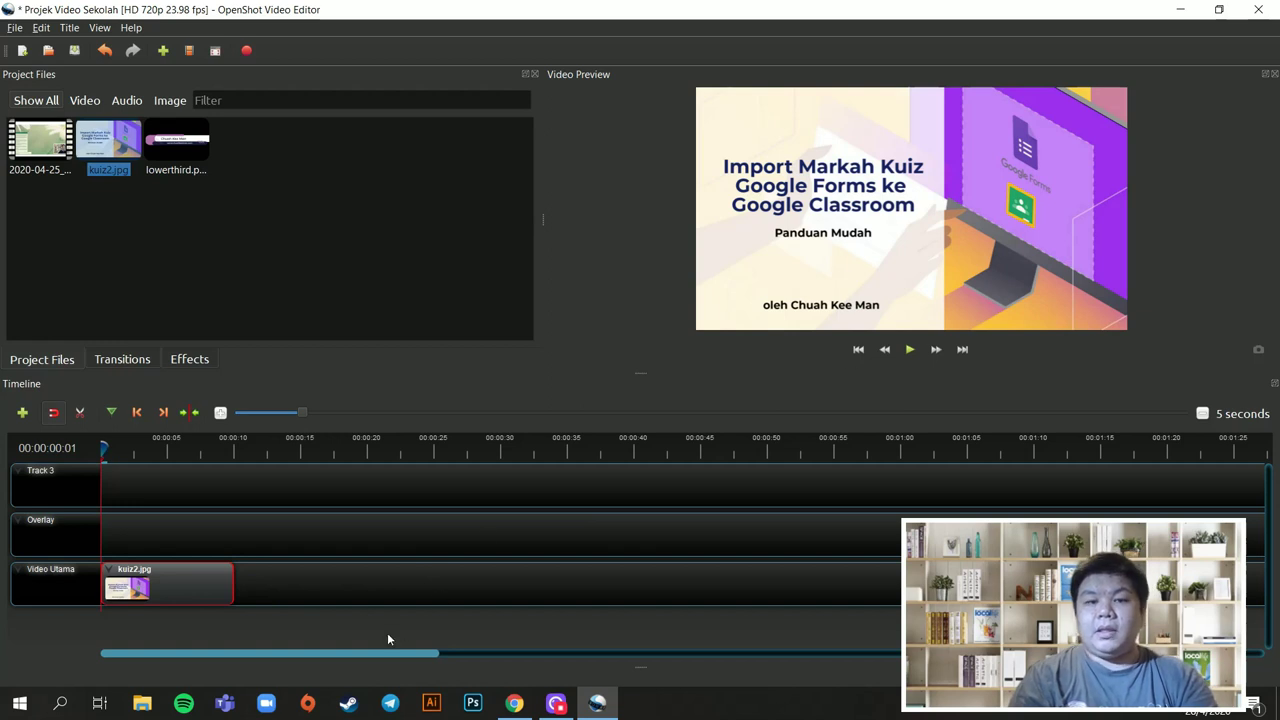
left_click_drag(231, 588, 142, 573)
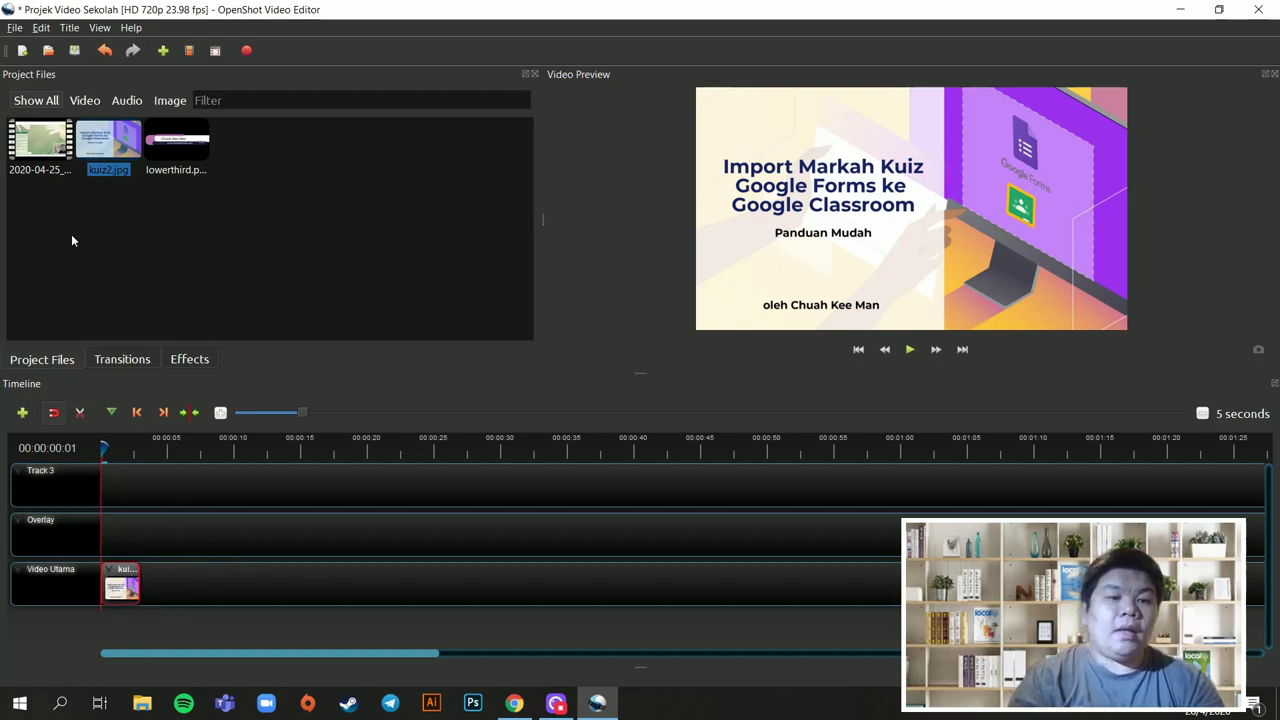
Step: Add 2020-04-25_15-54-35.mp4 directly after the kuiz2.jpg clip on the Video Utama track and preview the transition between them
left_click_drag(45, 150, 152, 592)
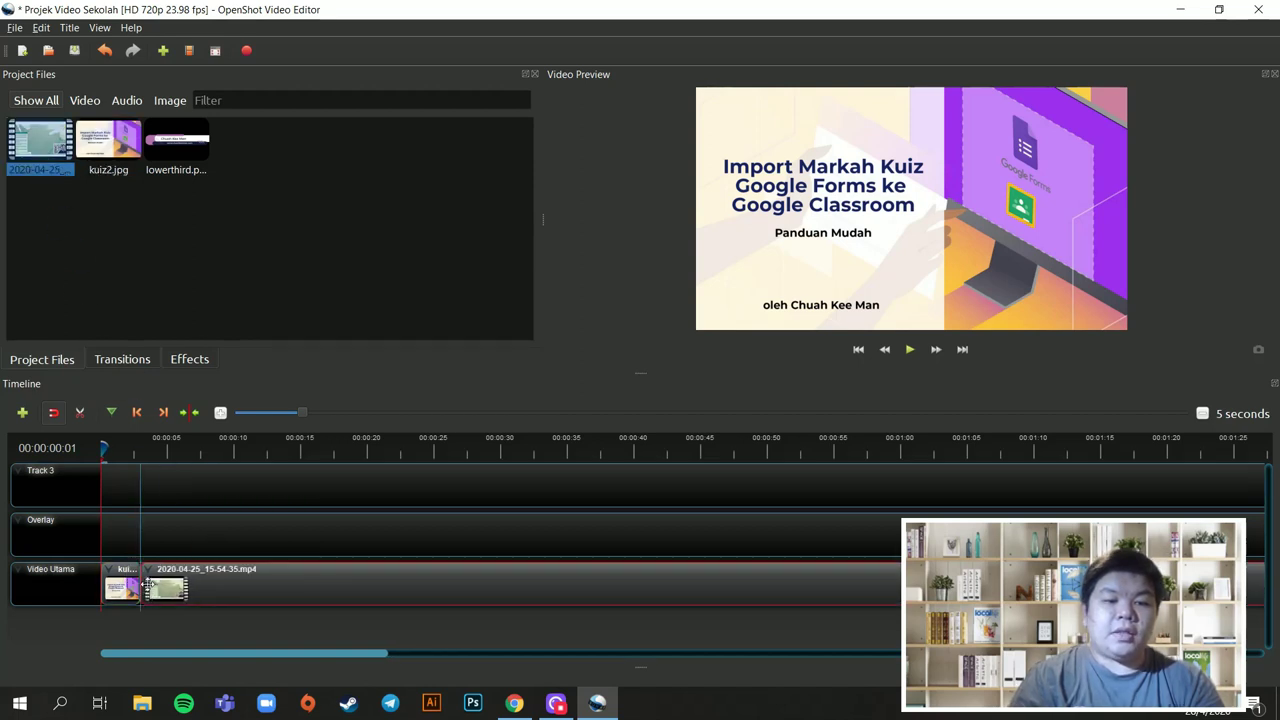
left_click(910, 349)
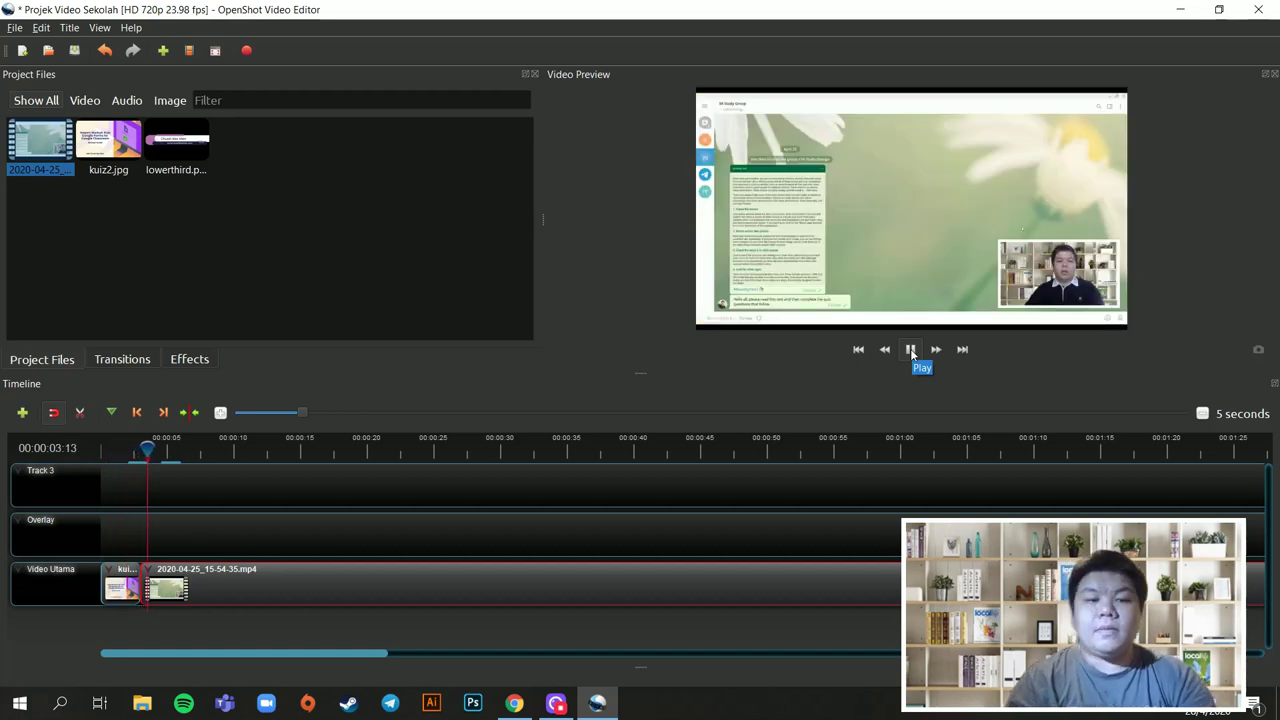
left_click(910, 349)
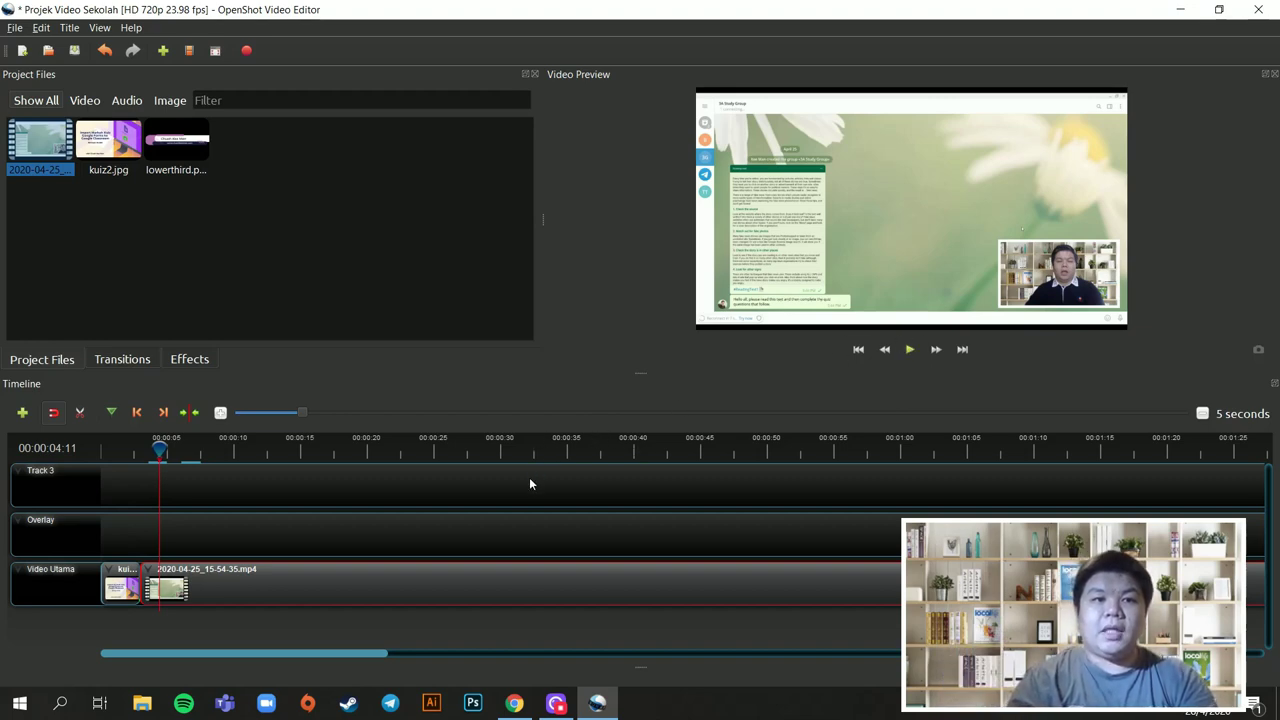
Step: Review the Preview settings in the preferences, including the default profile and audio options
left_click(41, 28)
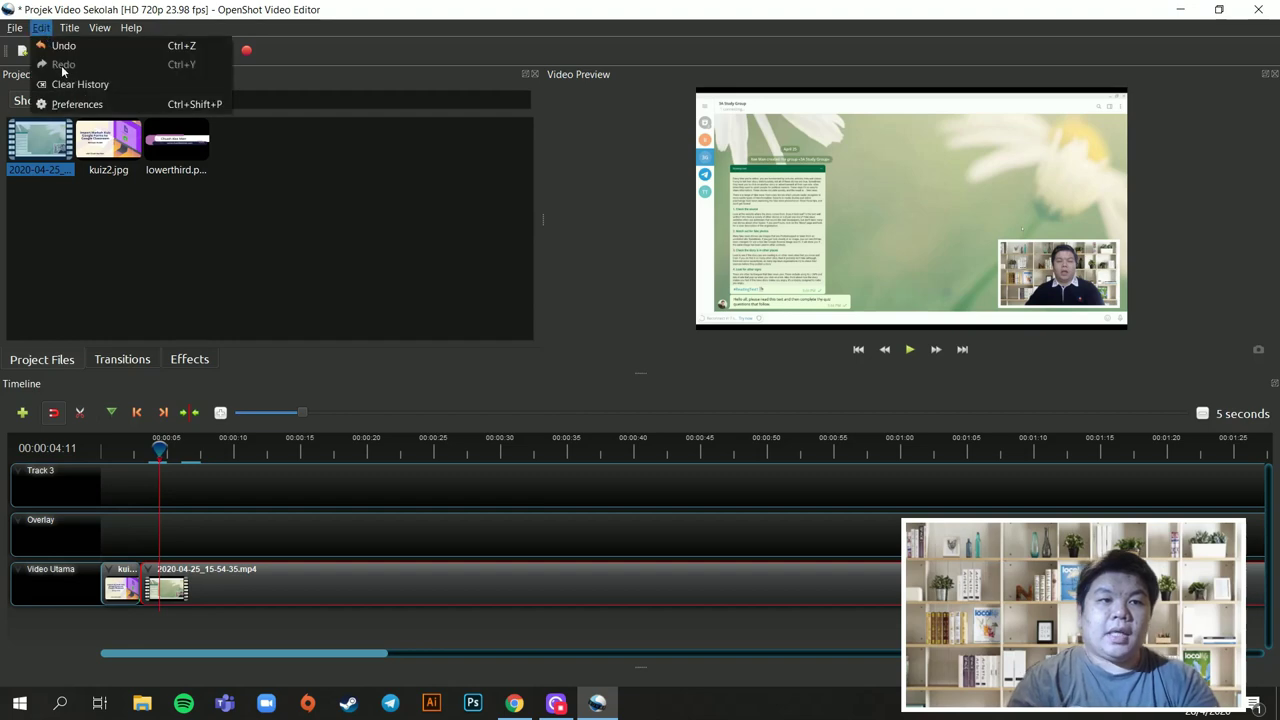
left_click(62, 103)
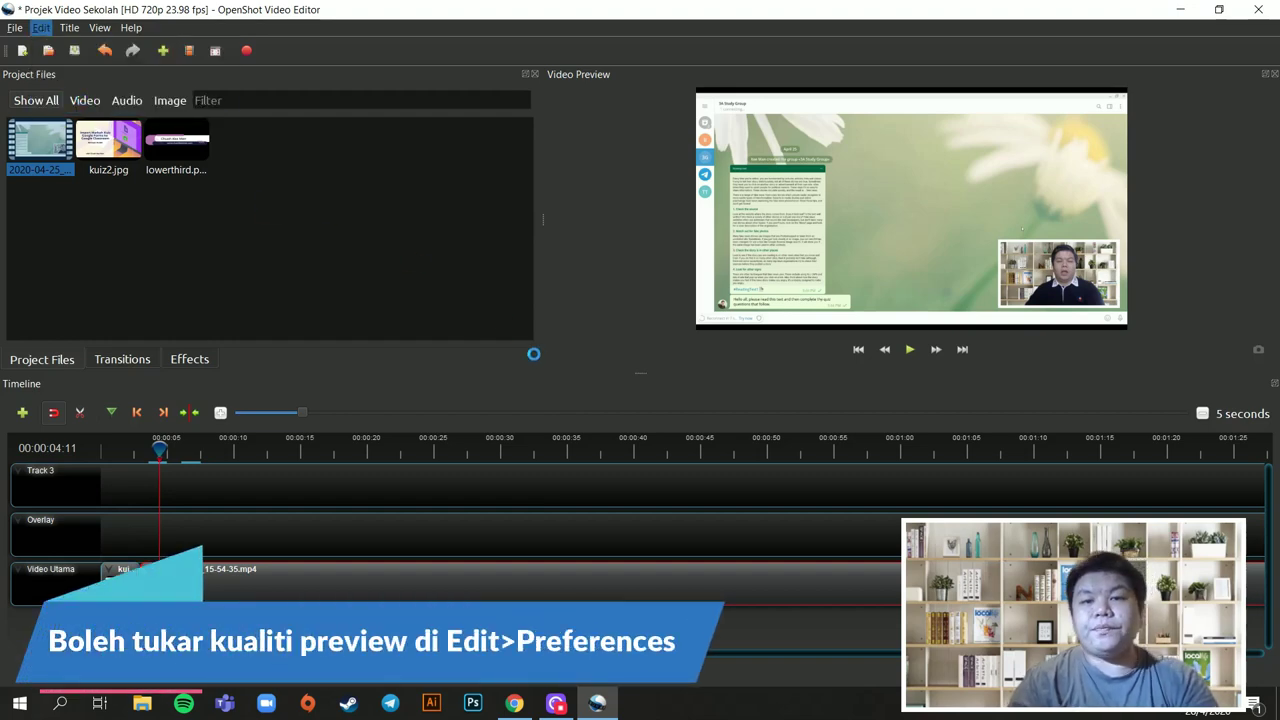
left_click(475, 262)
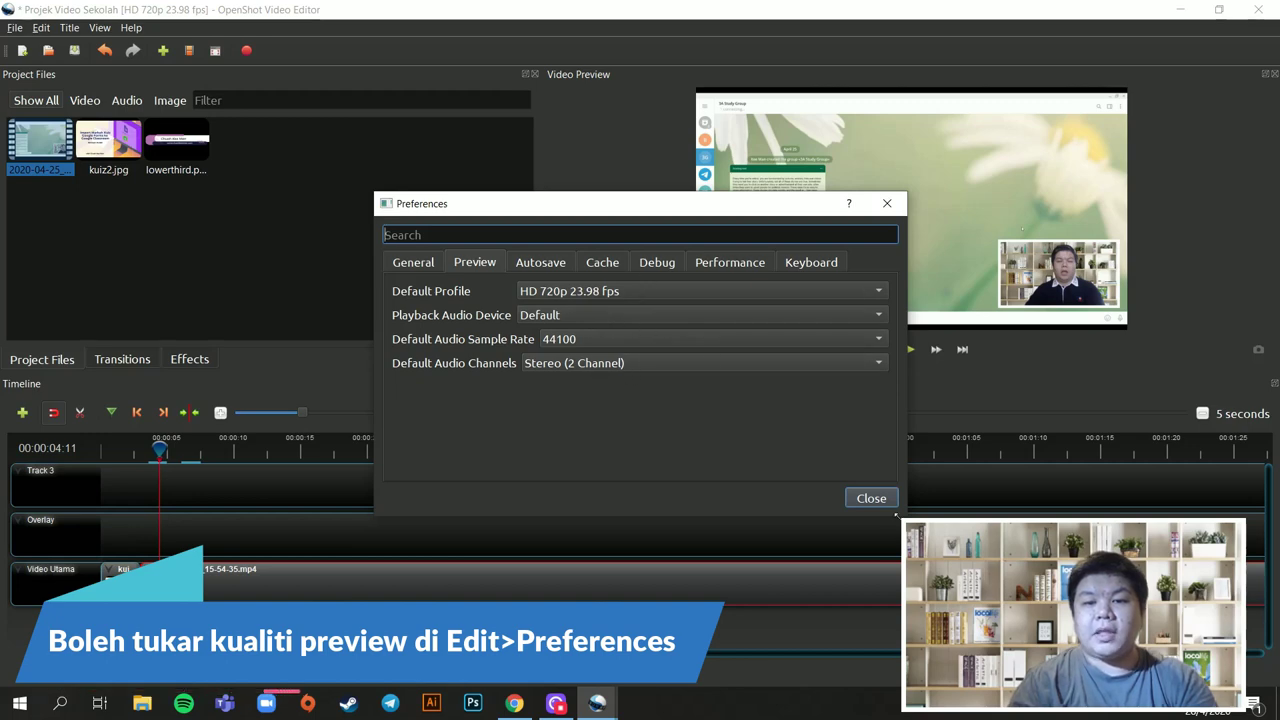
left_click(886, 203)
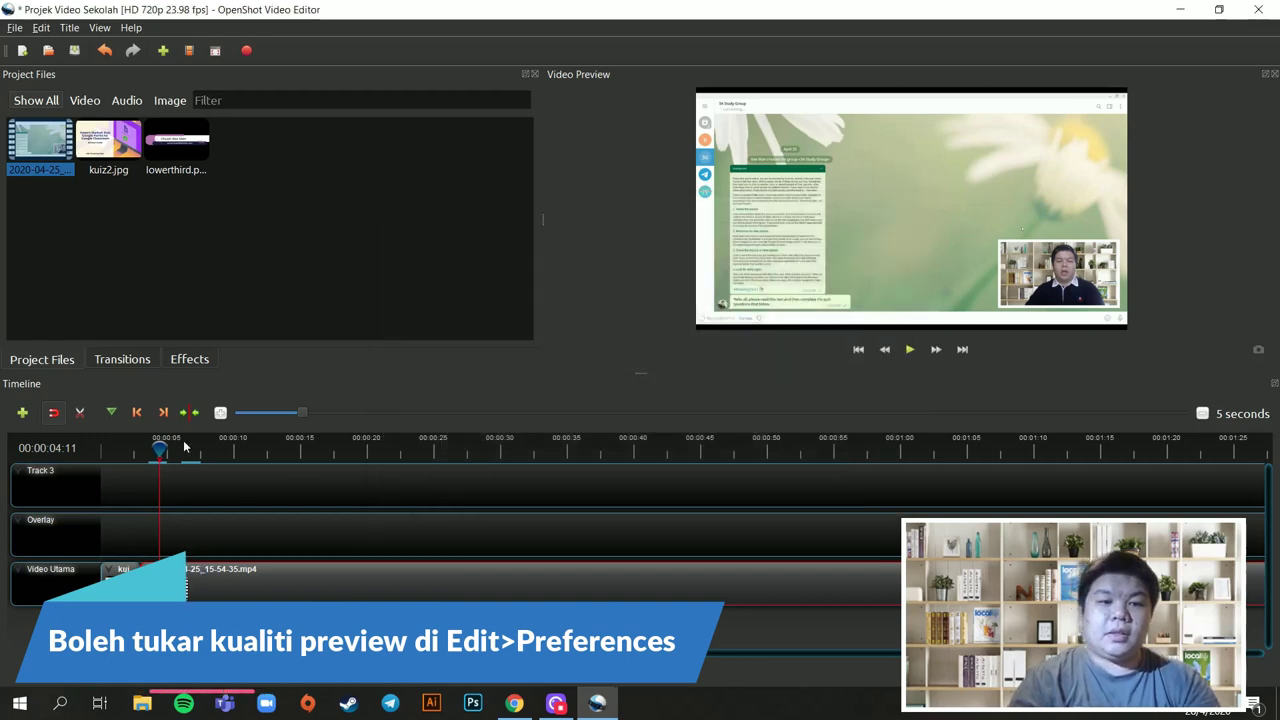
Step: Add the Barr ripple 10 transition across the join between kuiz2.jpg and the video clip, shorten it to about 2 seconds, and save the project
left_click(119, 453)
mouse_move(119, 453)
left_mouse_down()
mouse_move(148, 453)
mouse_move(106, 453)
left_mouse_up()
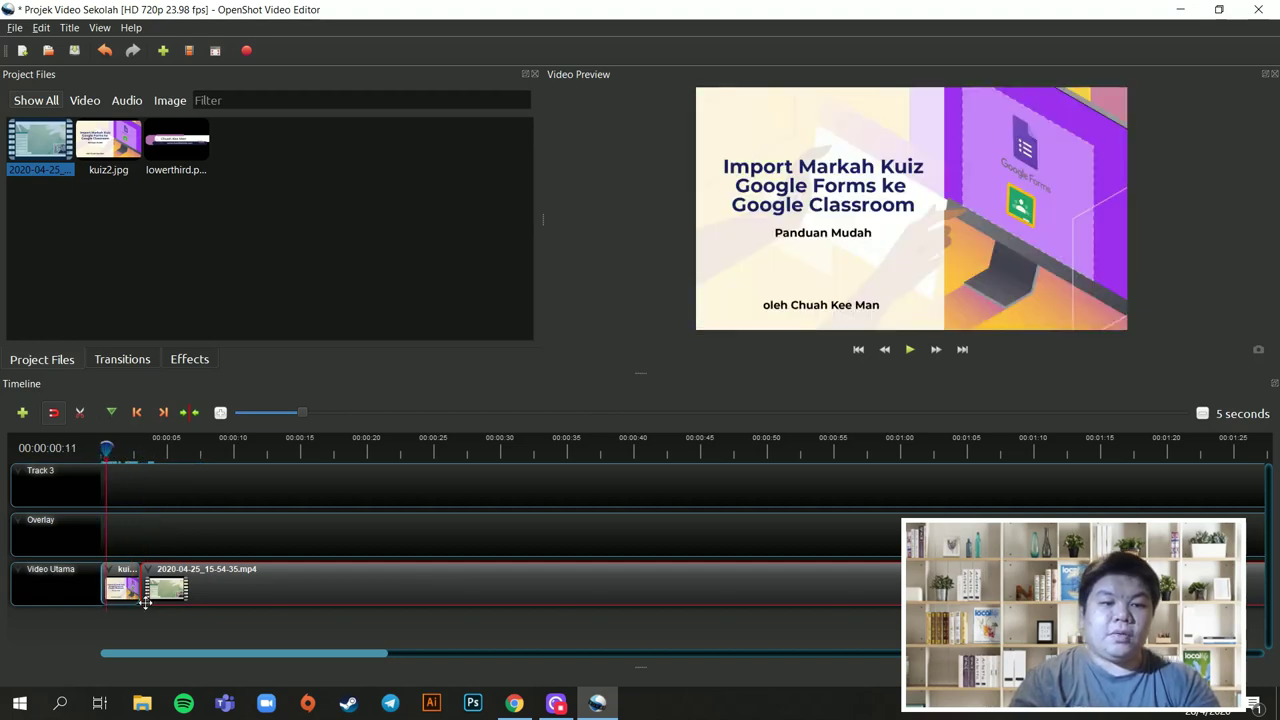
left_click(120, 362)
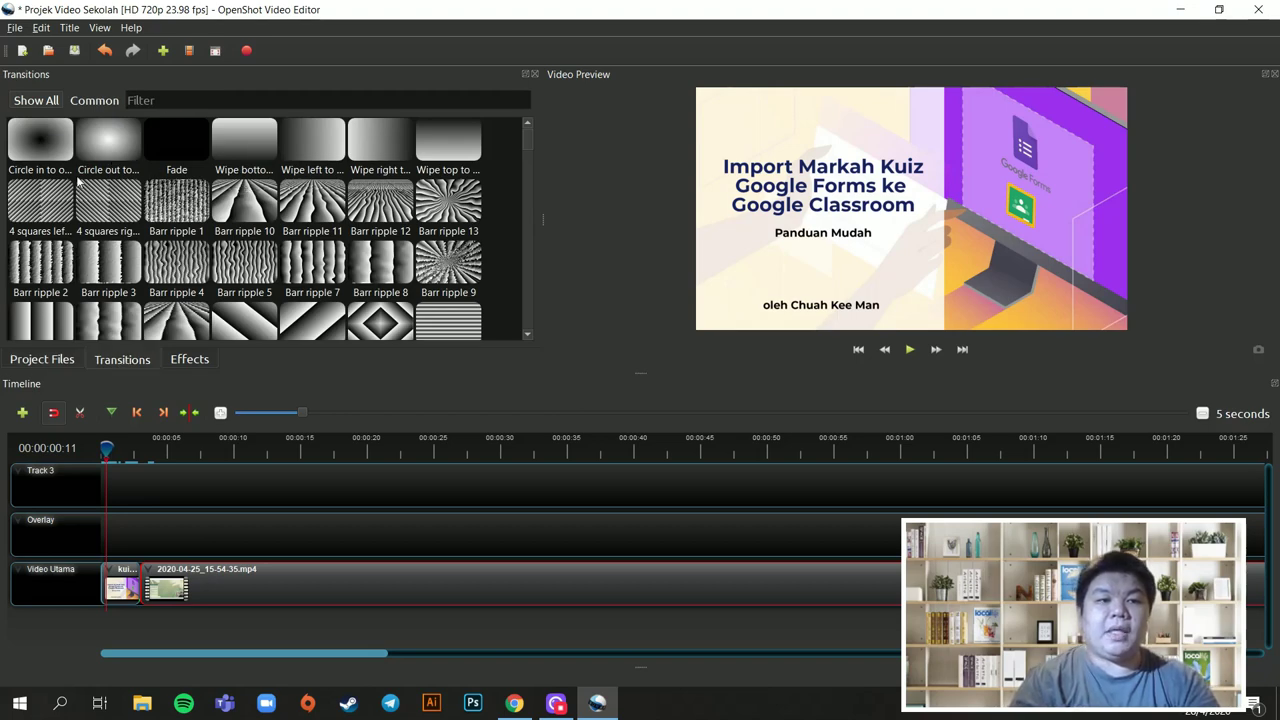
left_click_drag(256, 212, 122, 570)
left_click_drag(121, 566, 125, 567)
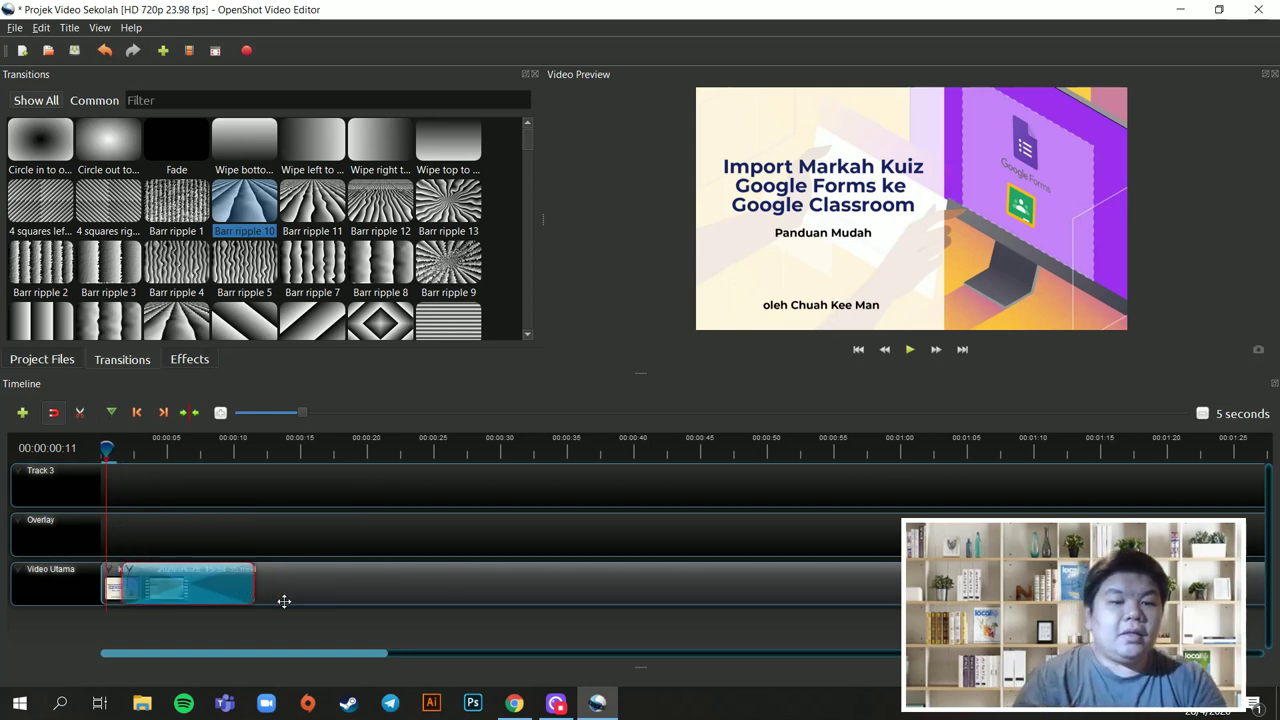
left_click_drag(253, 583, 144, 586)
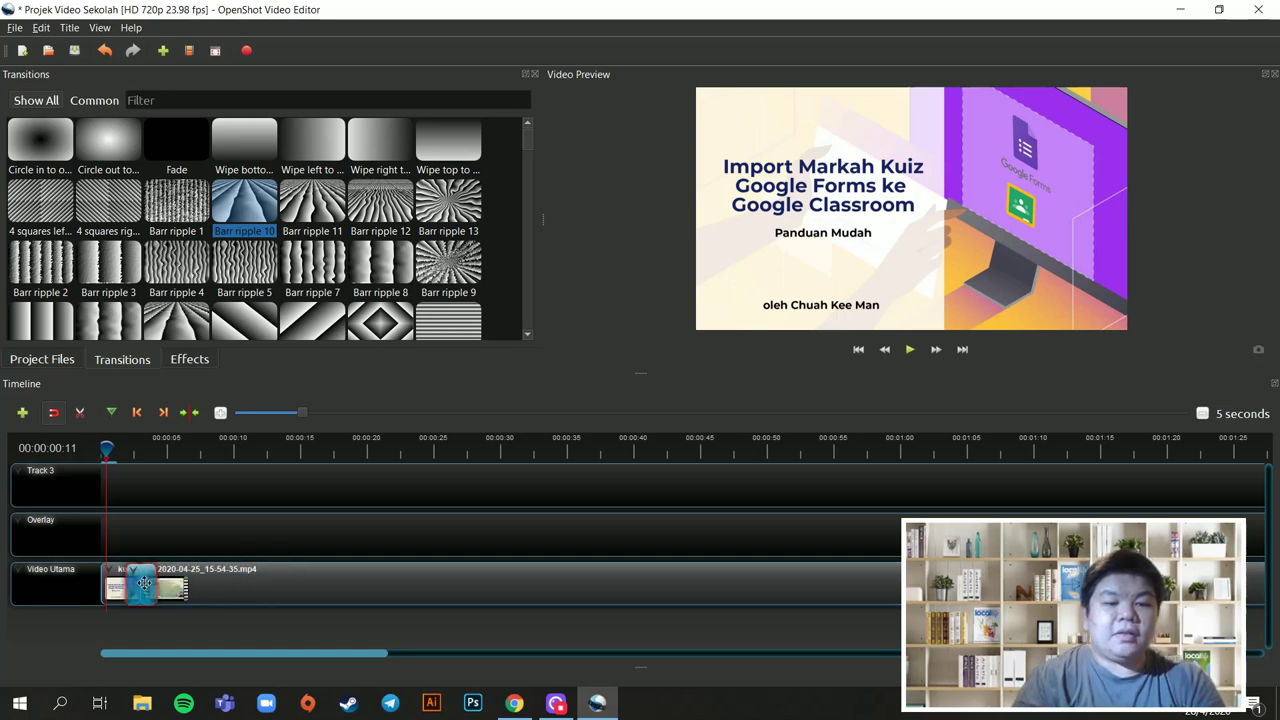
key("ctrl+s")
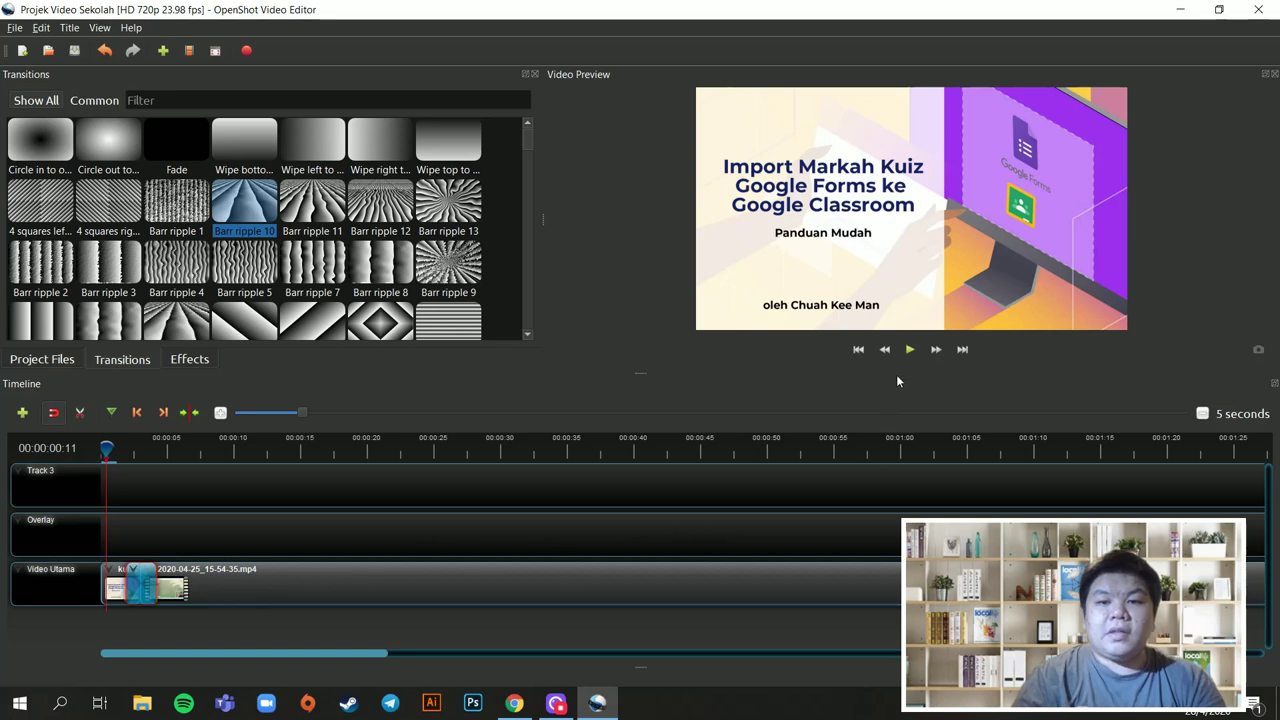
Step: Play back the transition between kuiz2.jpg and the video clip and look through the other available transitions
left_click(910, 349)
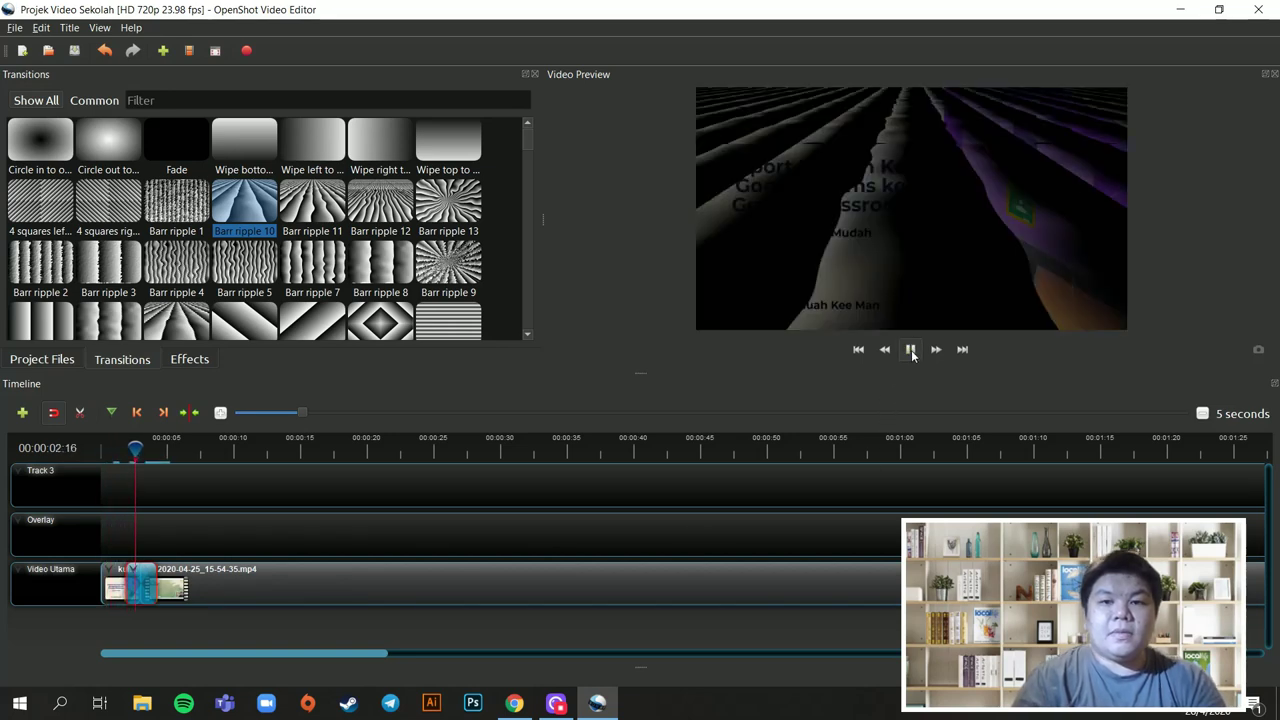
left_click(909, 350)
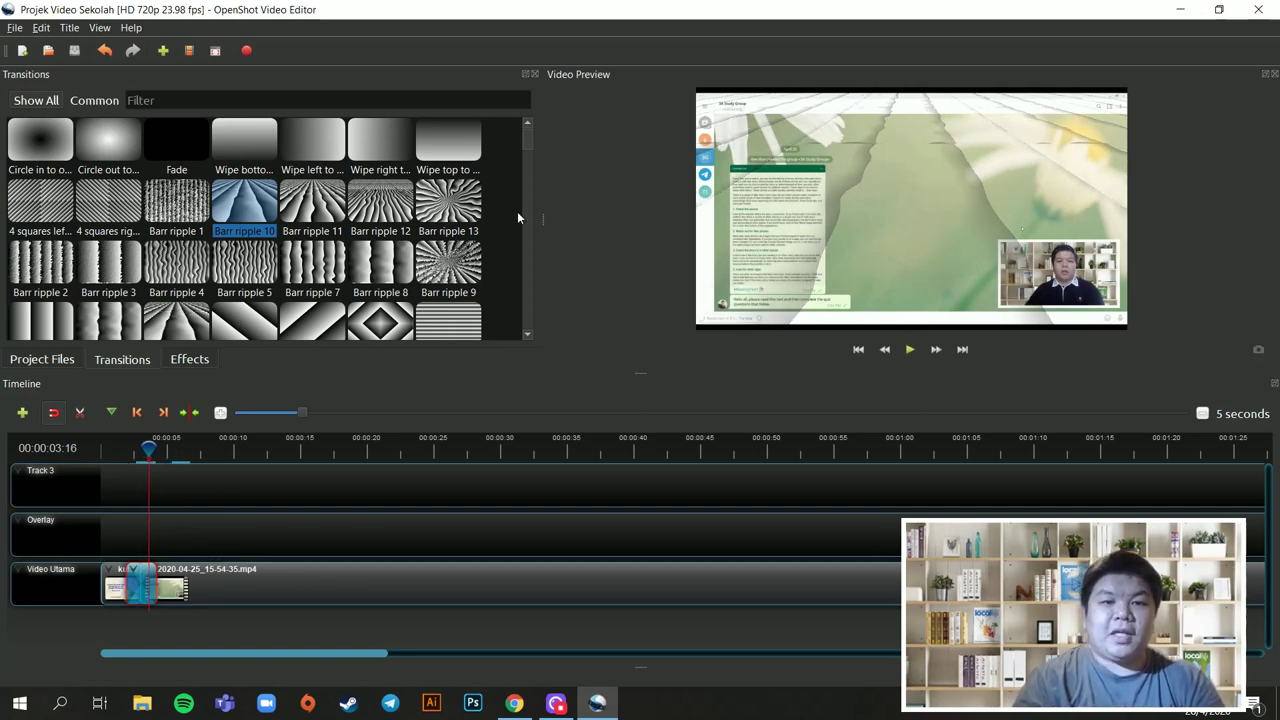
mouse_move(530, 157)
left_mouse_down()
mouse_move(530, 237)
mouse_move(538, 153)
left_mouse_up()
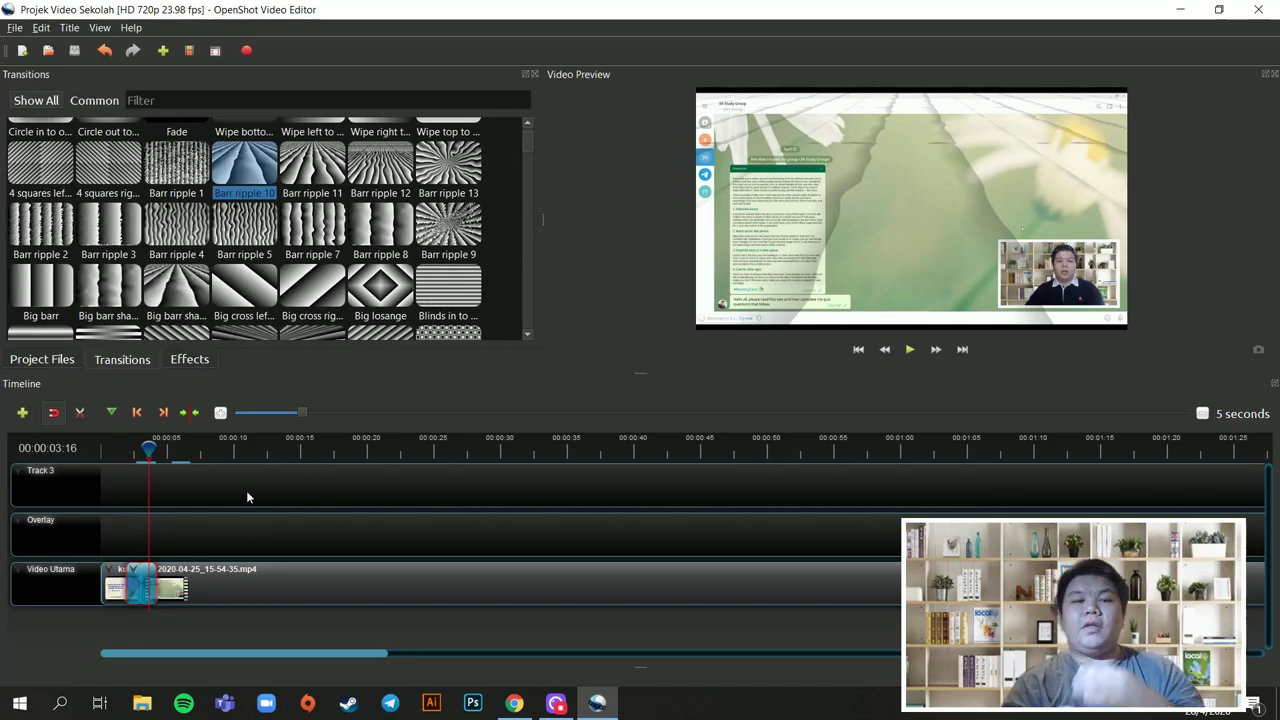
Step: Split the video clip on the Video Utama track with the Razor Tool at about 13 and 31 seconds
left_click_drag(329, 450, 277, 450)
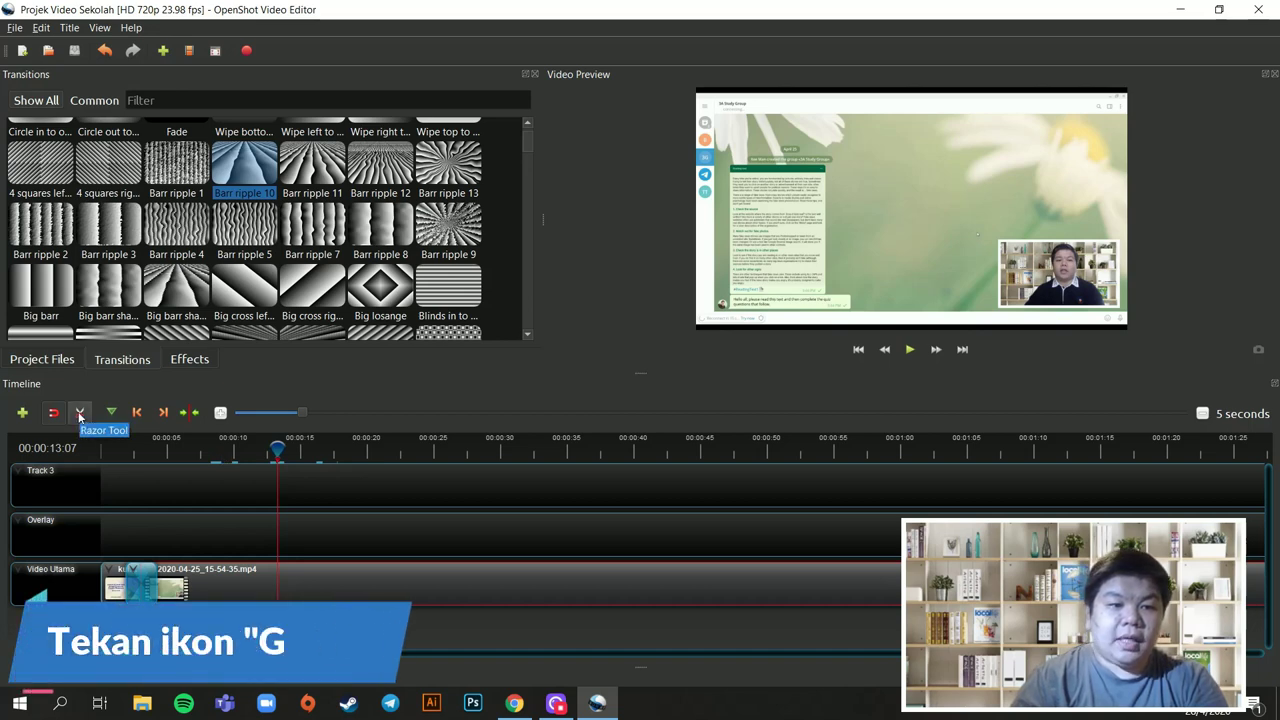
left_click(80, 414)
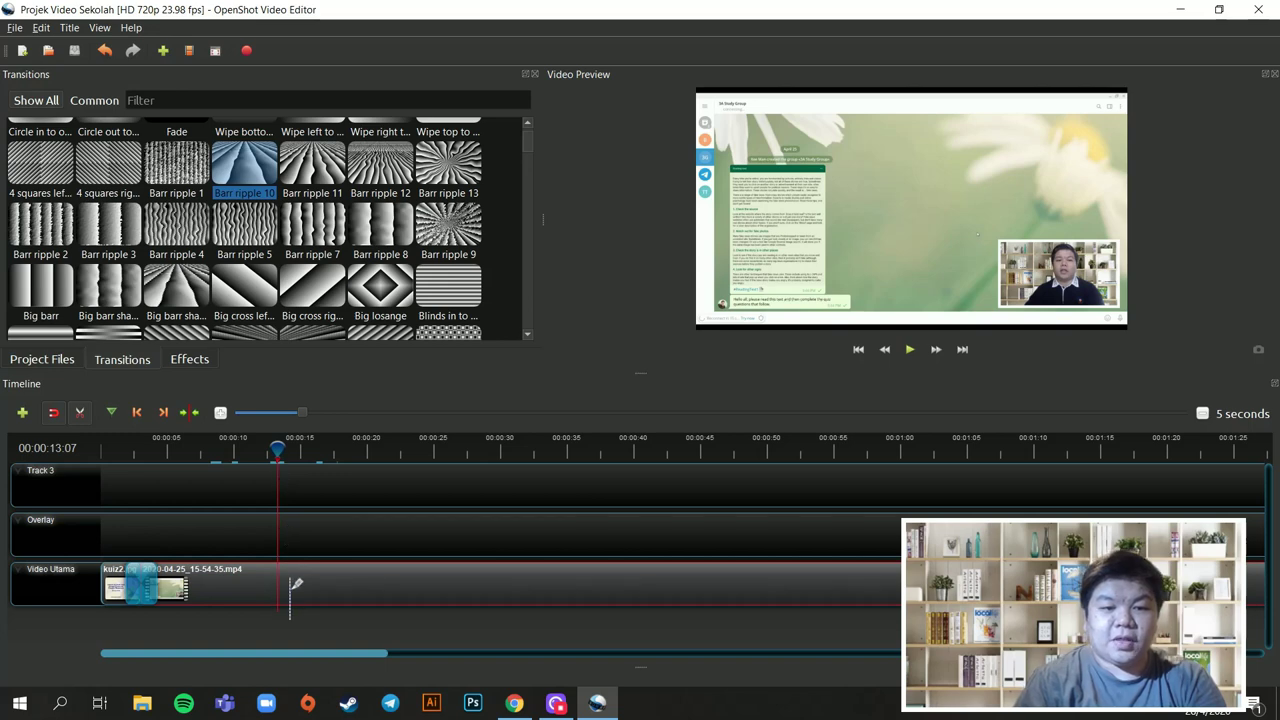
left_click(282, 578)
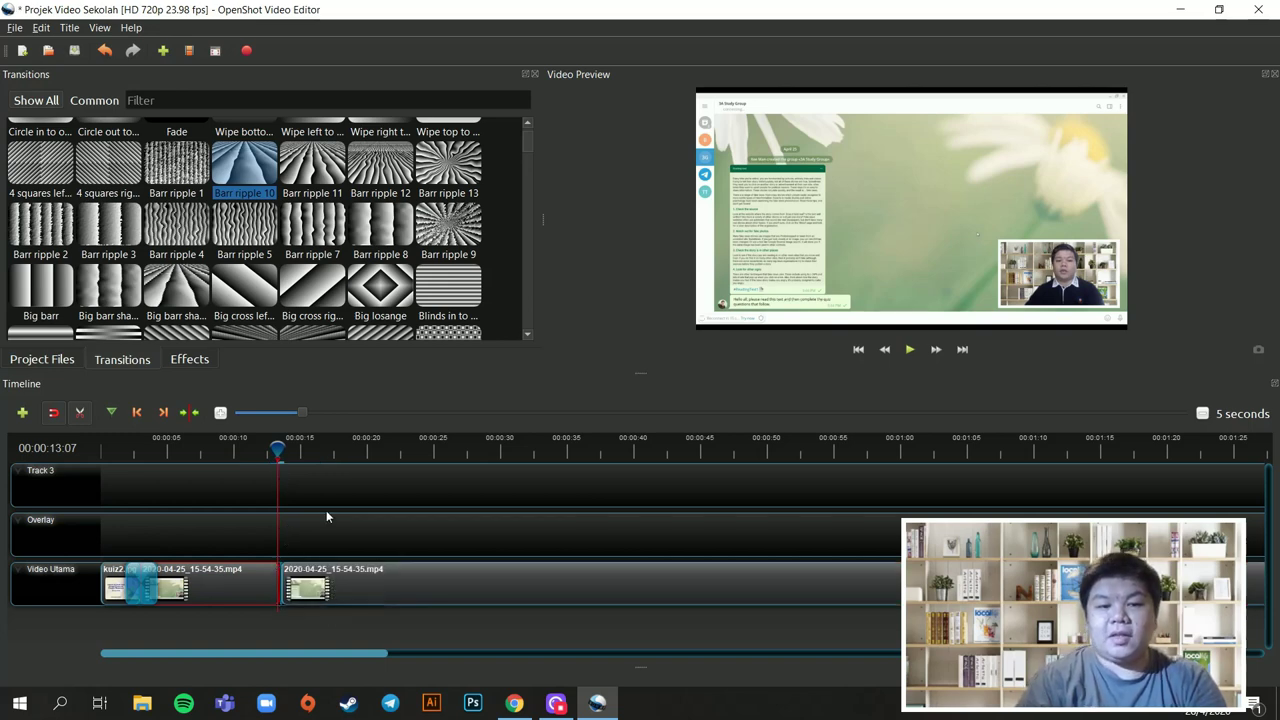
left_click(519, 578)
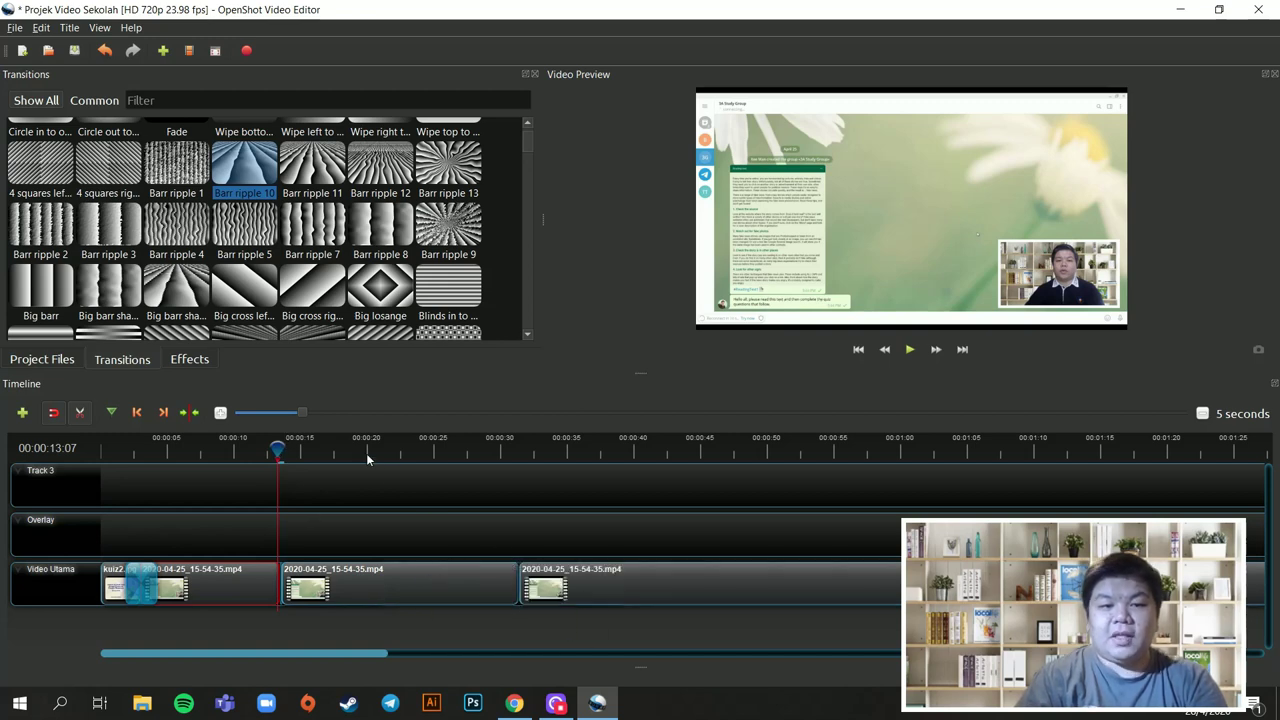
left_click(81, 413)
Step: Remove the video section between about 22 and 31 seconds and move the following clip back to fill its place on Video Utama
mouse_move(278, 450)
left_mouse_down()
mouse_move(335, 450)
mouse_move(288, 452)
left_mouse_up()
left_click(395, 582)
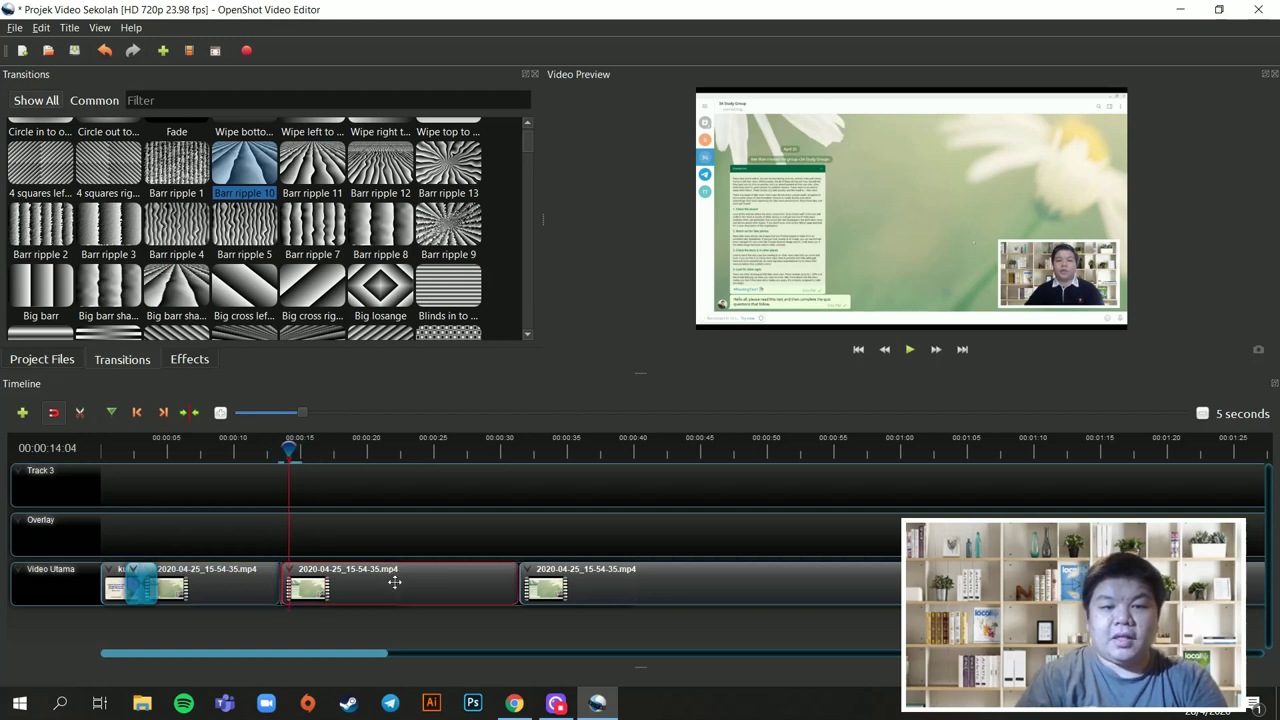
key("Delete")
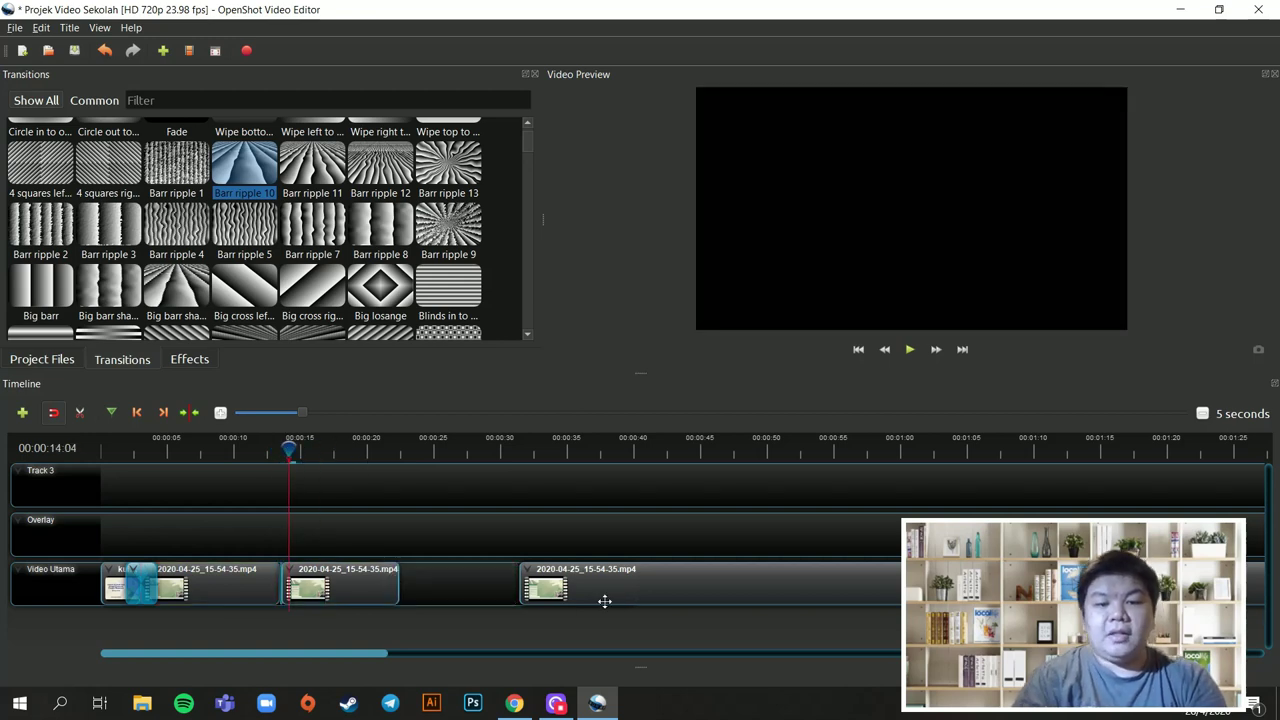
left_click_drag(596, 587, 510, 532)
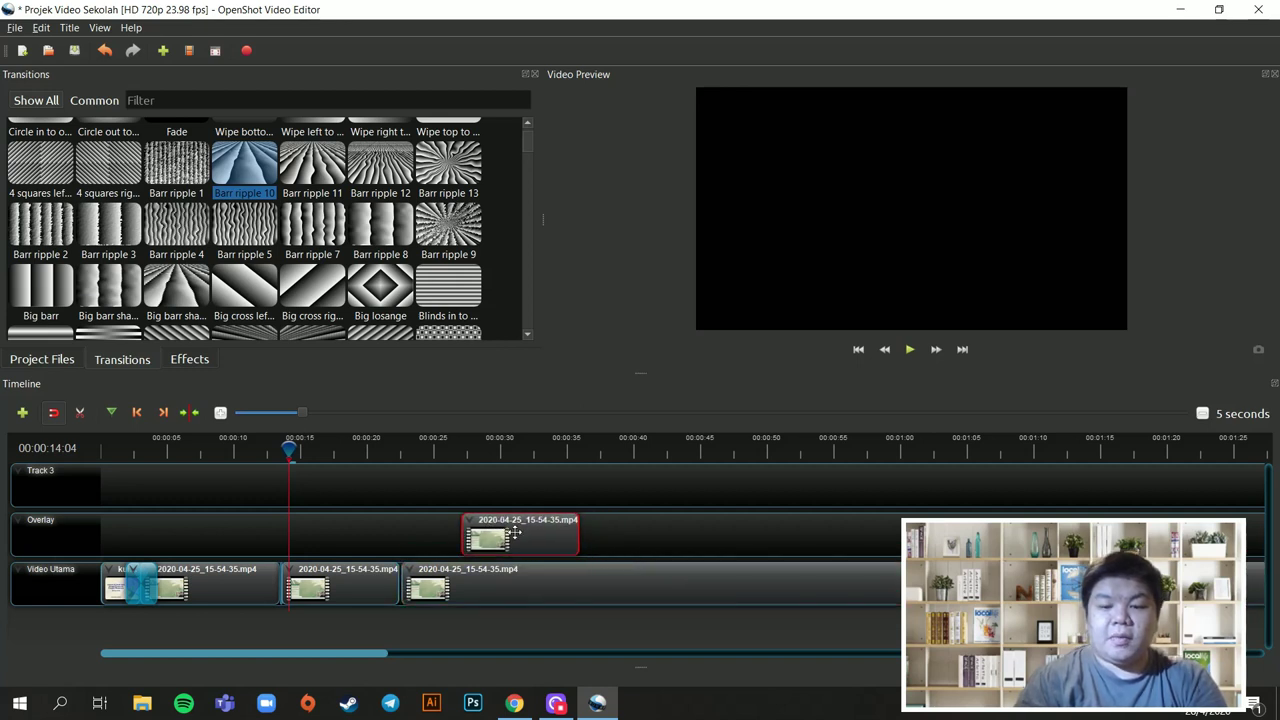
key("Delete")
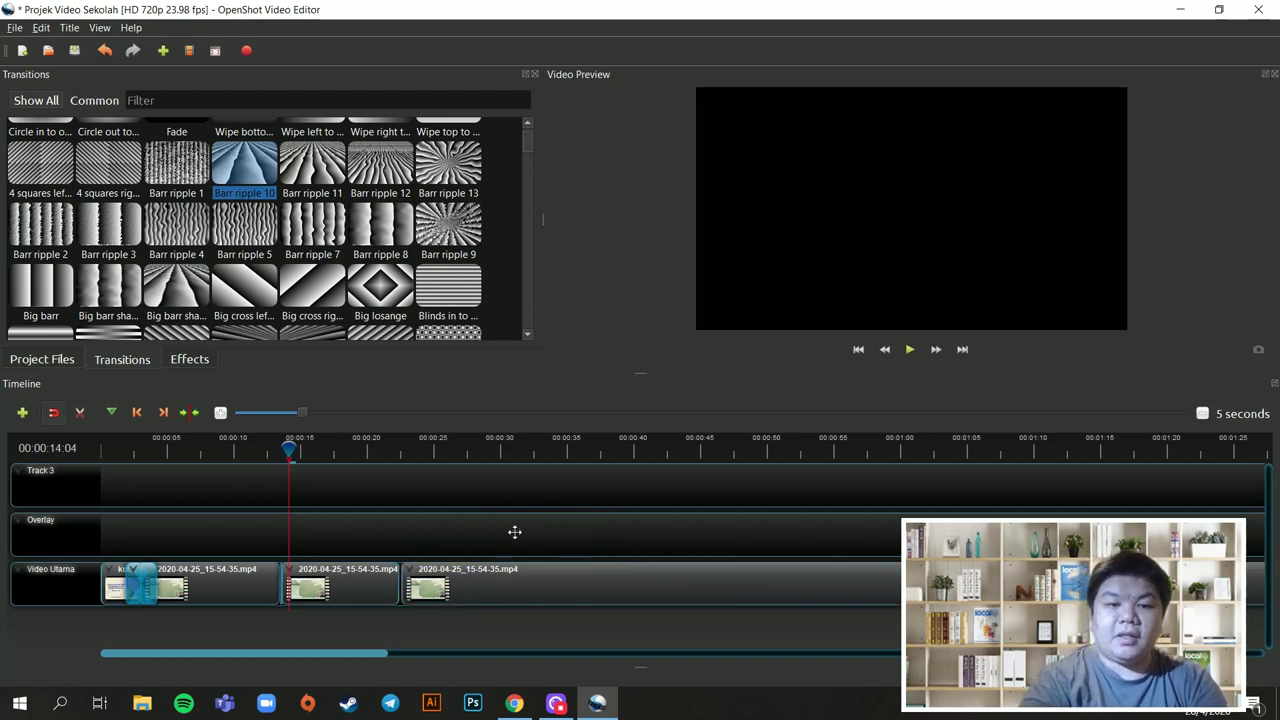
Step: Close the small gap before the last clip on the Video Utama track and return the playhead to the start of the timeline
left_click(81, 412)
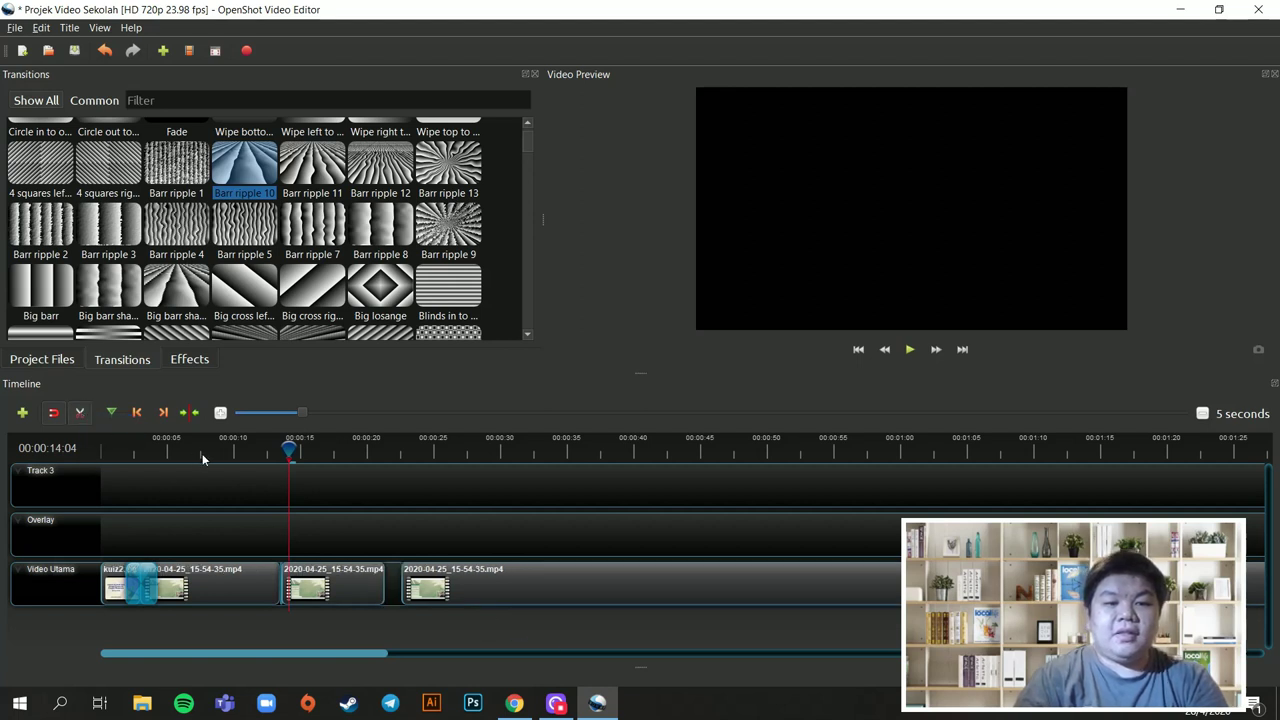
left_click(81, 414)
left_click_drag(289, 447, 351, 447)
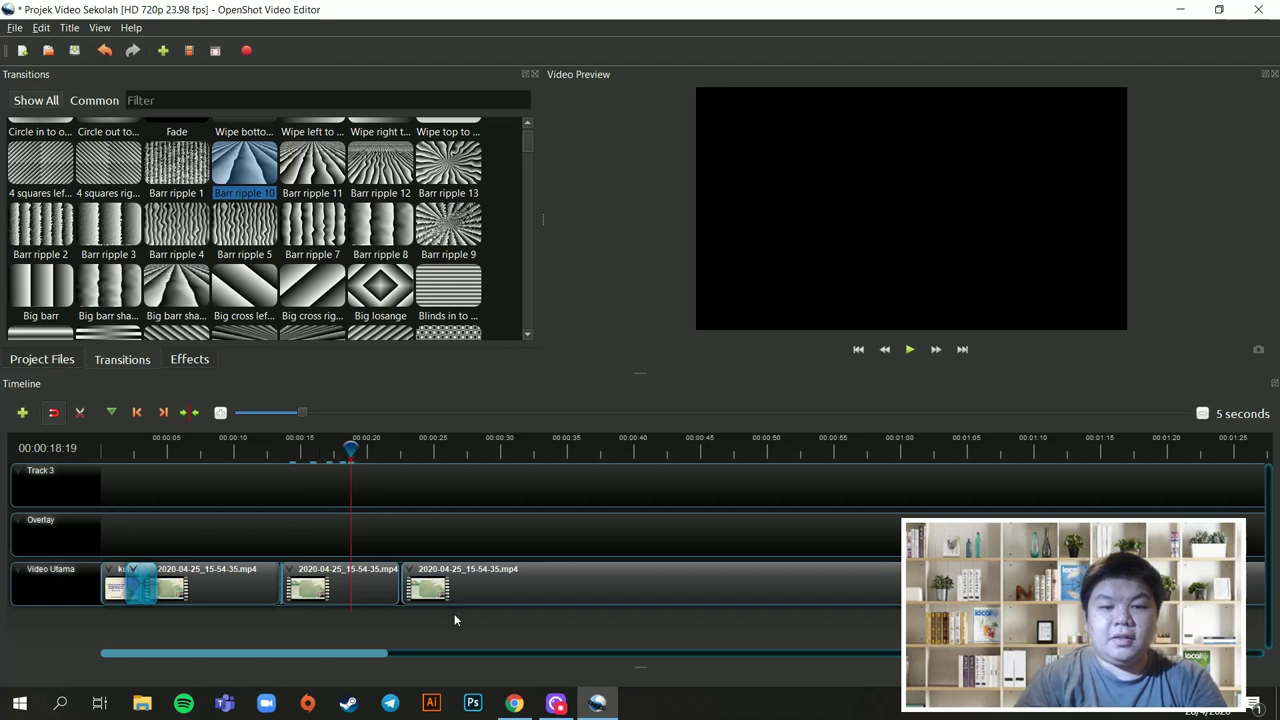
left_click_drag(360, 578, 430, 578)
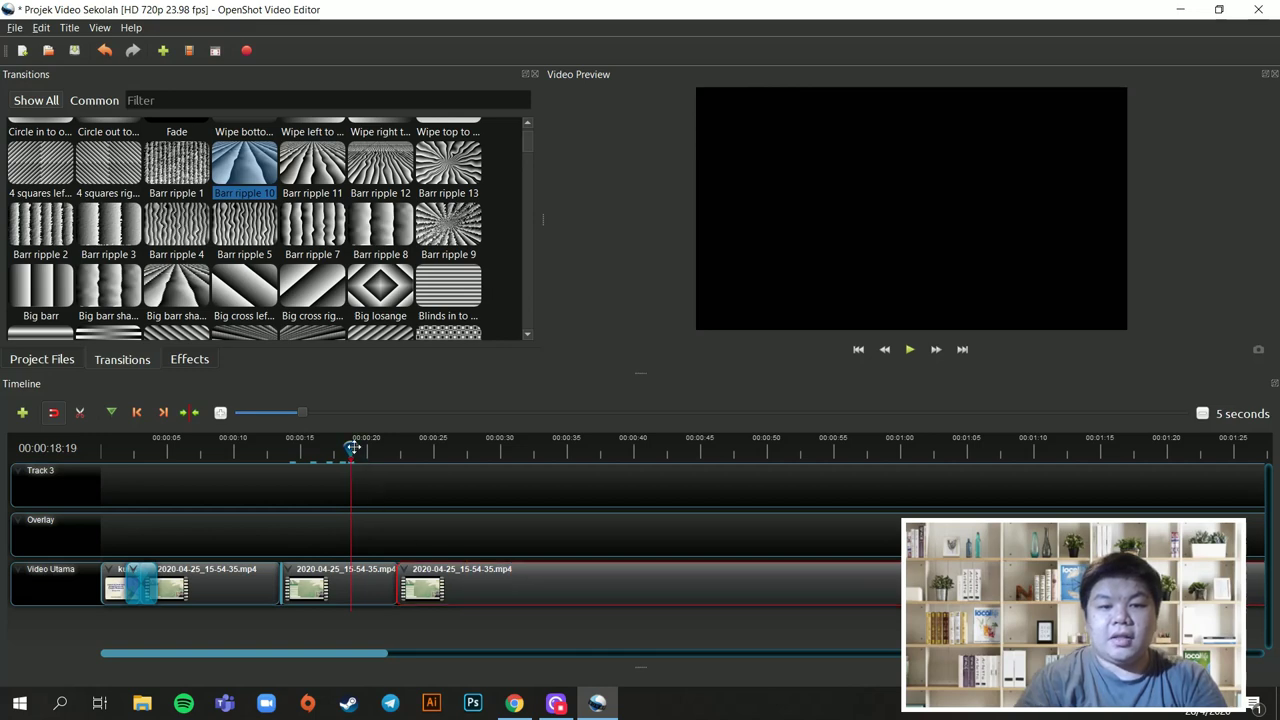
left_click_drag(357, 657, 1277, 688)
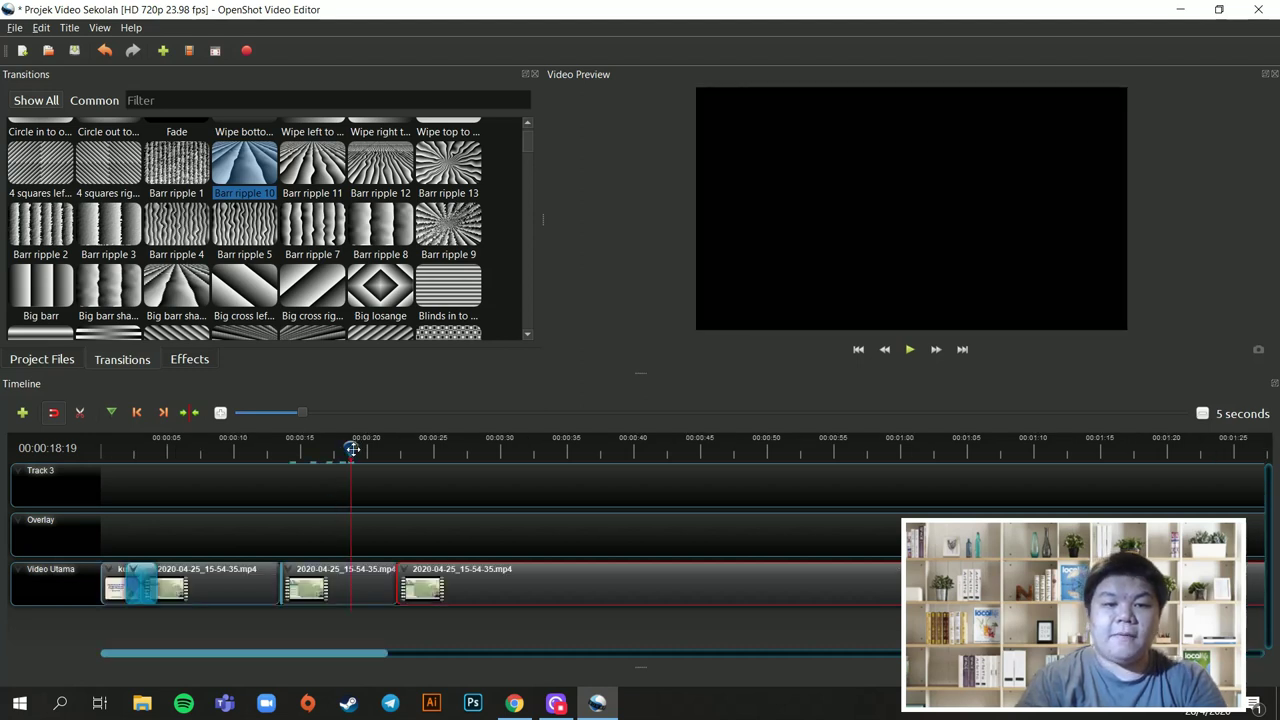
left_click_drag(350, 448, 459, 450)
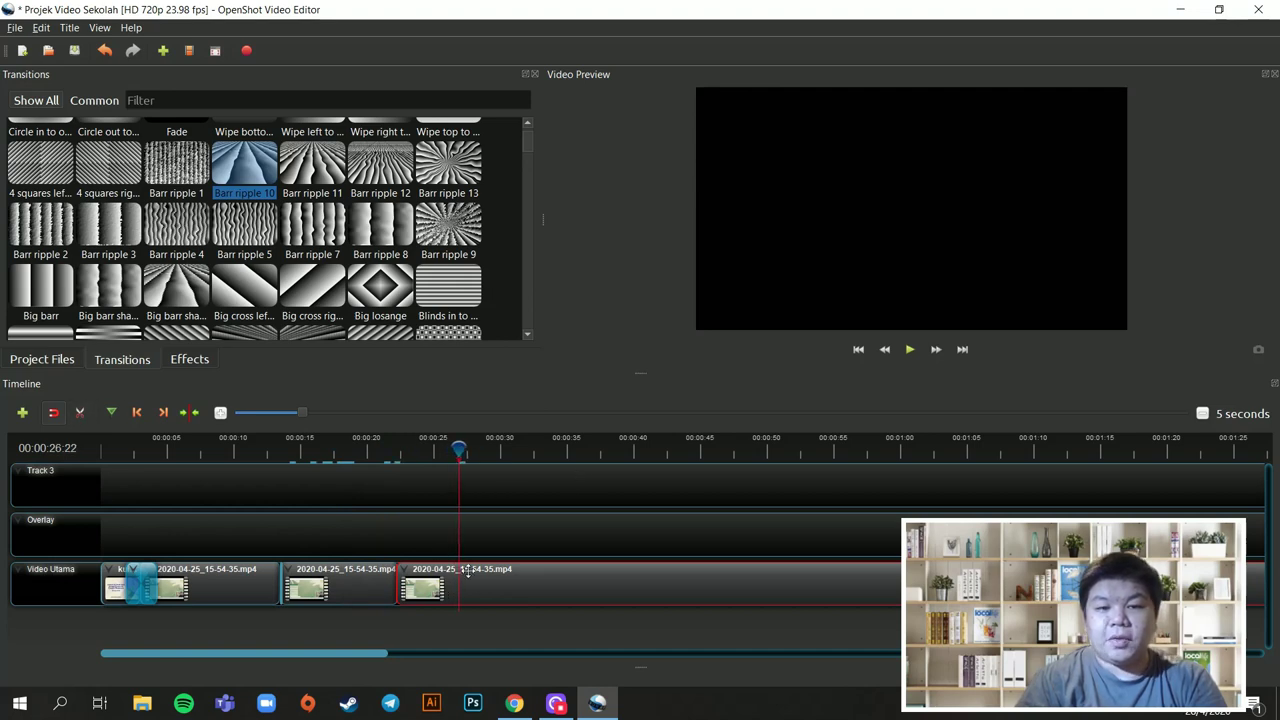
left_click_drag(459, 453, 102, 452)
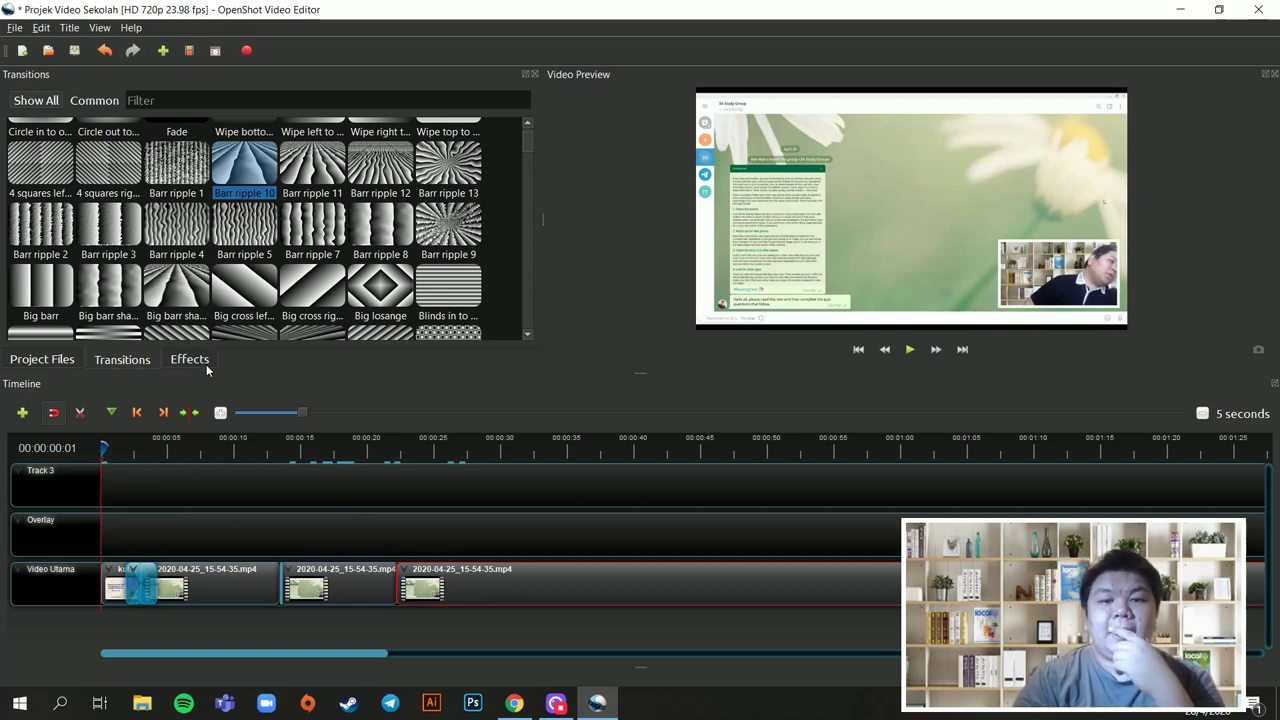
Step: Rename Track 3 as Songs
left_click(44, 362)
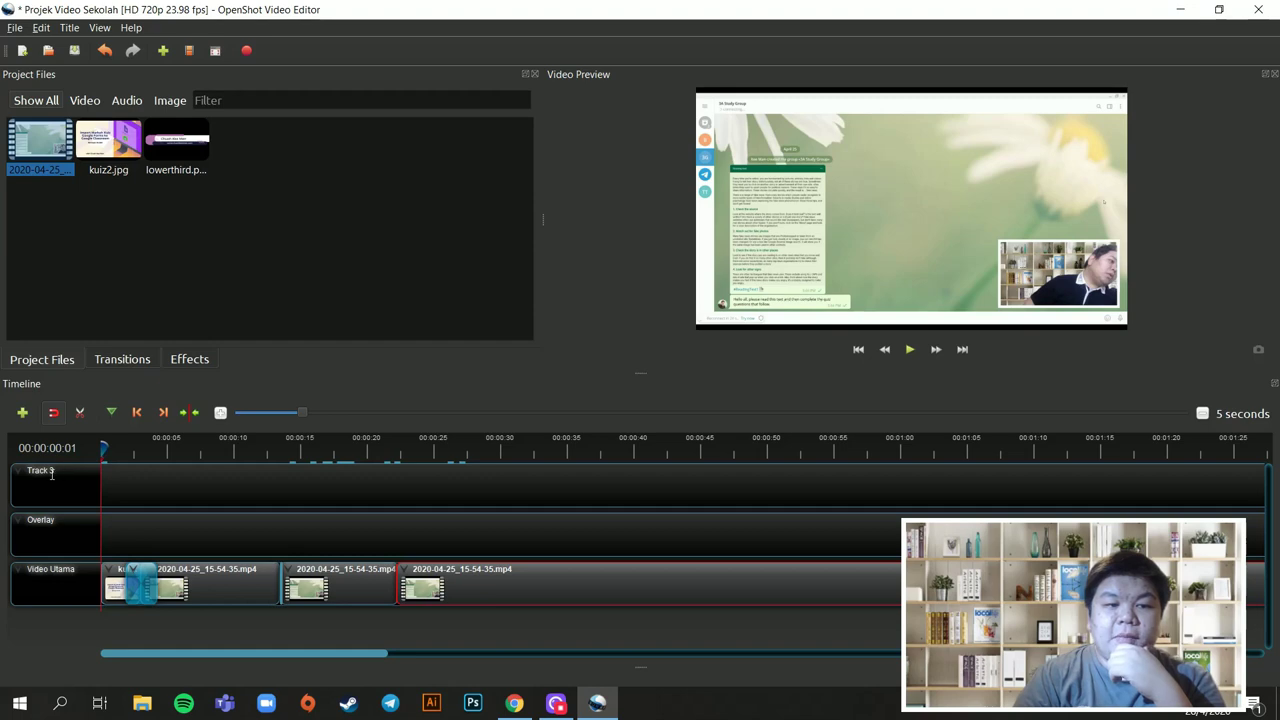
right_click(52, 474)
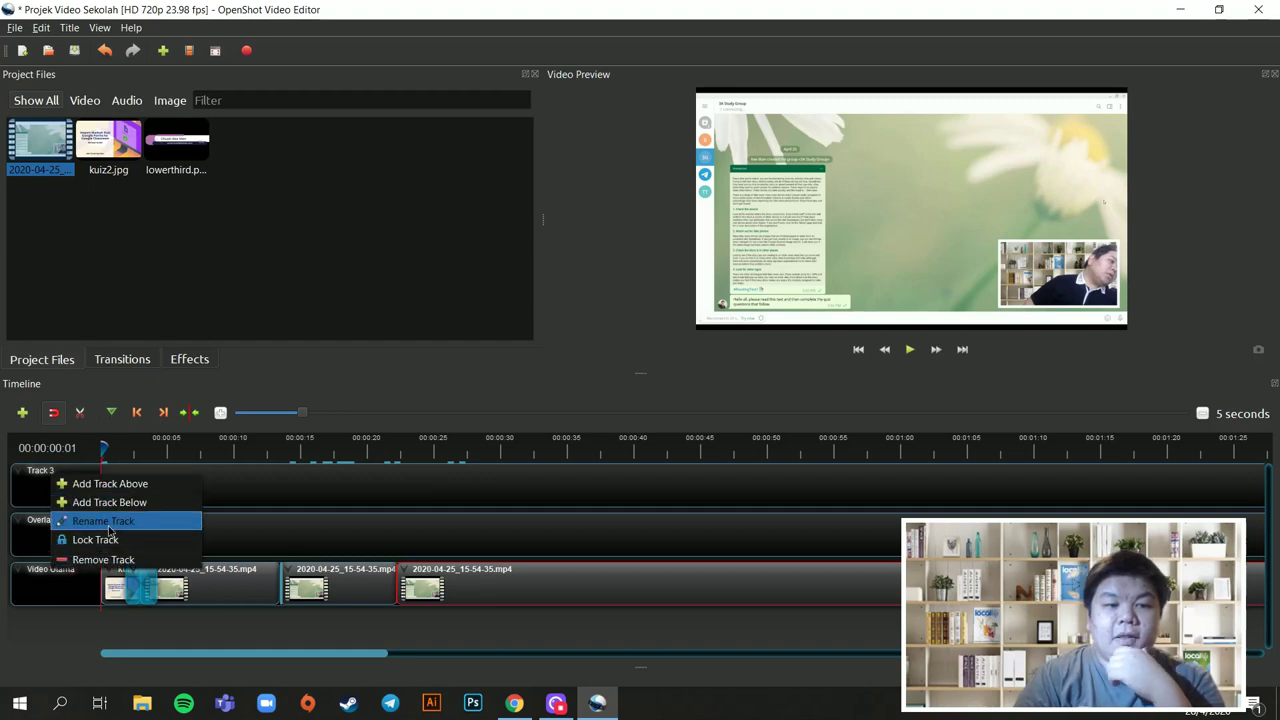
left_click(110, 521)
type("Songs")
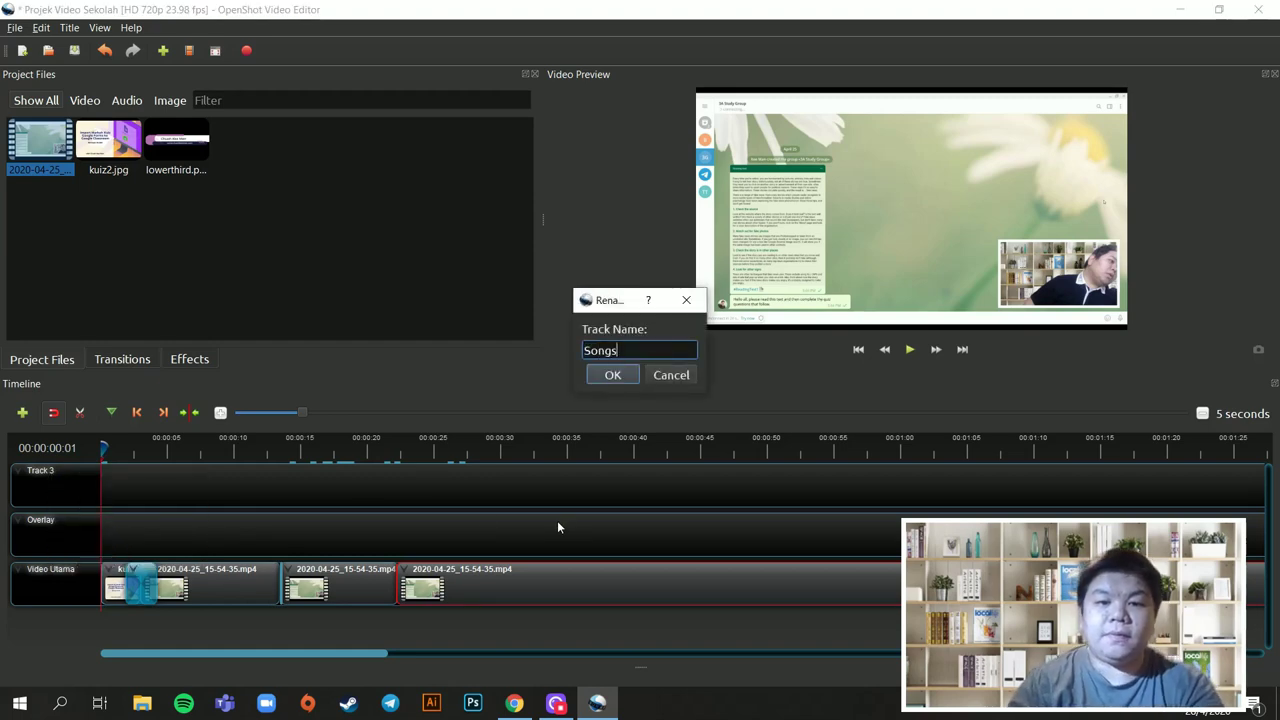
left_click(614, 376)
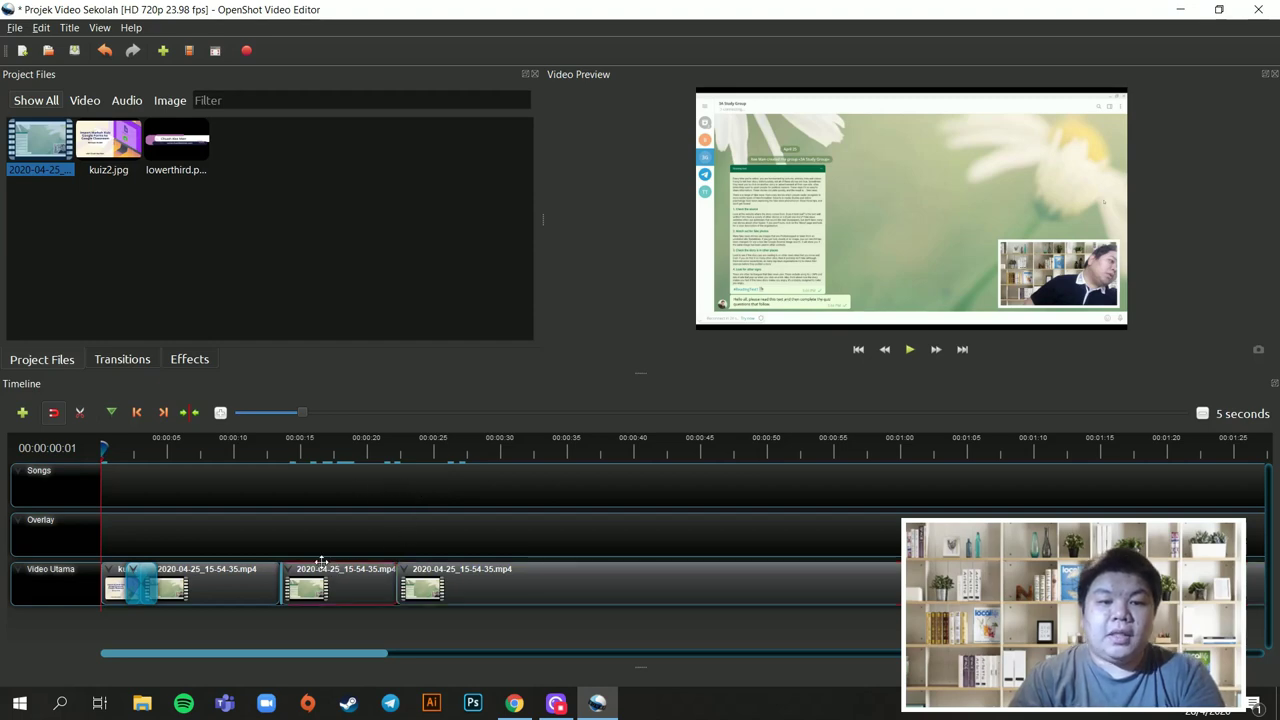
Step: Apply the Blur effect to the first 2020-04-25_15-54-35.mp4 clip on the Video Utama track and play it back
left_click_drag(102, 444, 113, 447)
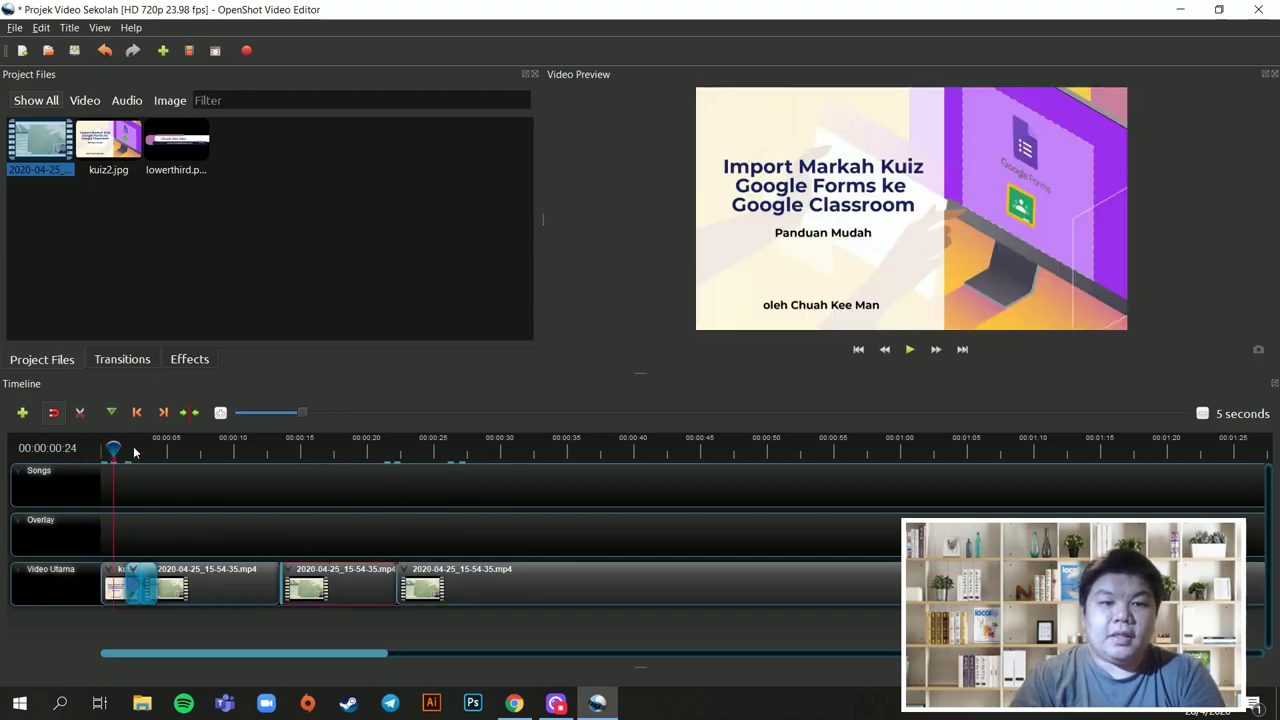
left_click(189, 361)
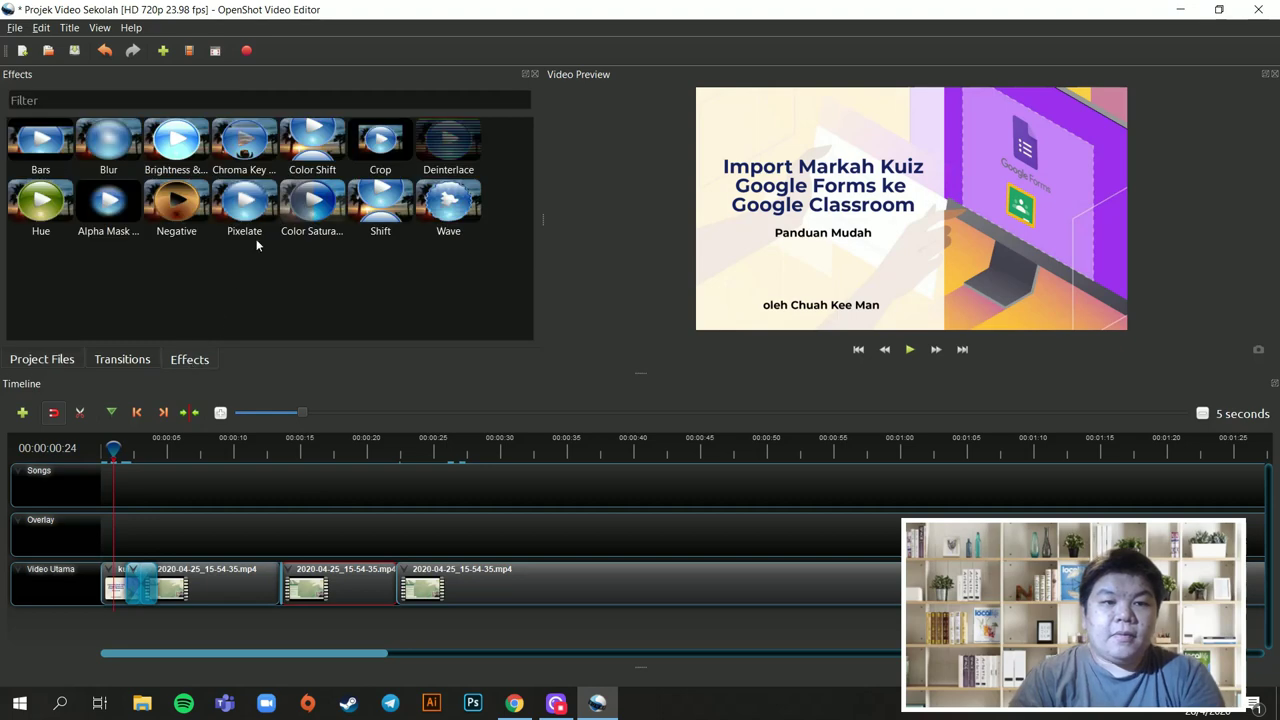
left_click(200, 588)
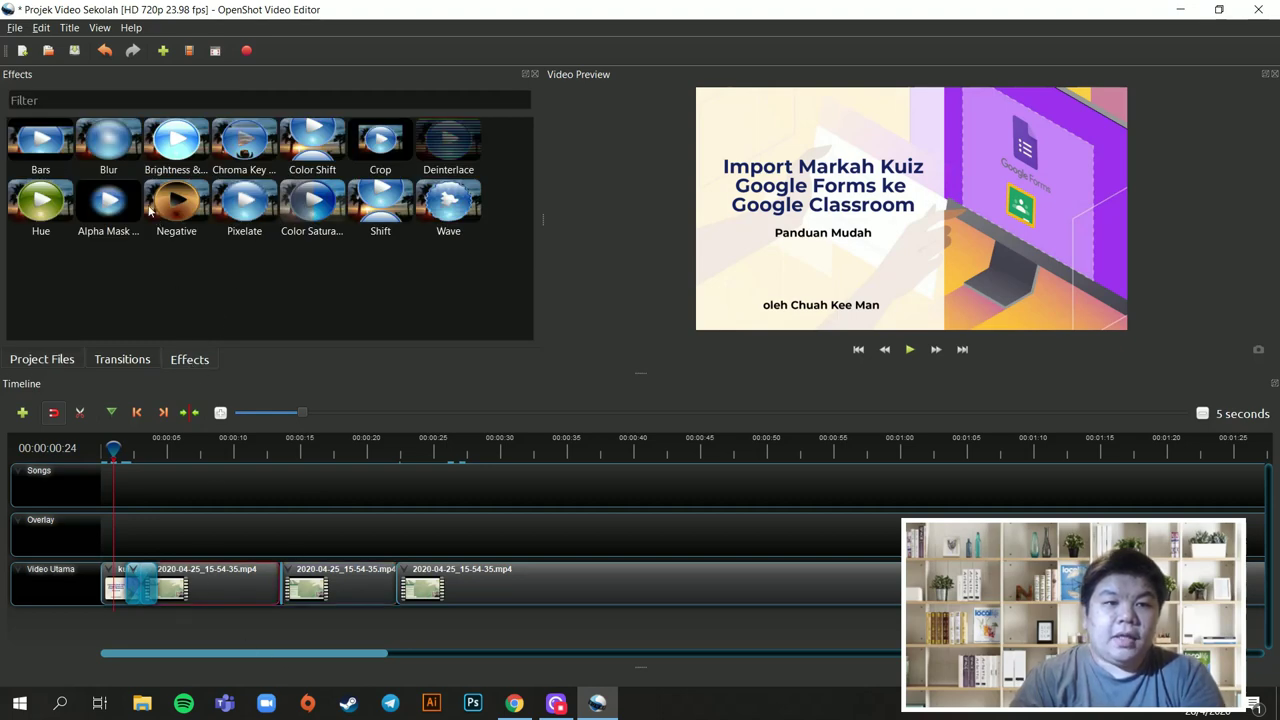
left_click_drag(118, 150, 192, 592)
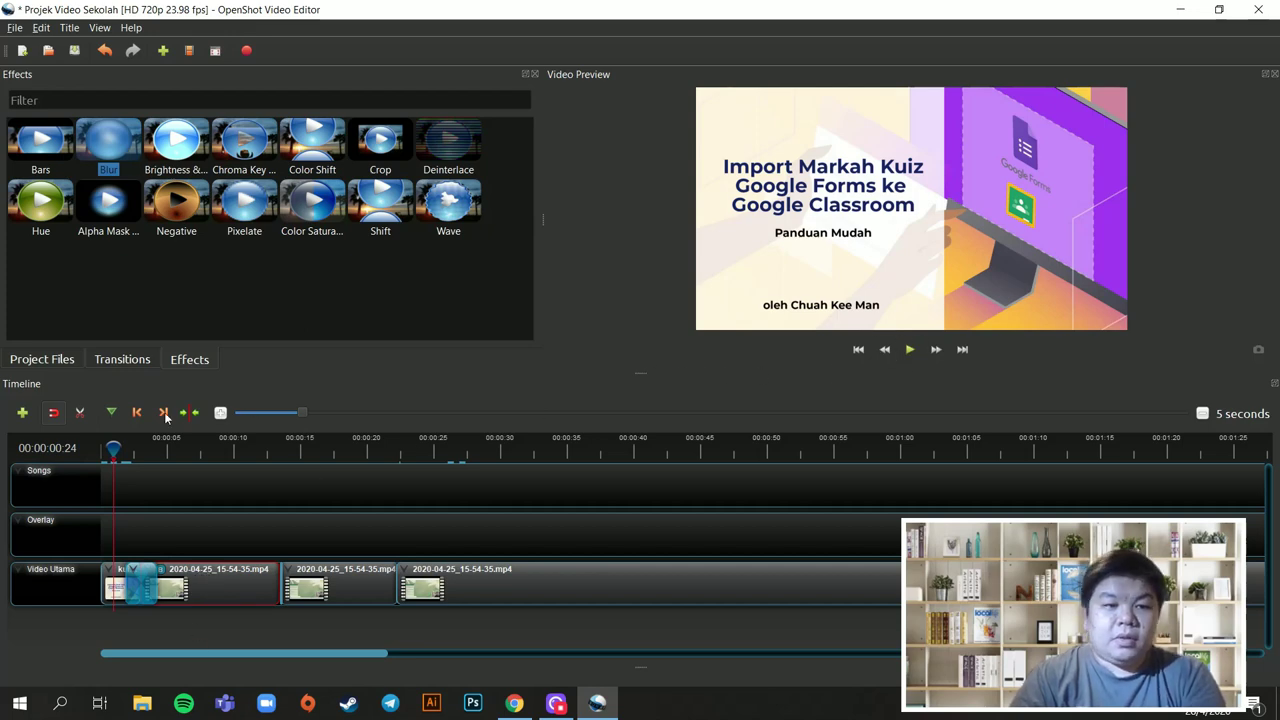
left_click_drag(115, 449, 138, 449)
left_click(910, 349)
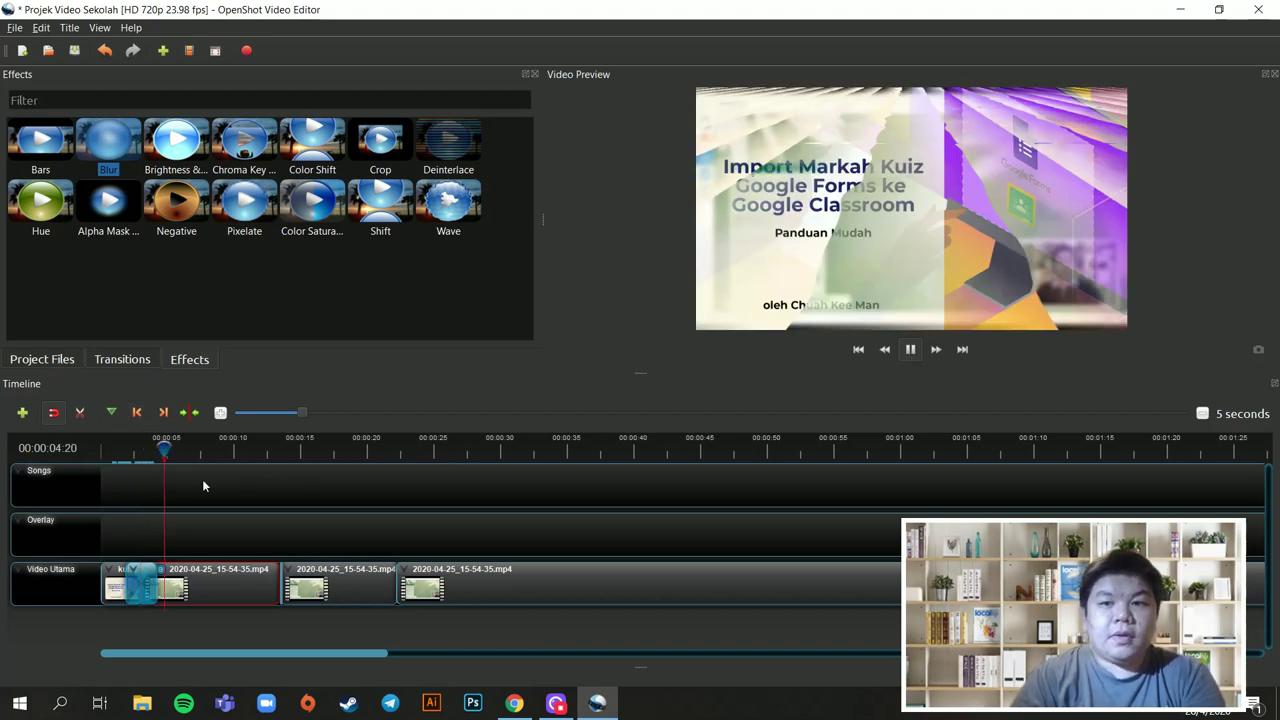
Step: Pause the preview, apply the Blur effect to the opening kuiz2.jpg clip on Video Utama and play it back from the start
left_click(911, 350)
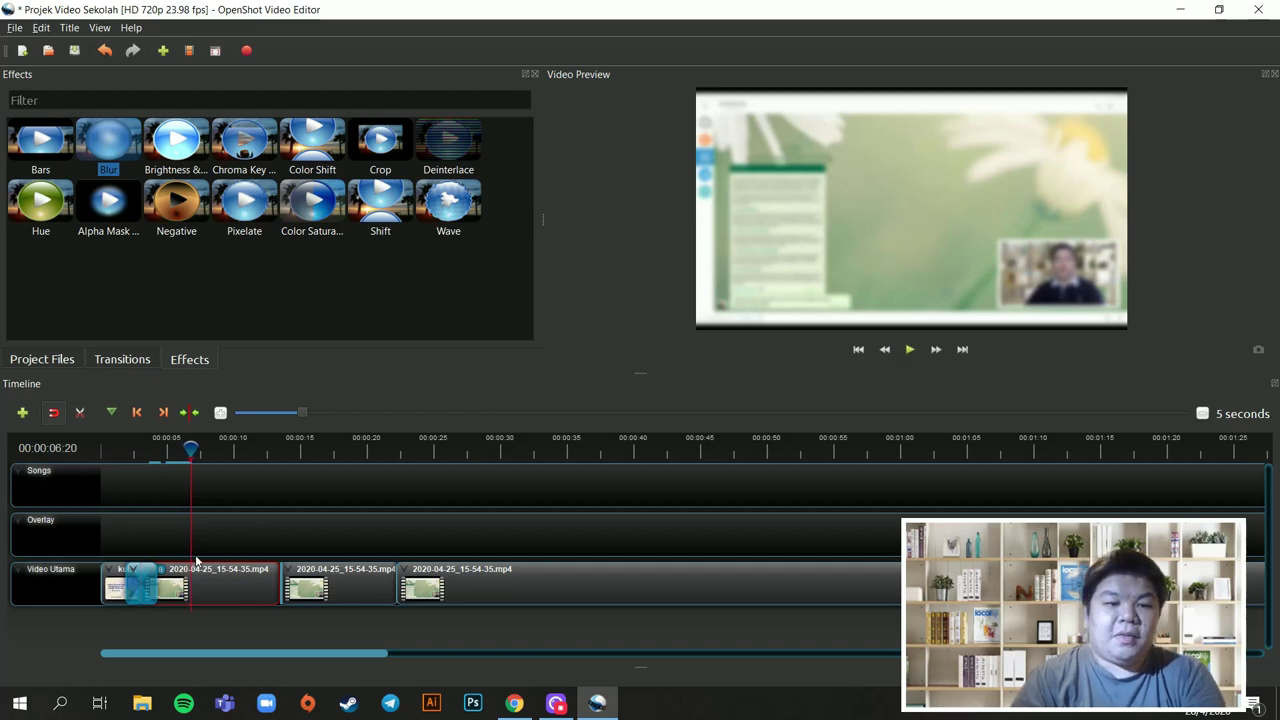
mouse_move(192, 449)
left_mouse_down()
mouse_move(157, 450)
mouse_move(205, 457)
left_mouse_up()
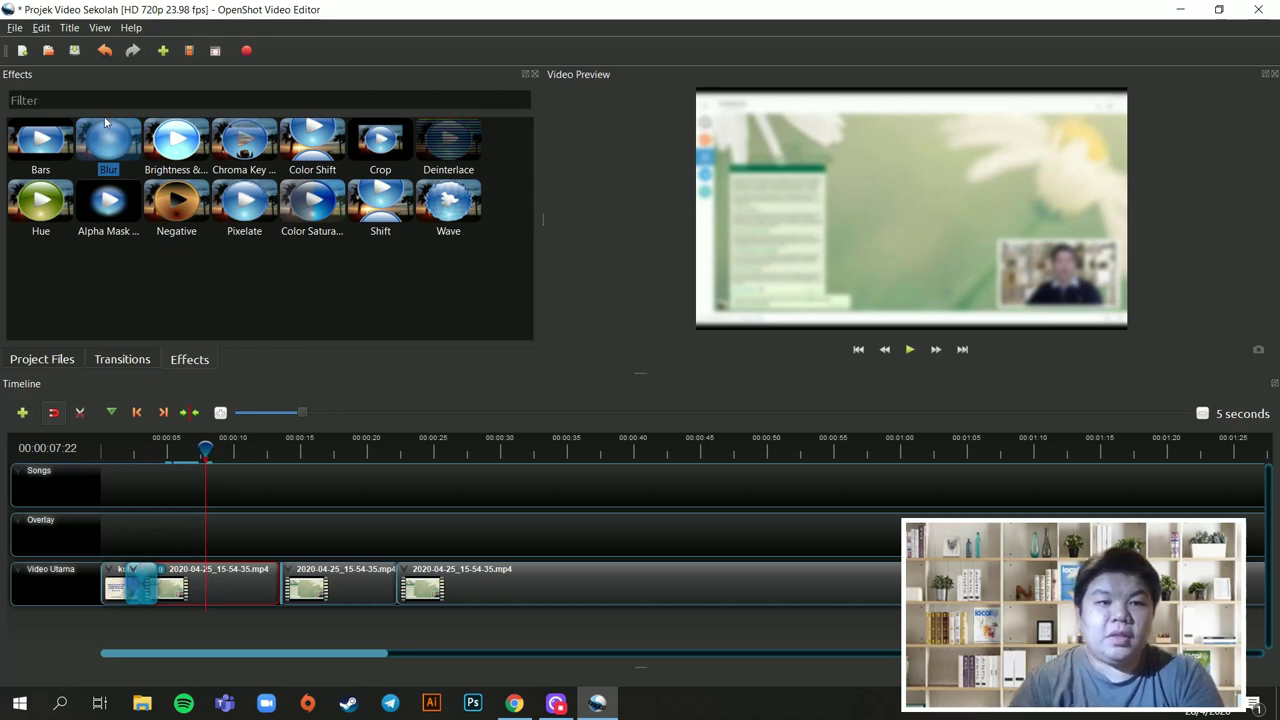
left_click_drag(119, 149, 122, 583)
left_click_drag(155, 450, 80, 461)
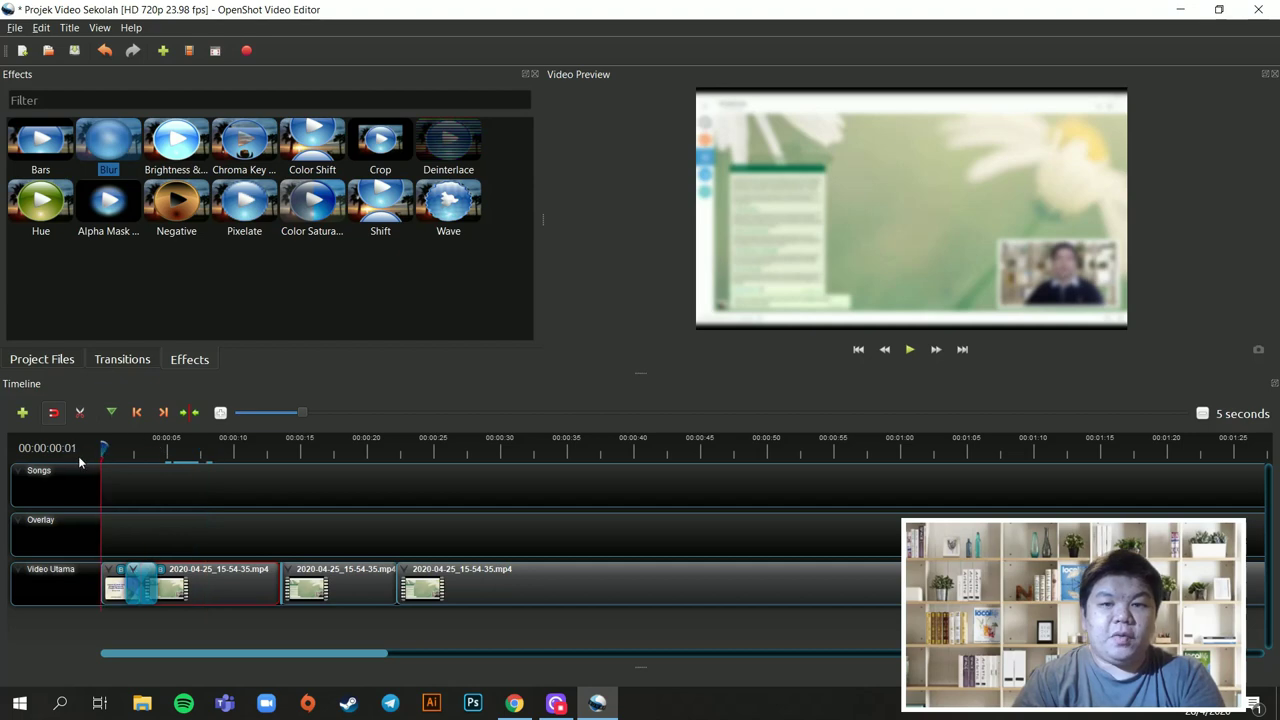
left_click(909, 349)
left_click(909, 349)
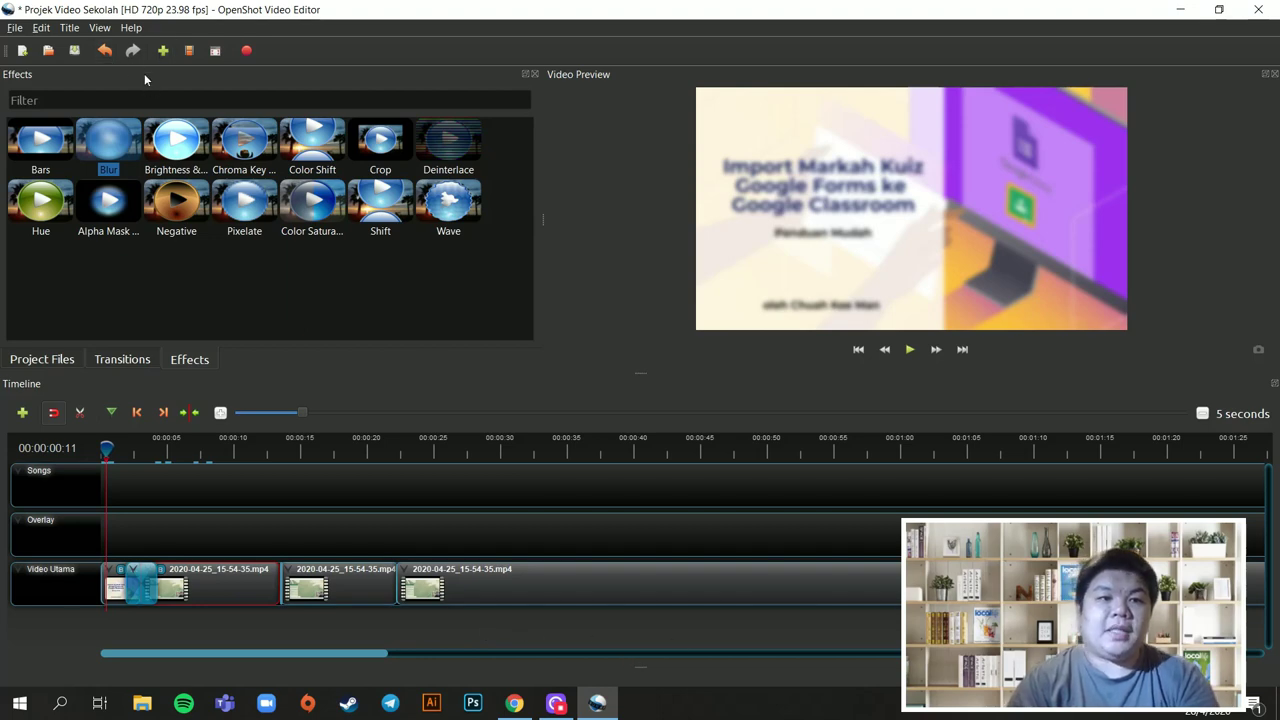
Step: Browse the title templates, previewing designs such as Sunset, Solid color, Ribbon 3 and Cloud 2 along with their text options
left_click(69, 28)
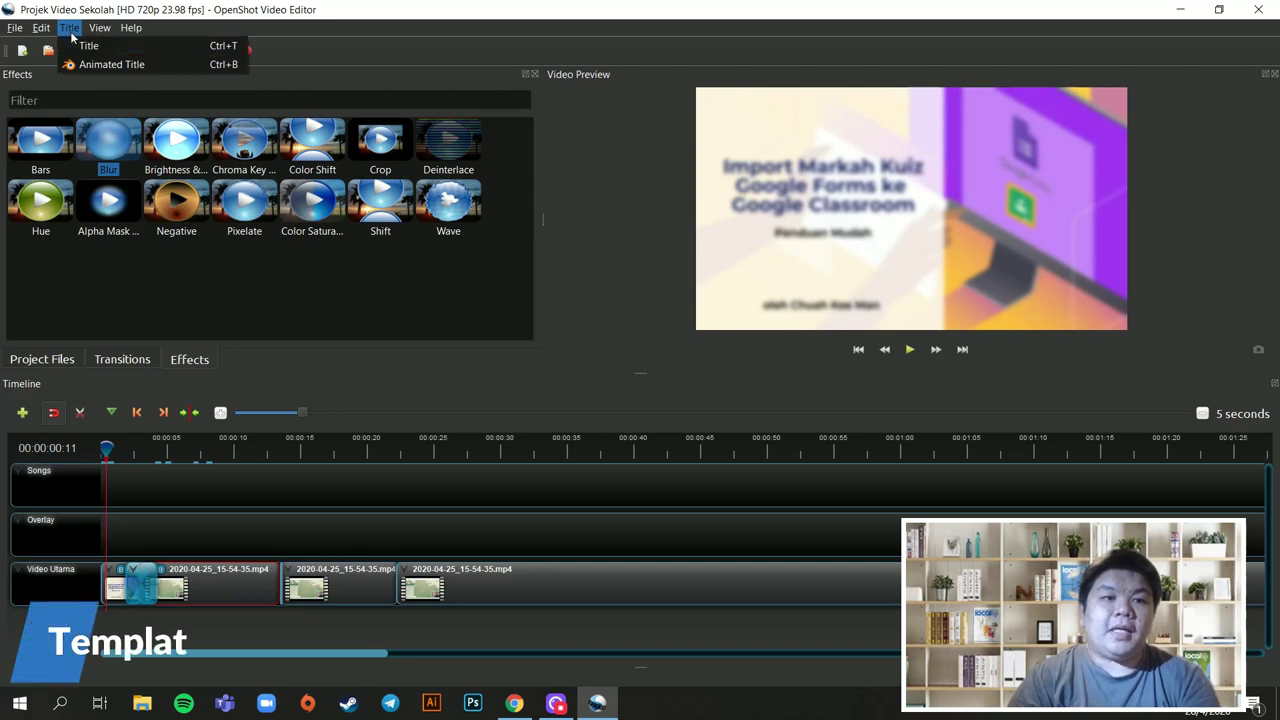
left_click(88, 48)
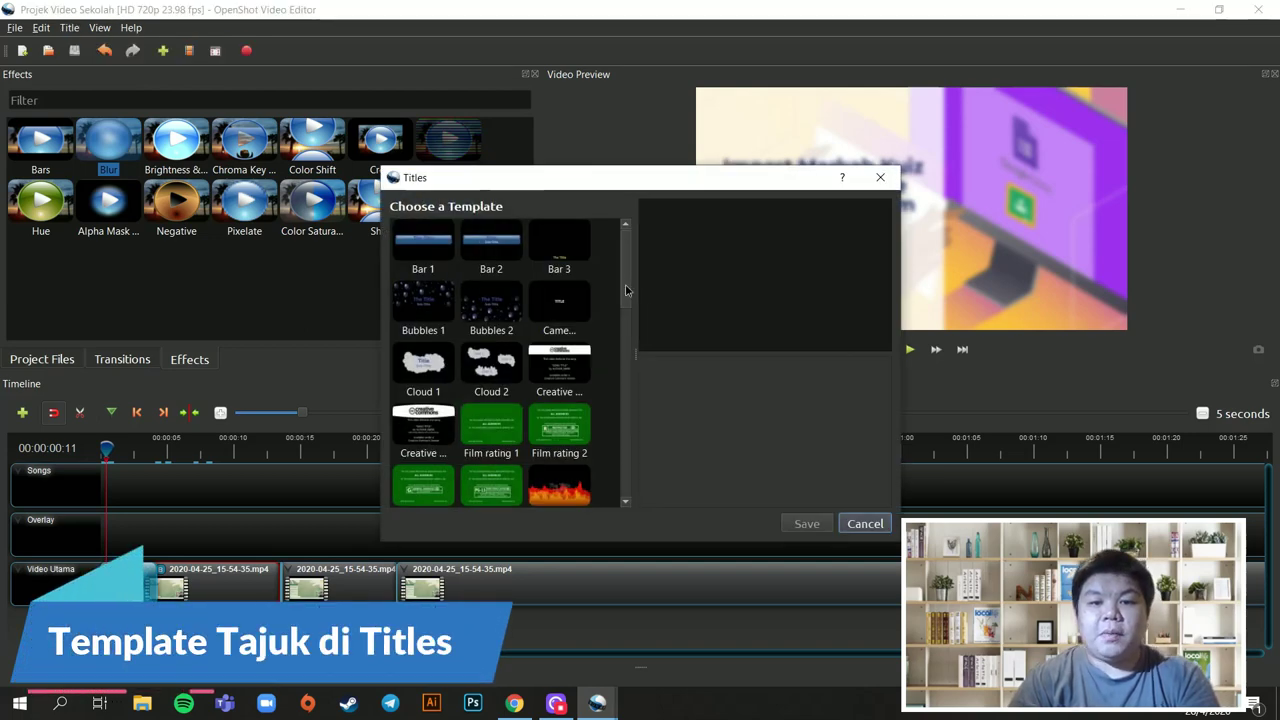
left_click_drag(625, 262, 626, 517)
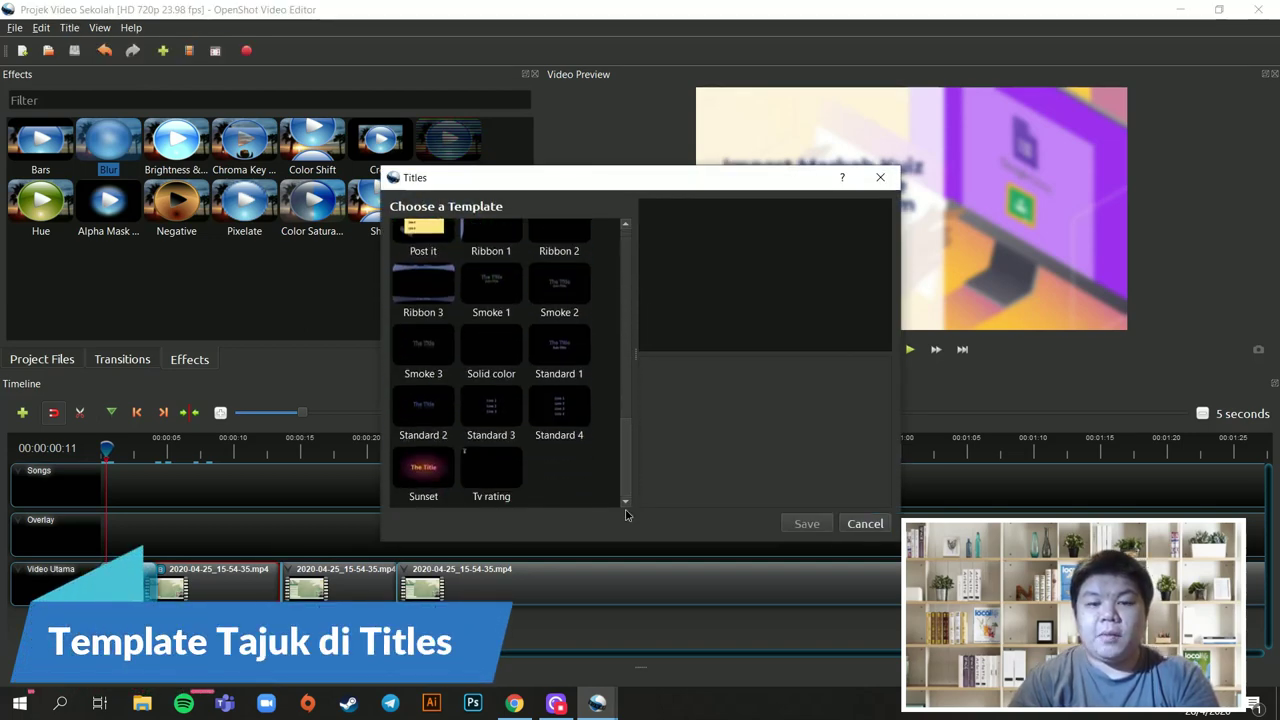
left_click(428, 468)
left_click(500, 404)
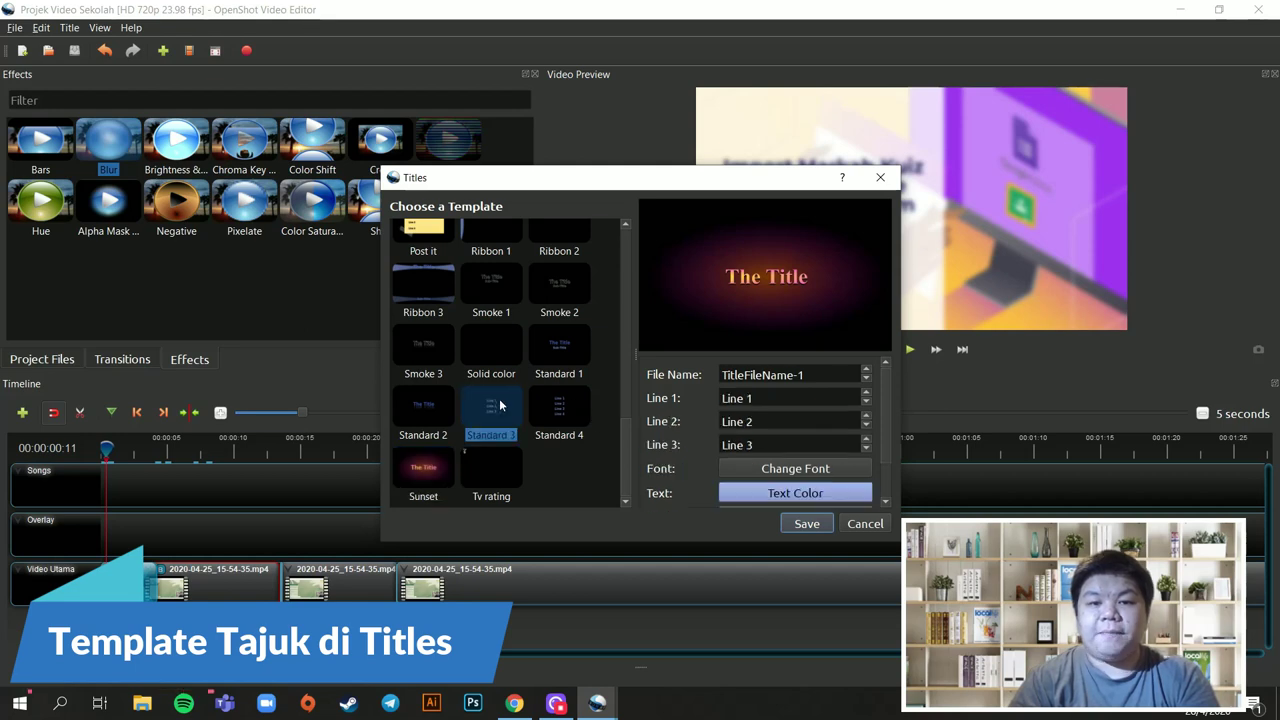
left_click(470, 342)
scroll(622, 437, "up", 2)
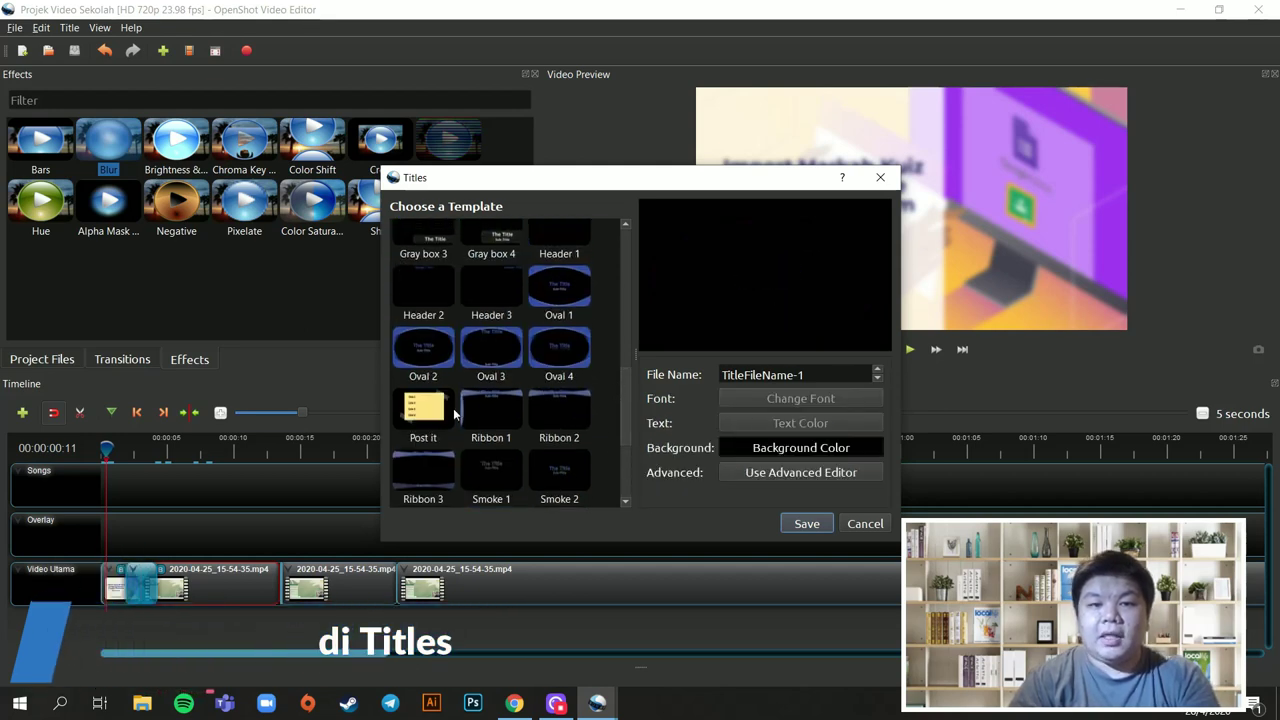
left_click(440, 410)
left_click(440, 468)
scroll(578, 397, "up", 5)
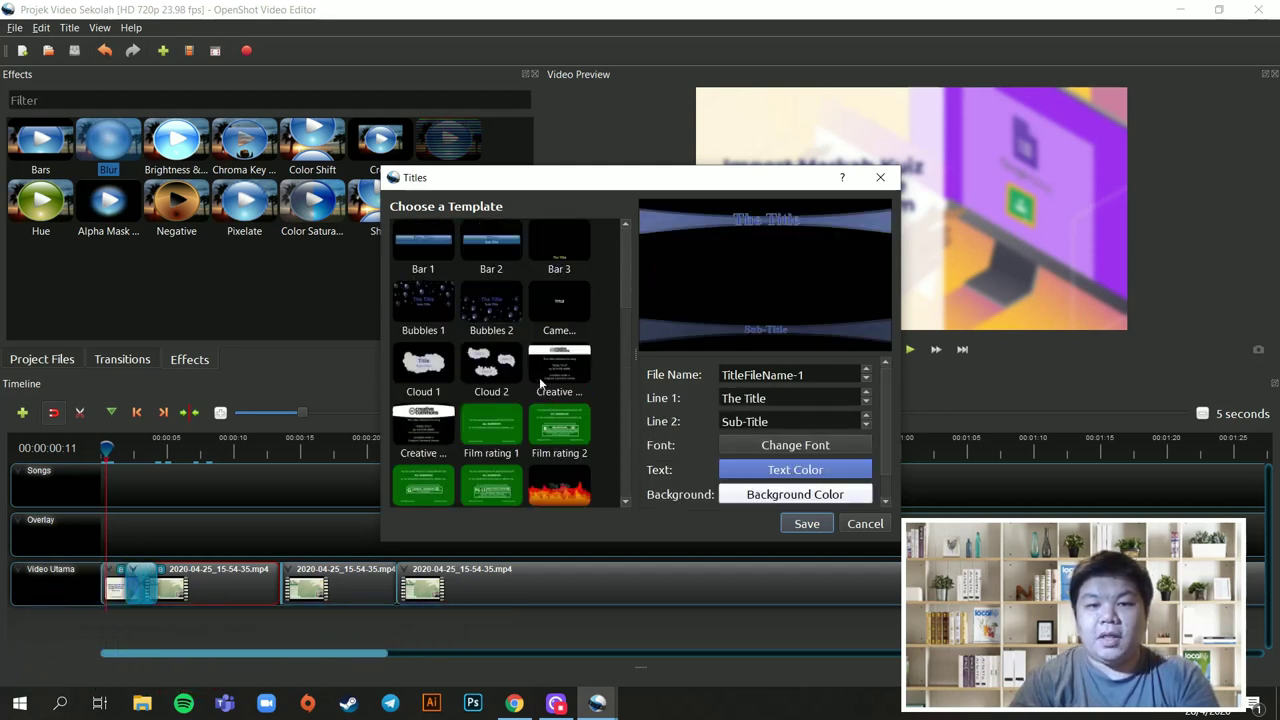
left_click(552, 378)
left_click(559, 428)
left_click(492, 425)
left_click(491, 362)
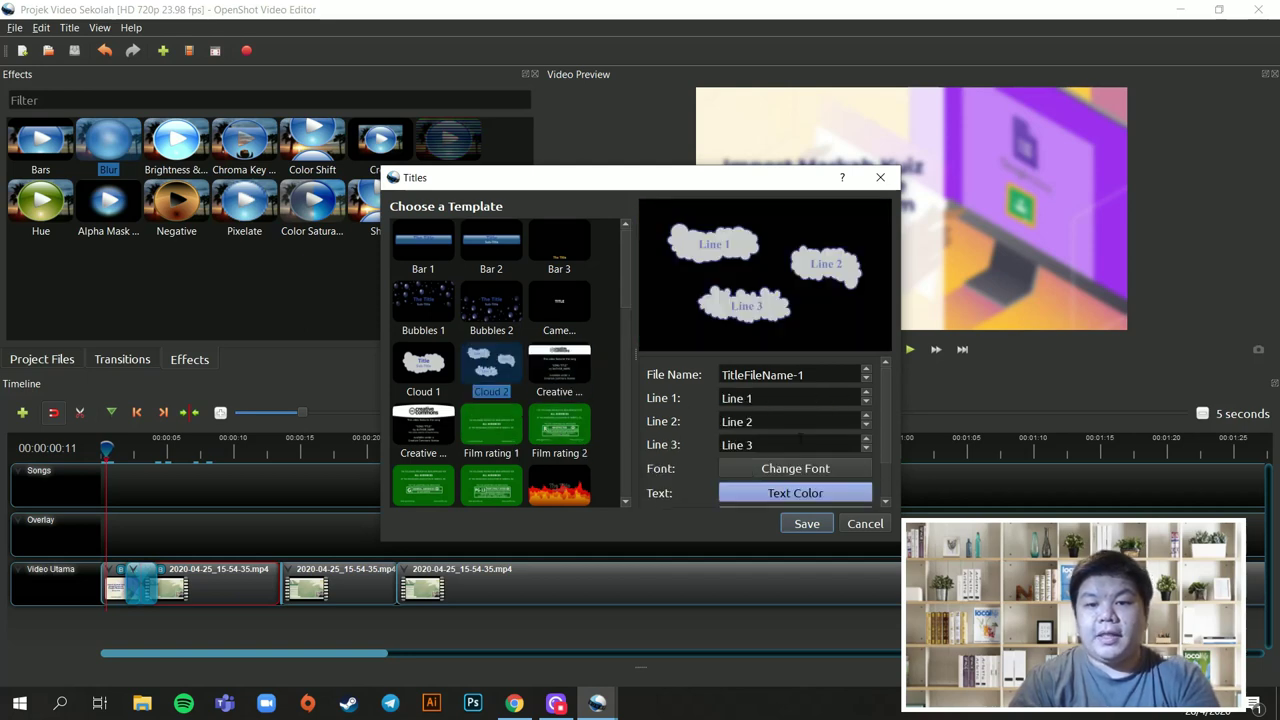
scroll(840, 415, "down", 1)
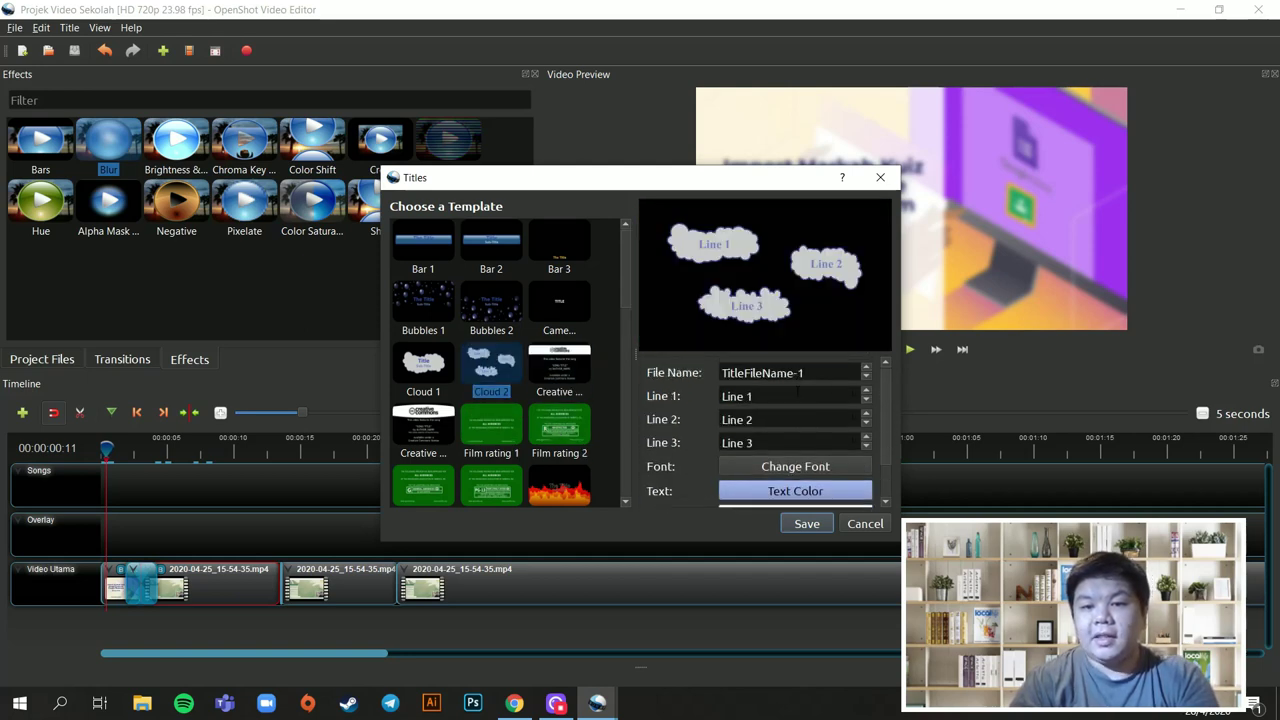
Step: Create a title from the Bubbles 2 template, keeping its default text and the file name TitleFileName-1
left_click(491, 303)
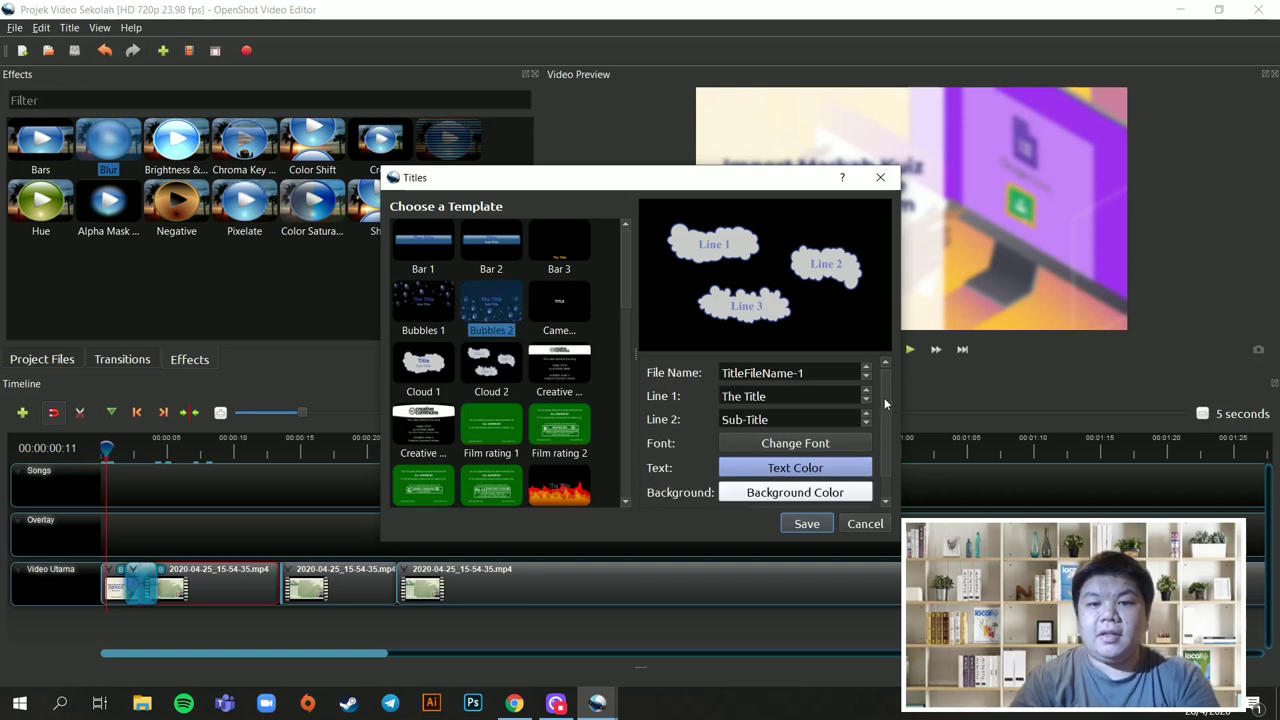
left_click_drag(884, 397, 883, 496)
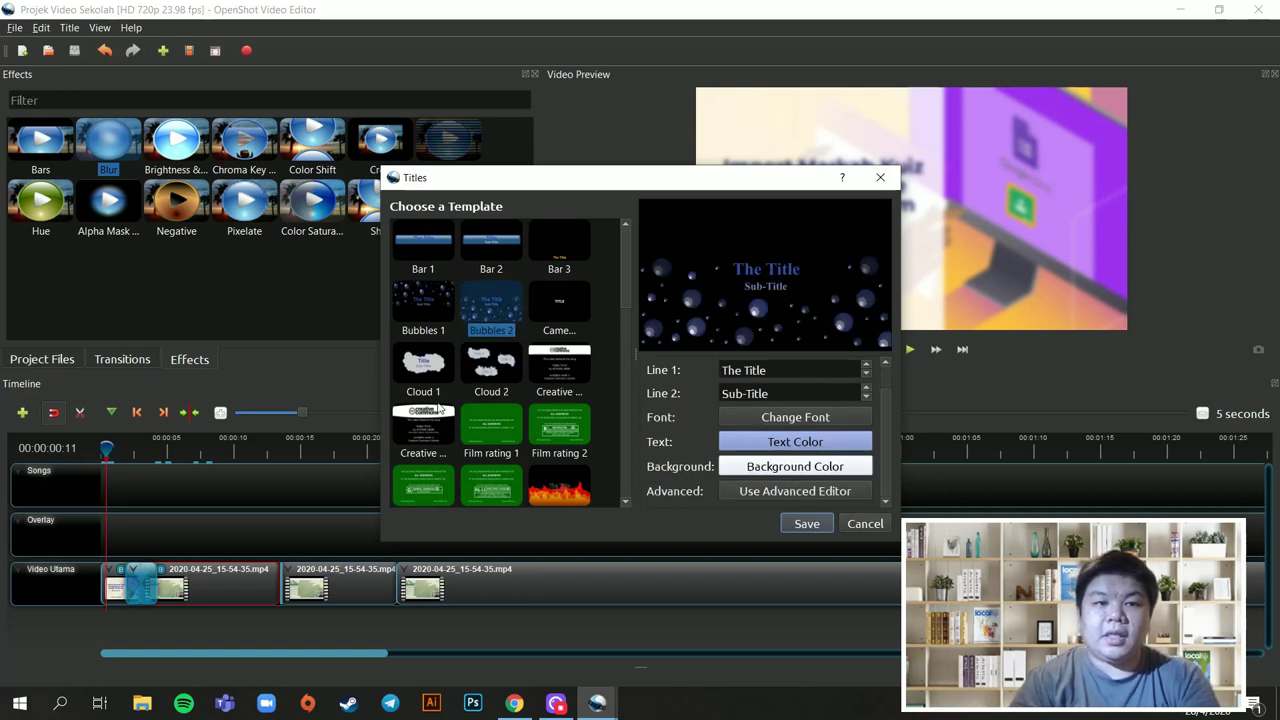
left_click(800, 528)
Step: Place the TitleFileName-1 title from the project files at the start of the Overlay track
left_click(38, 359)
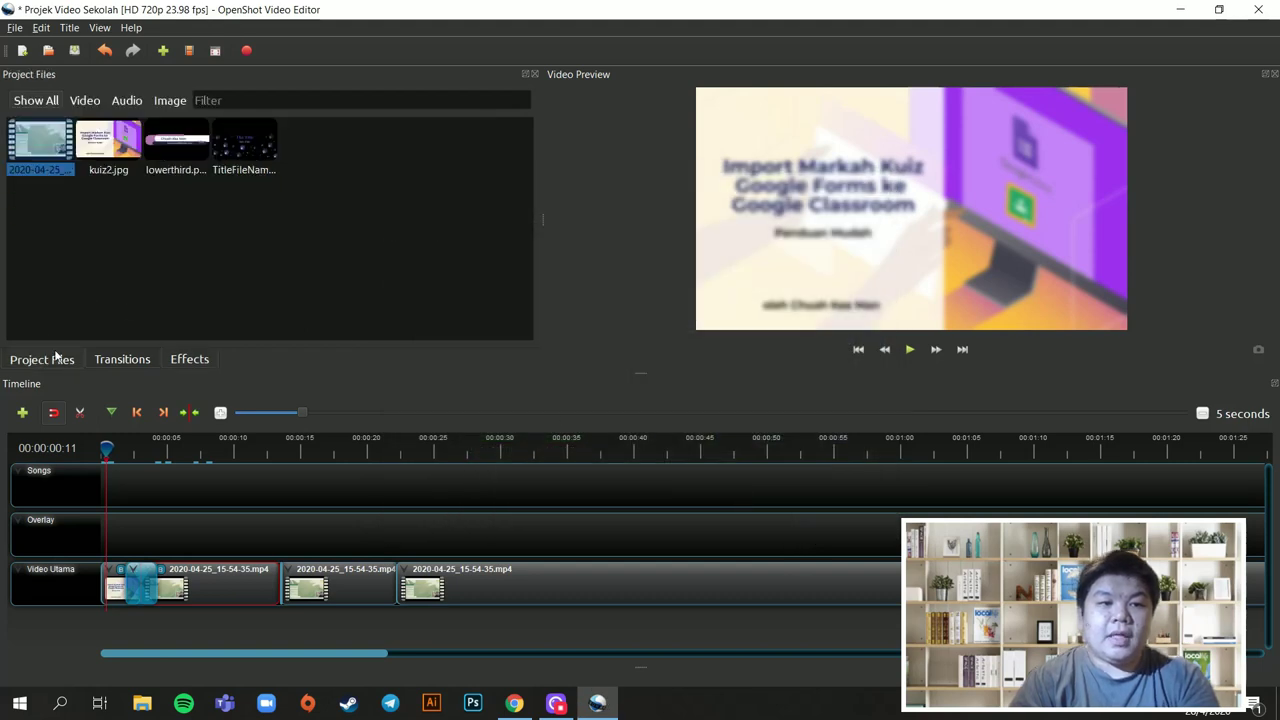
left_click_drag(254, 143, 112, 535)
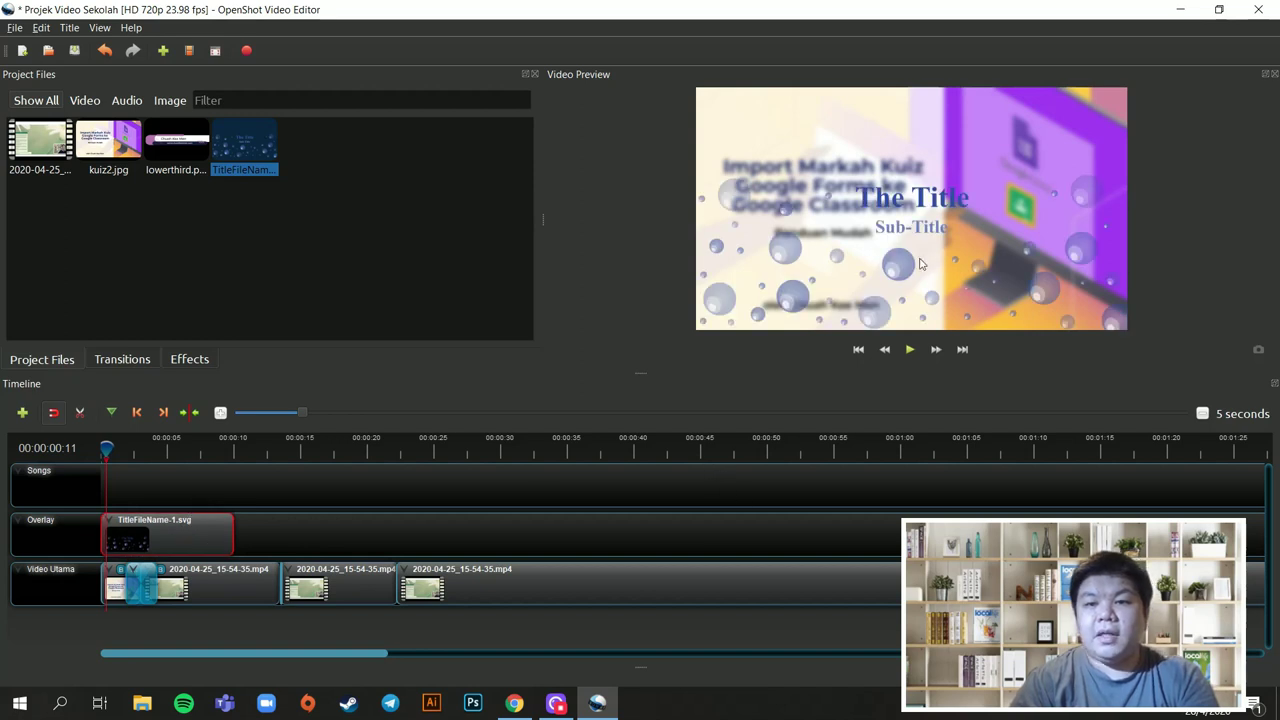
left_click(296, 266)
left_click(69, 28)
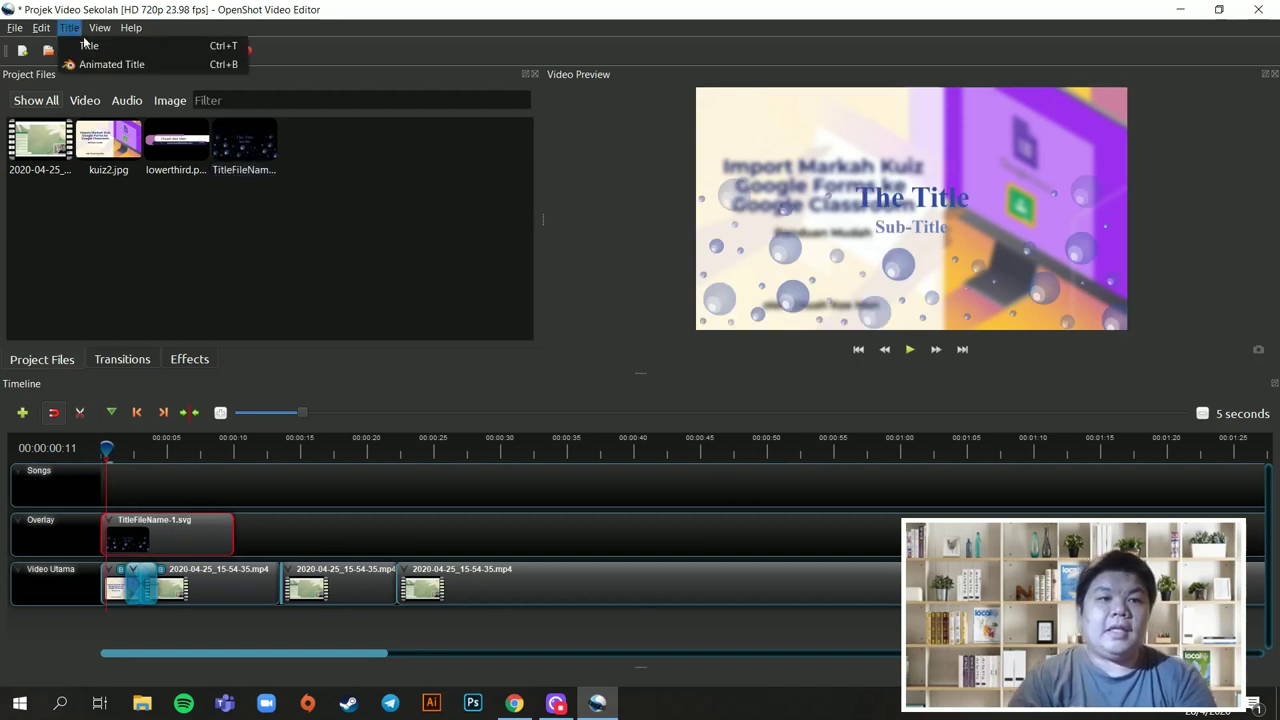
left_click(101, 44)
key("ctrl+t")
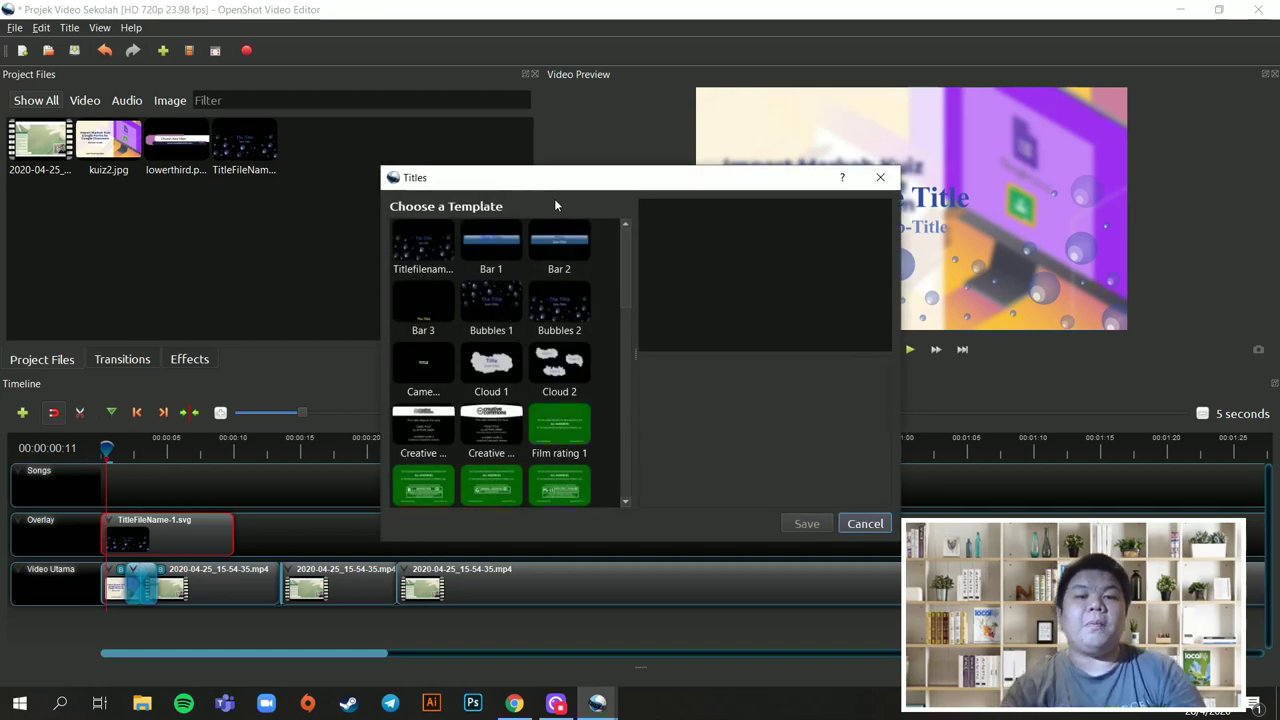
left_click_drag(627, 268, 638, 485)
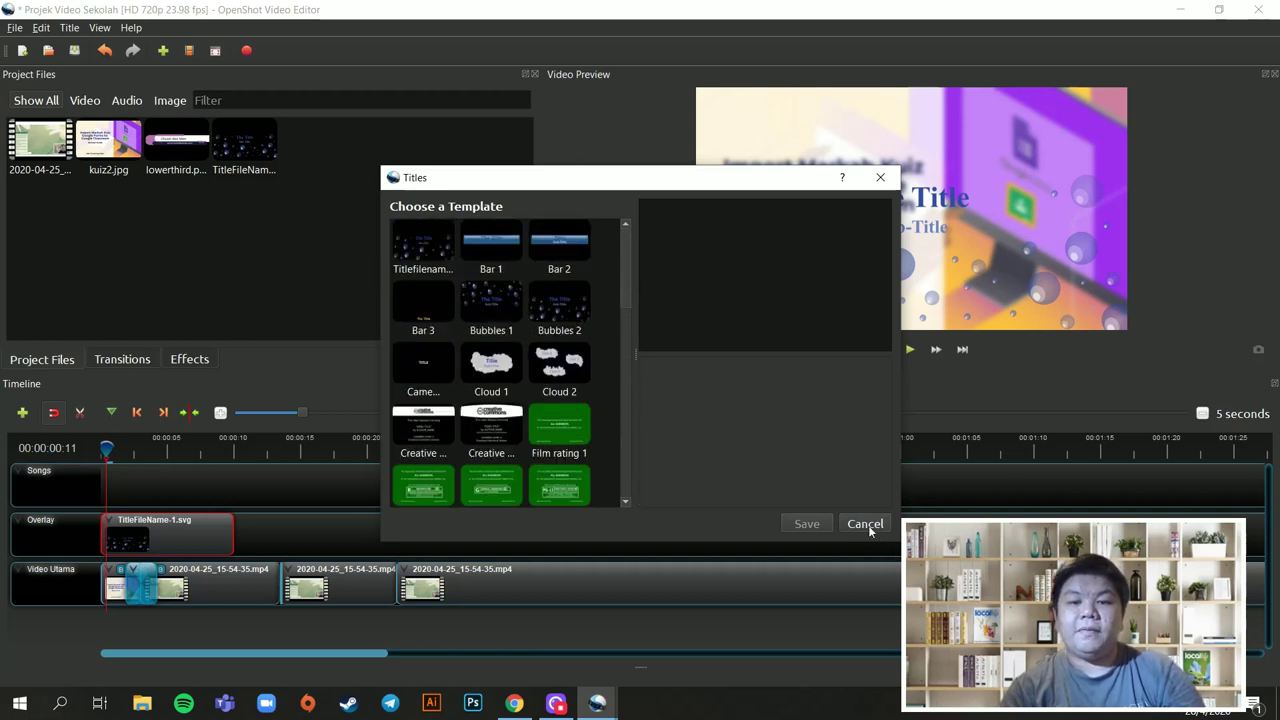
left_click(865, 523)
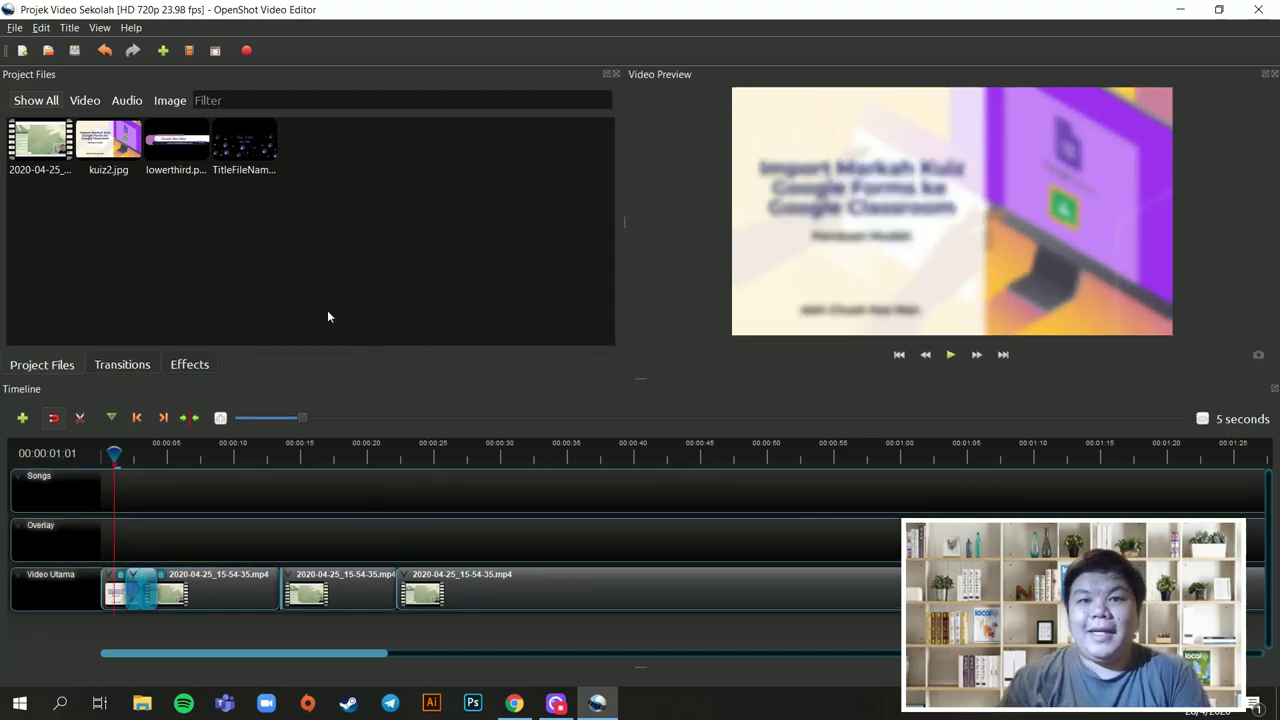
left_click(69, 27)
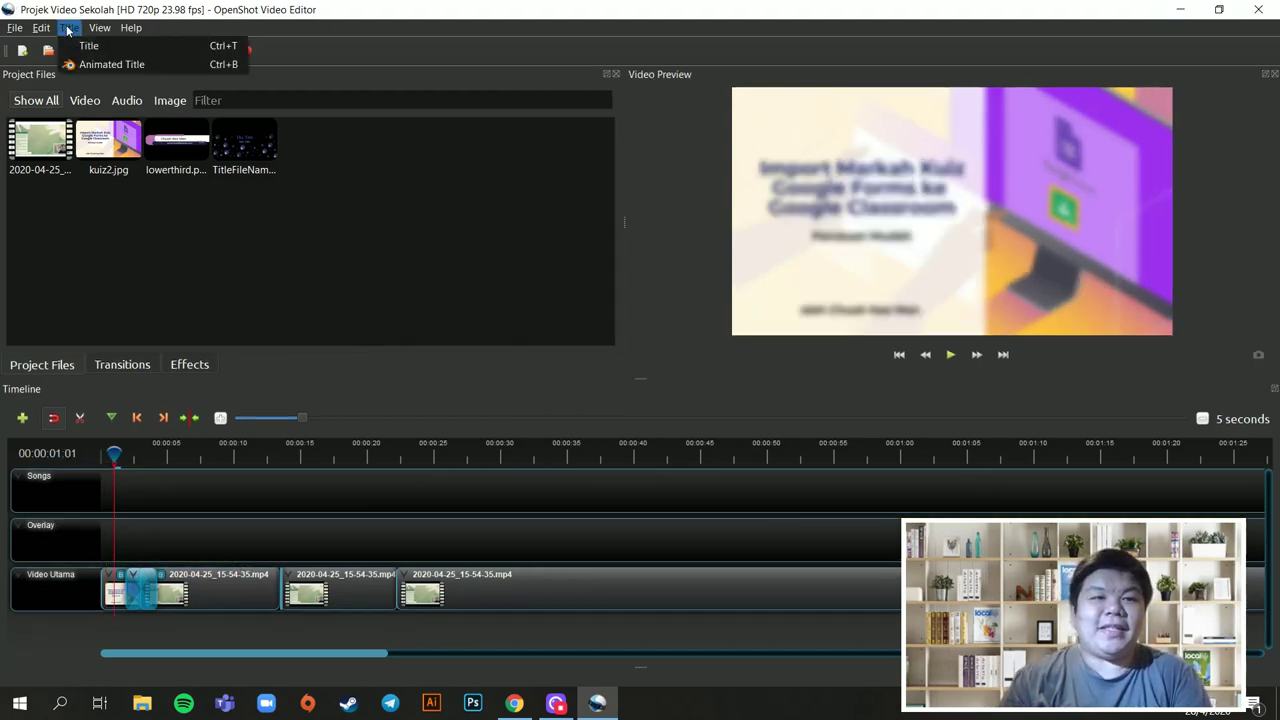
left_click(127, 68)
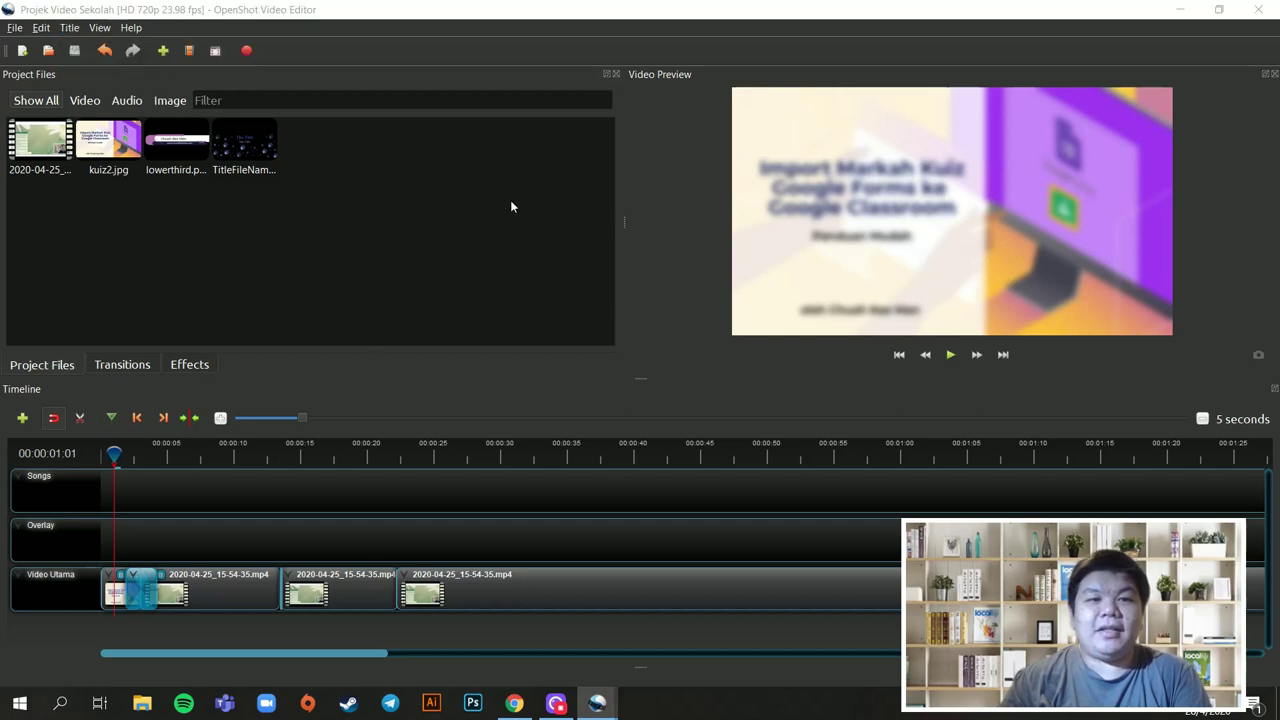
left_click(871, 523)
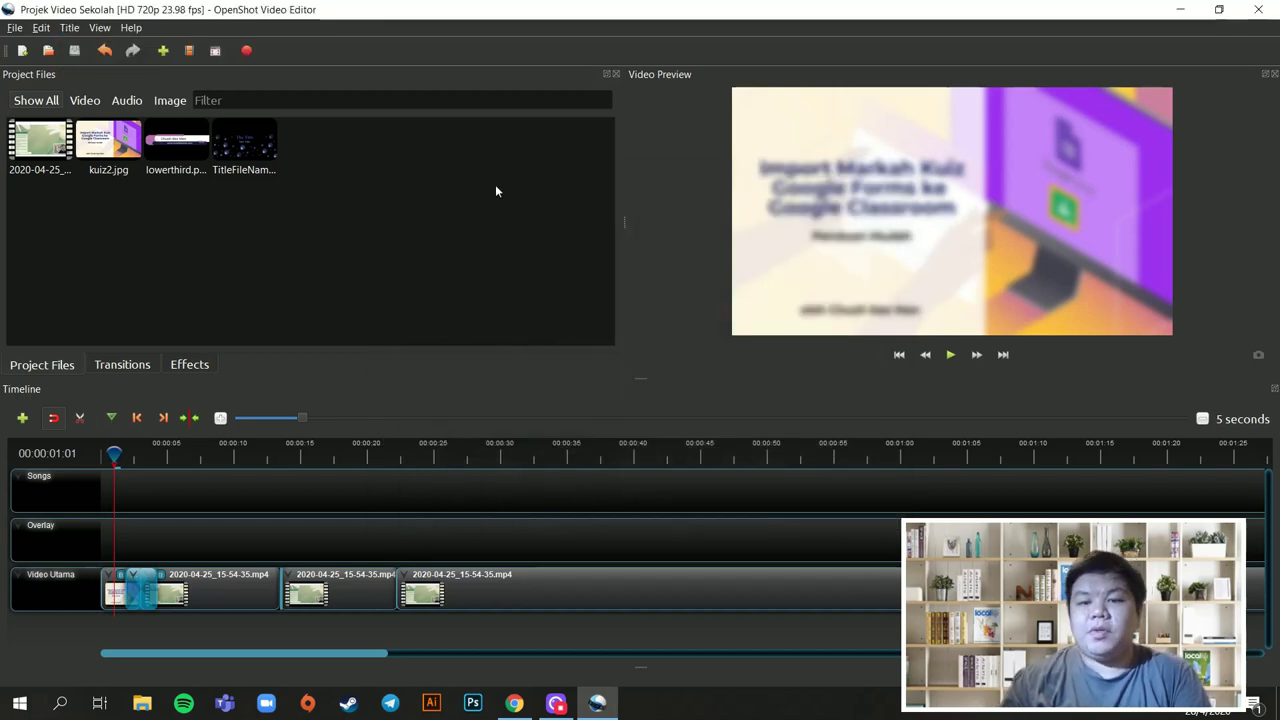
Step: Start a video export, set its profile to Web and look through the available targets
left_click(244, 58)
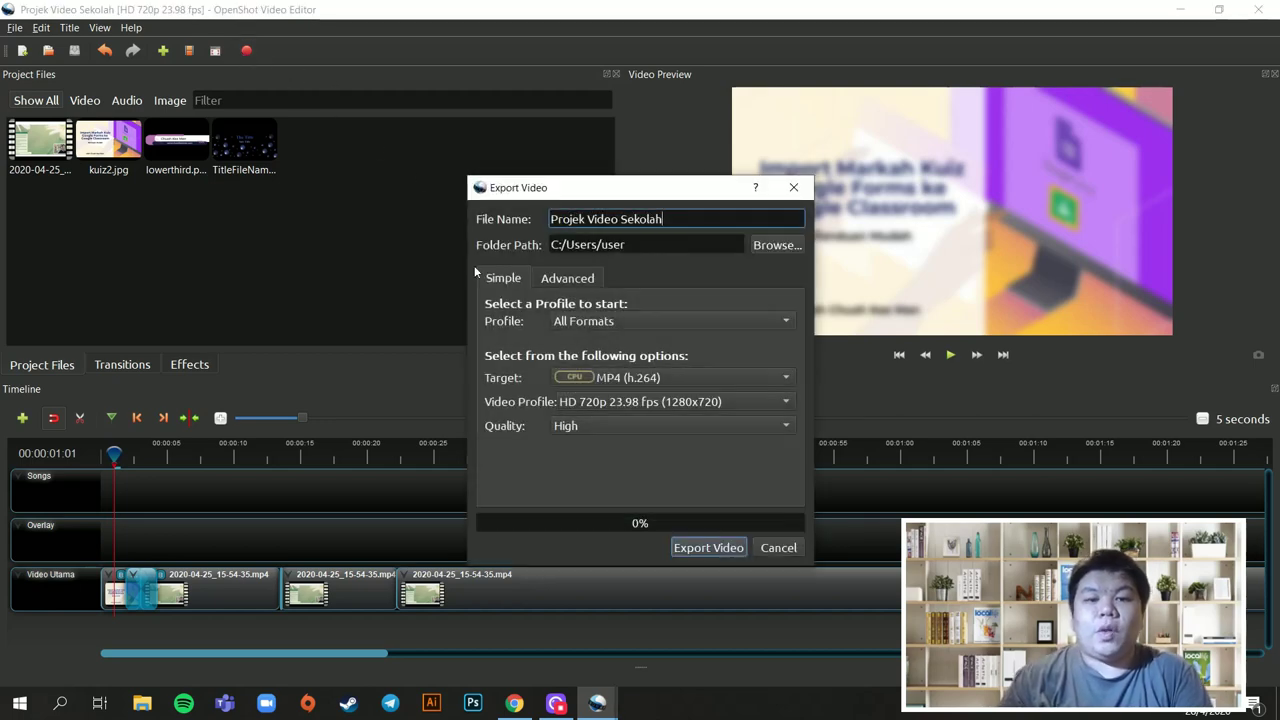
left_click(664, 318)
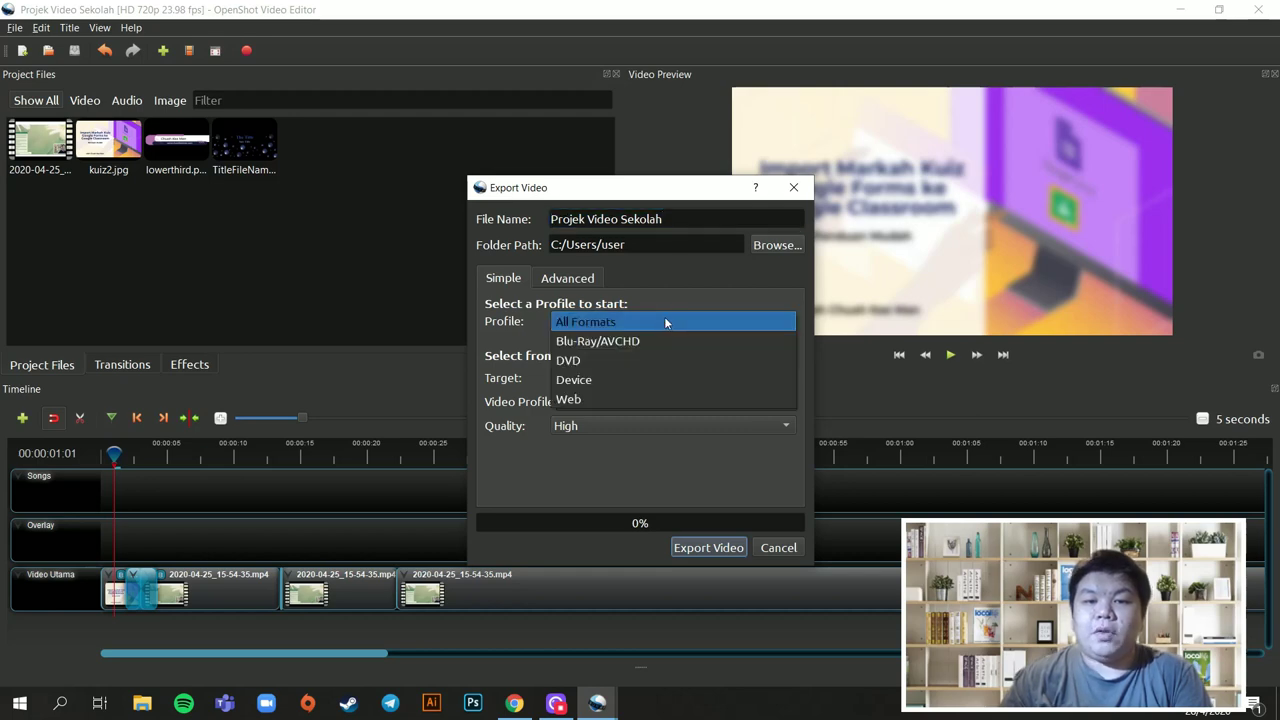
left_click(597, 399)
left_click(620, 378)
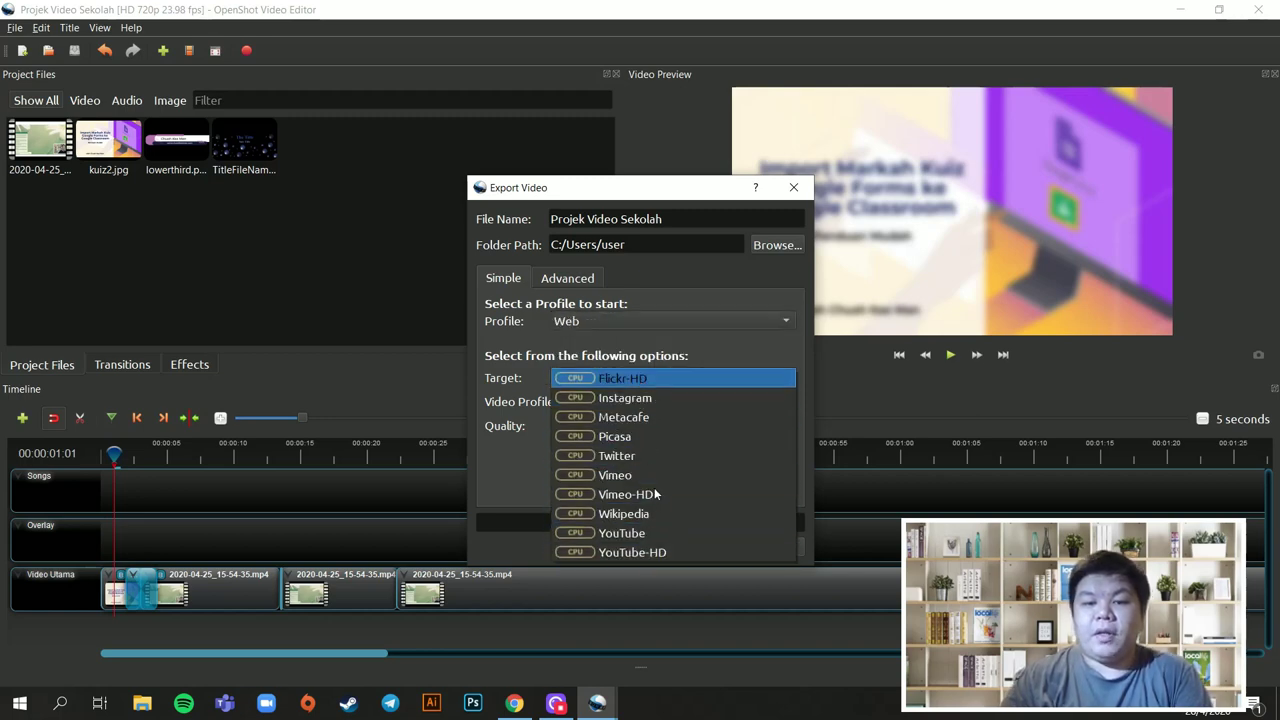
left_click(514, 468)
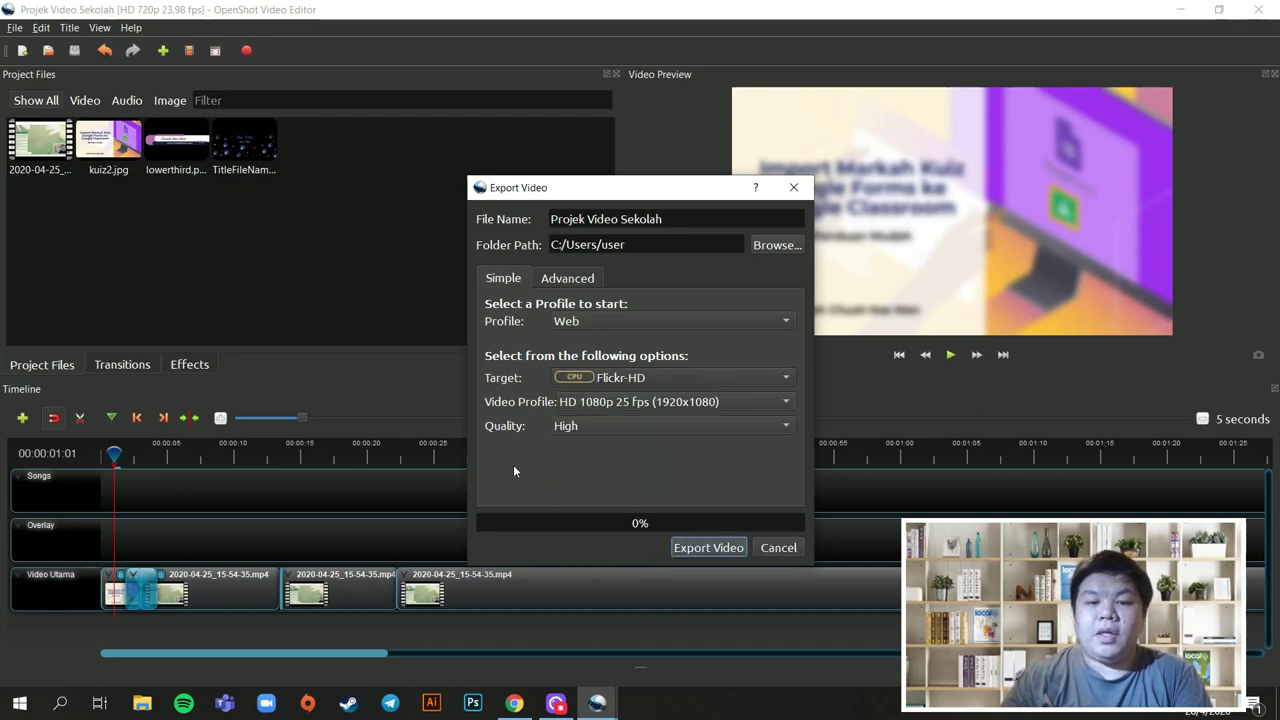
Step: Change the export profile to Device and look through the device targets
left_click(600, 322)
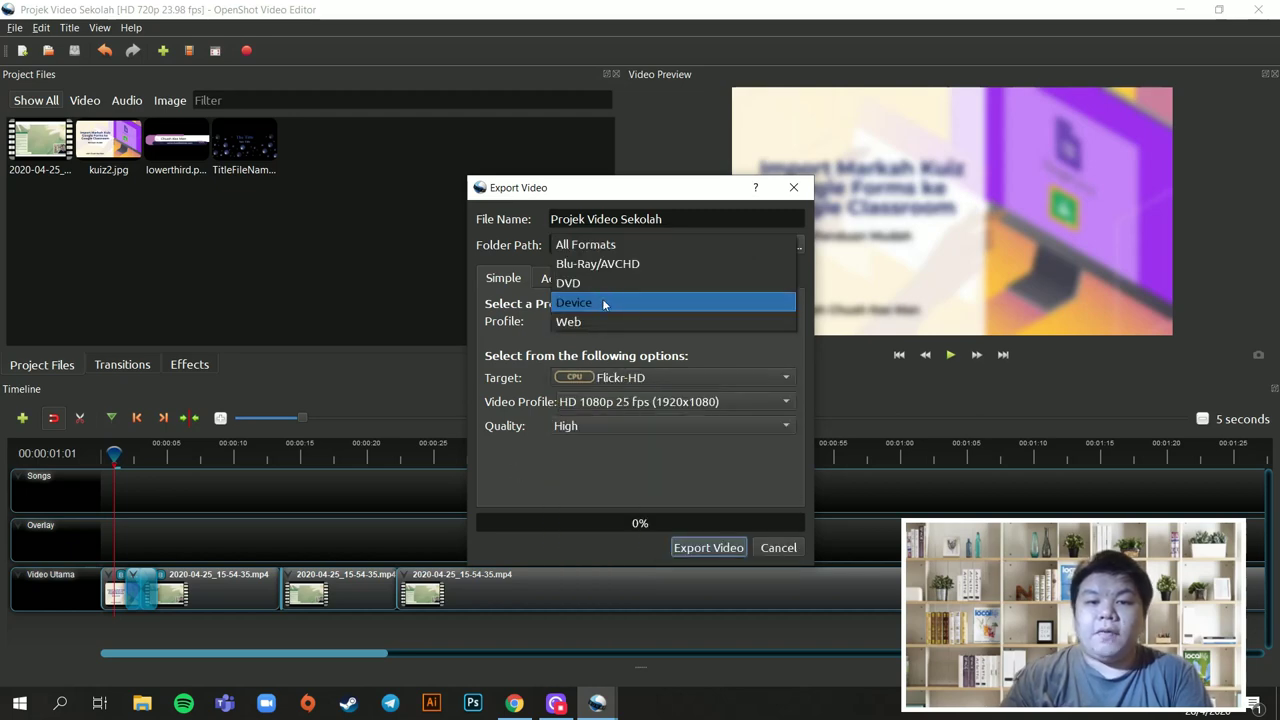
left_click(606, 301)
left_click(628, 377)
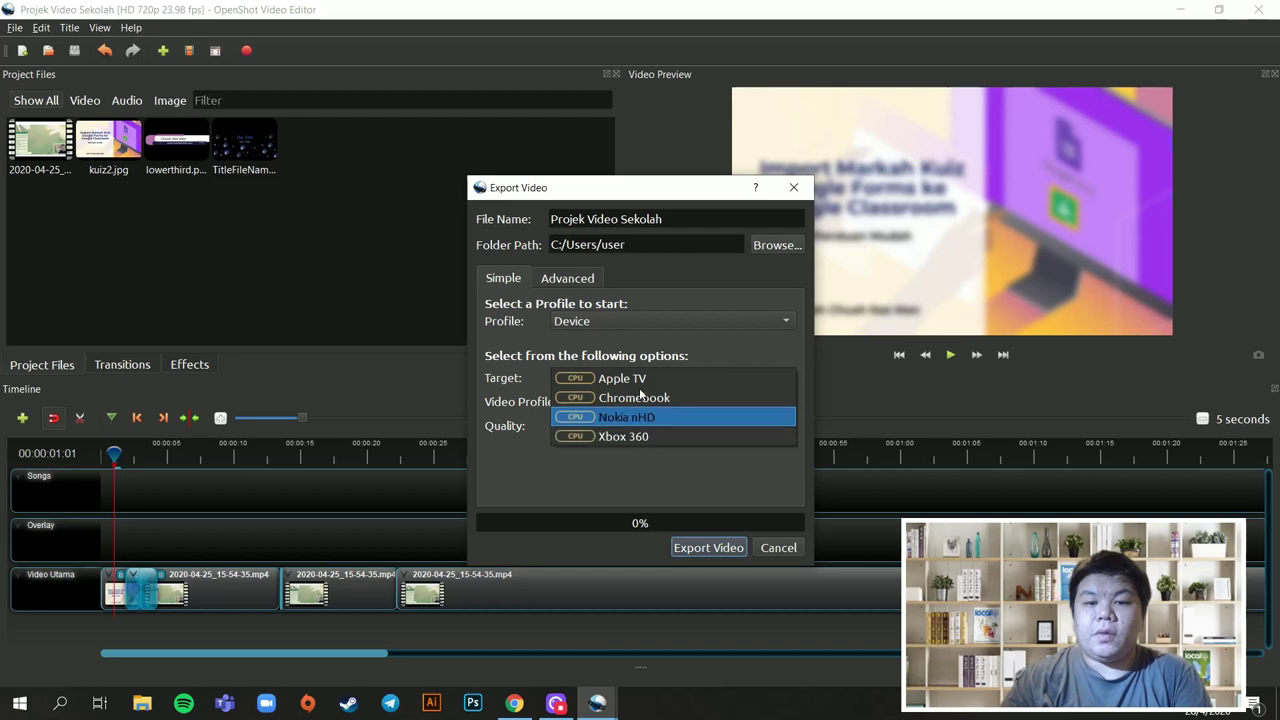
left_click(628, 485)
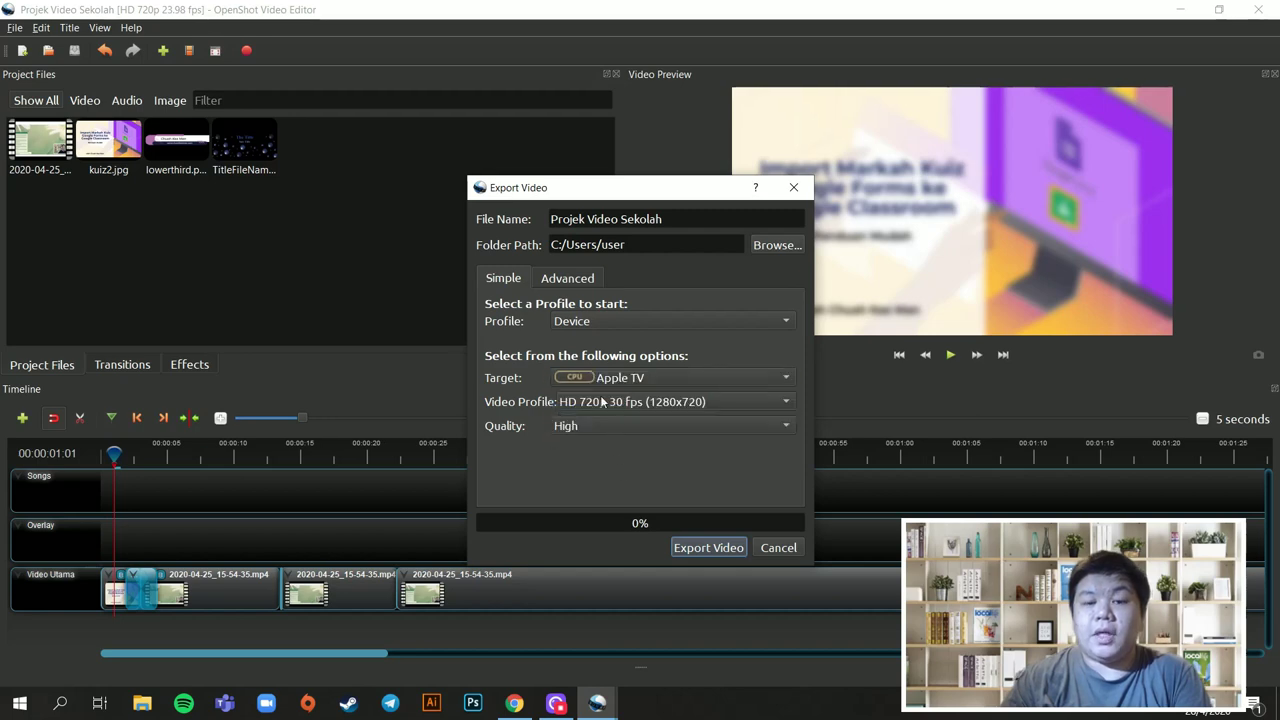
Step: Return the export profile to Web, review its targets again and cancel the export
left_click(620, 324)
left_click(613, 341)
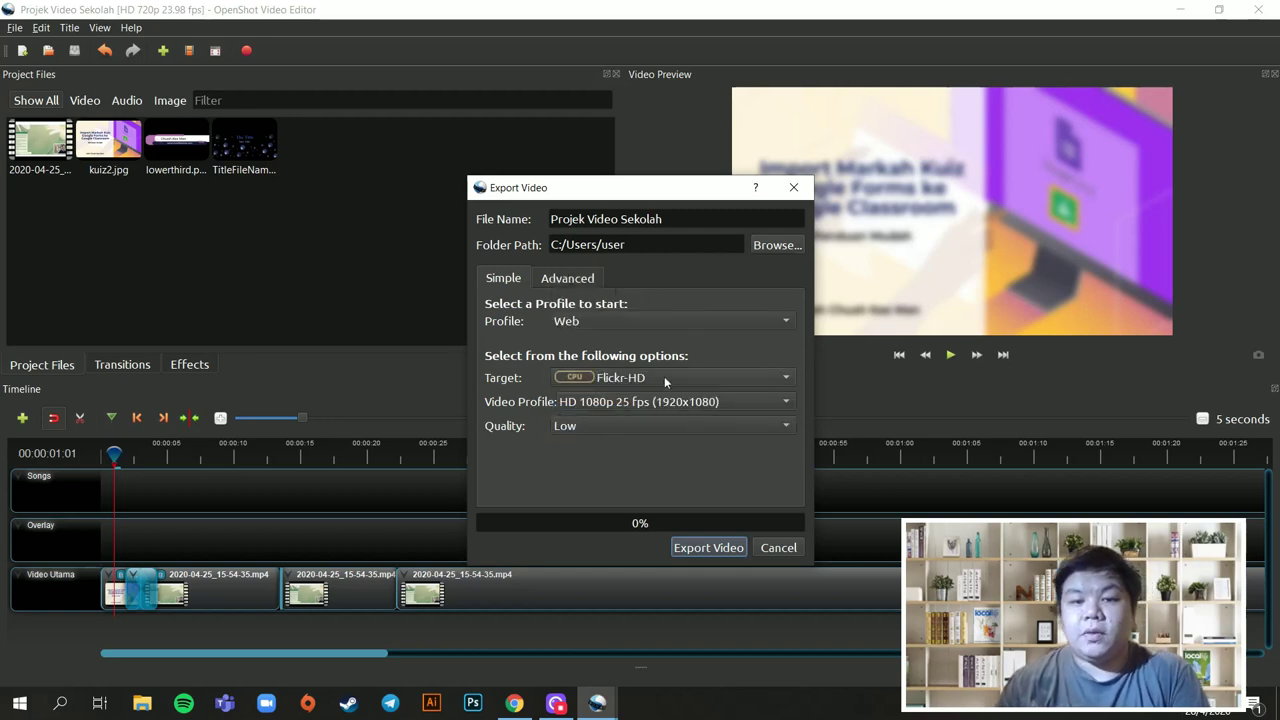
left_click(664, 377)
left_click(649, 356)
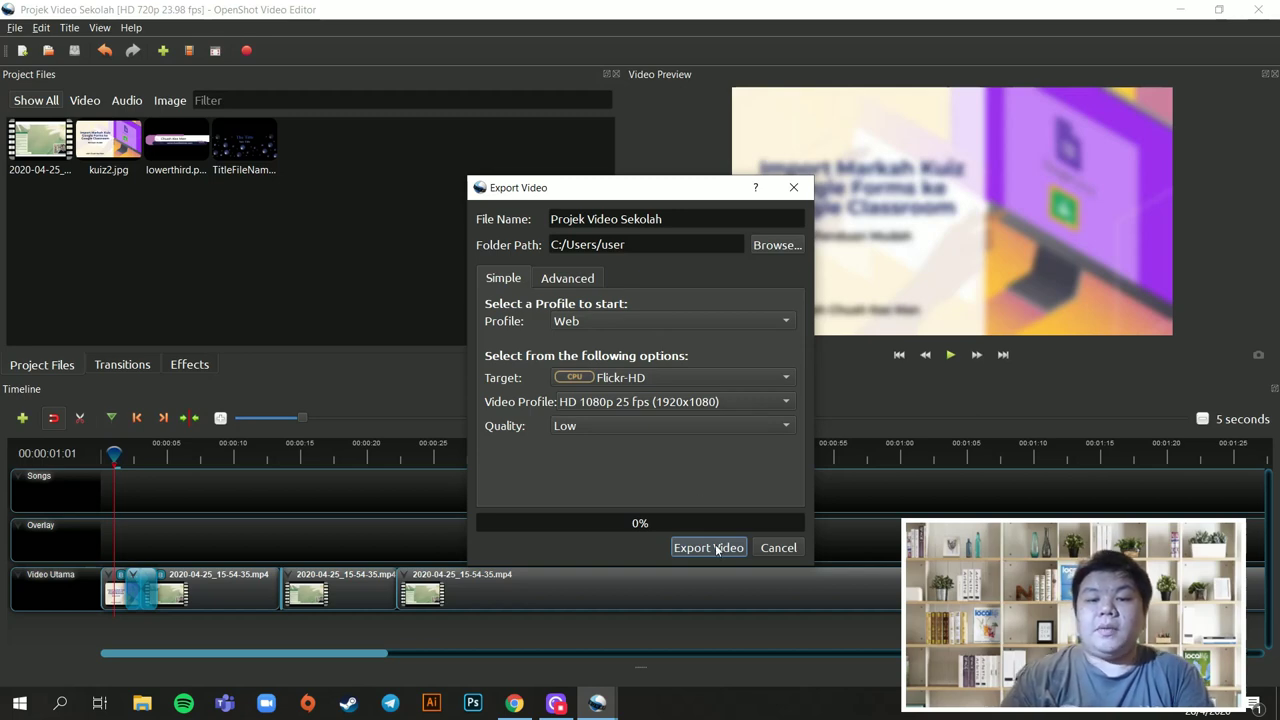
left_click(676, 382)
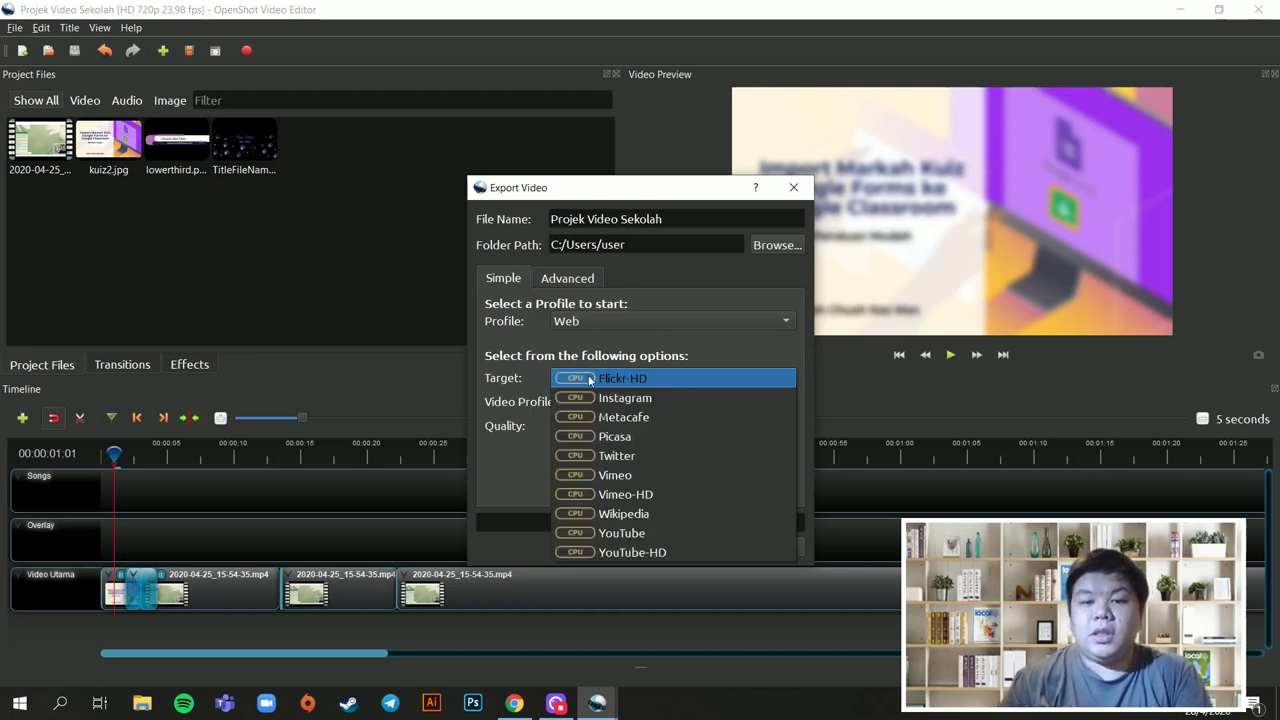
left_click(536, 465)
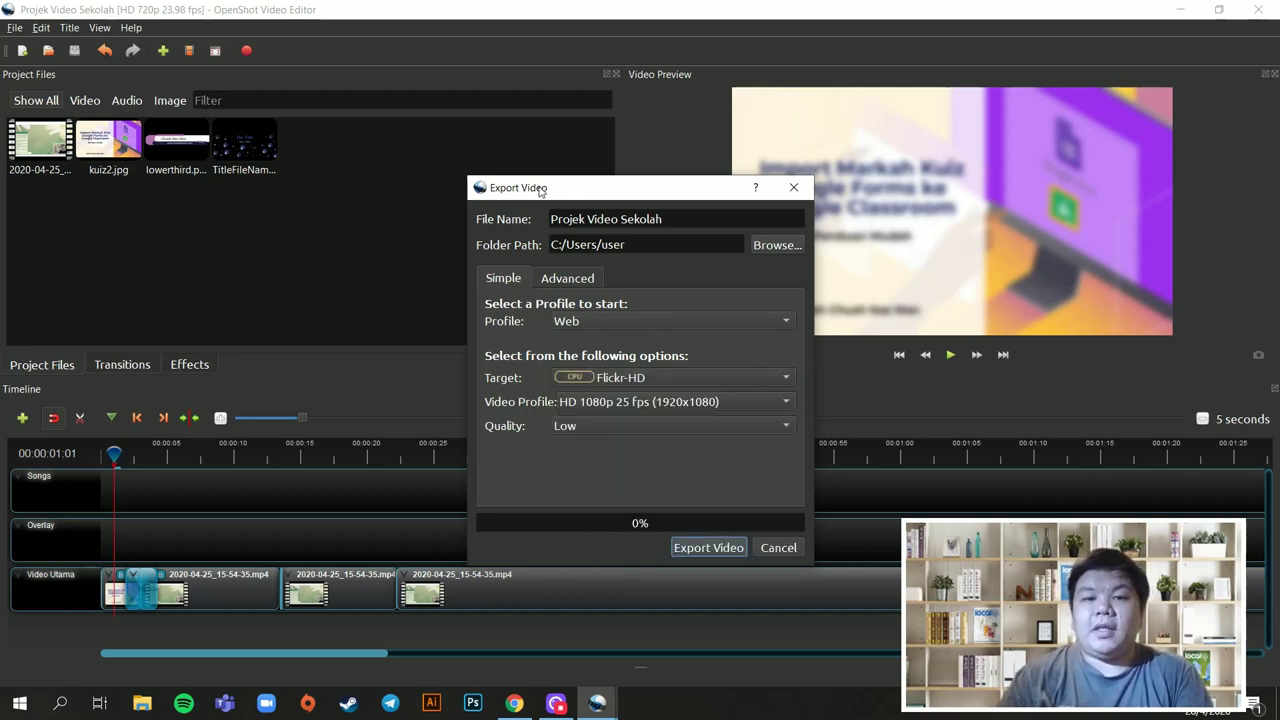
left_click(778, 548)
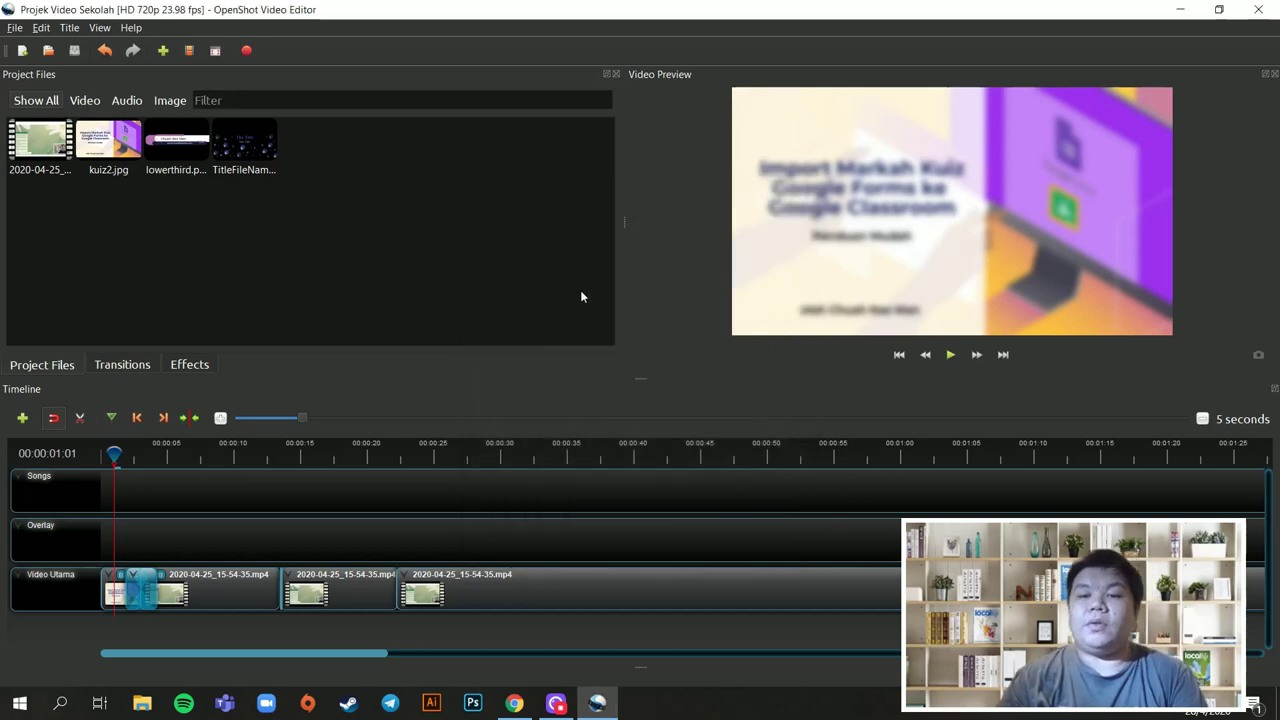